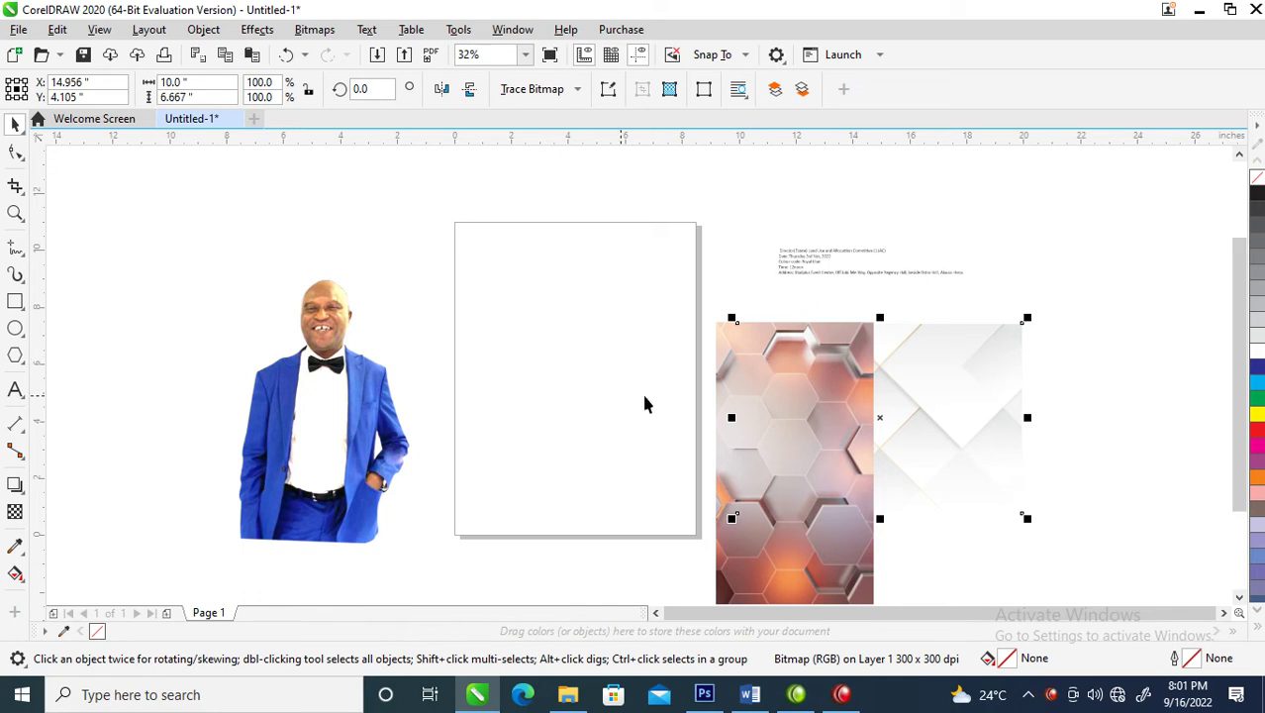
- Set the page to A5 landscape and add a rectangle matching the page size
{"action": "left_click", "coordinate": [114, 231]}
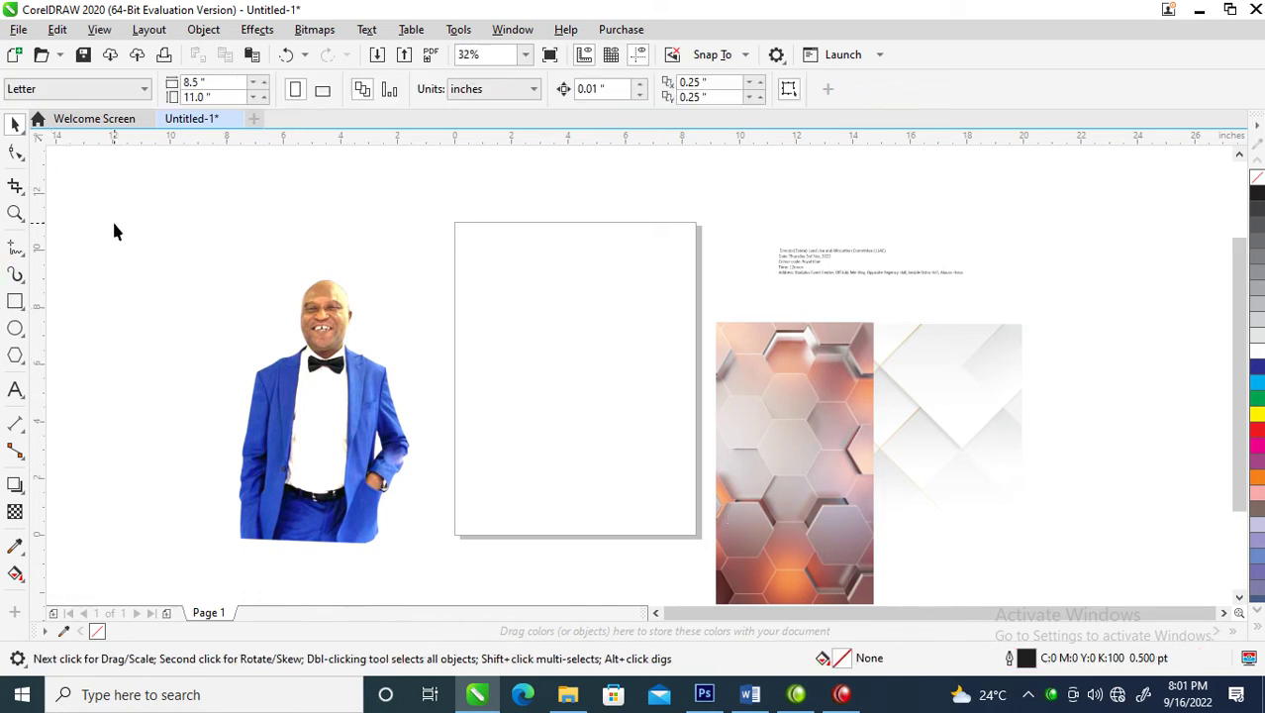
{"action": "left_click", "coordinate": [139, 89]}
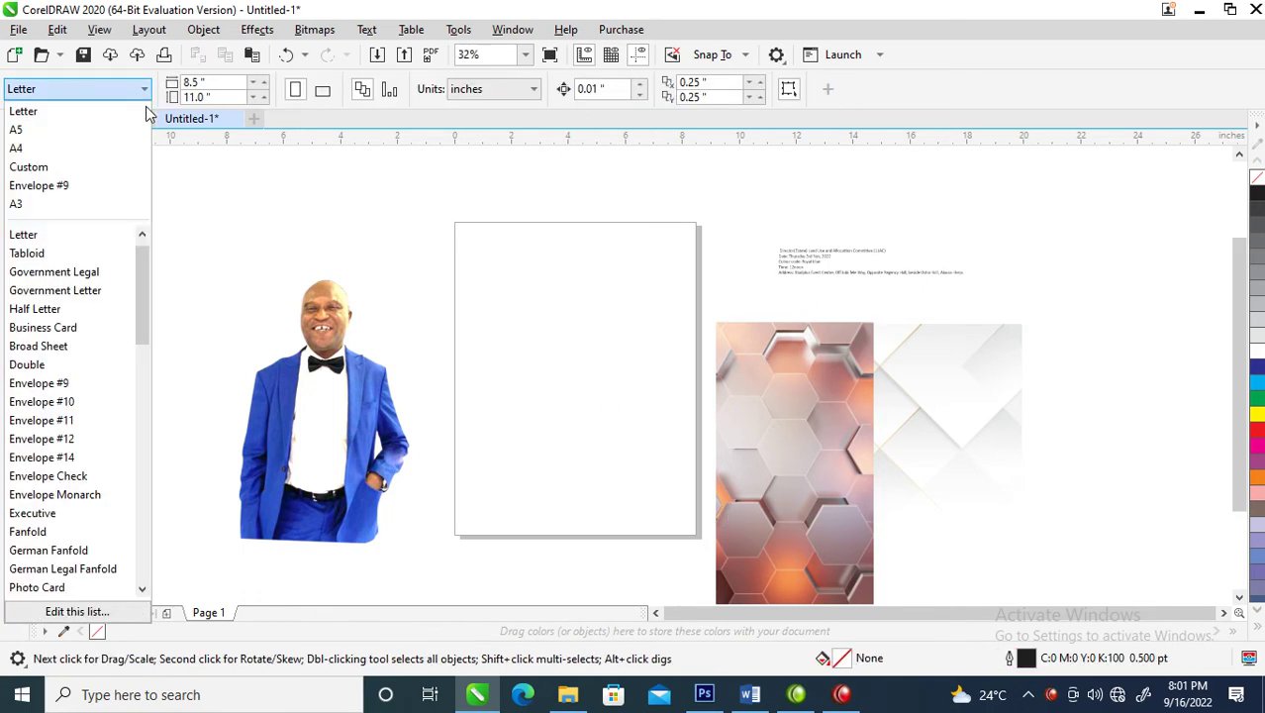
{"action": "left_click", "coordinate": [27, 130]}
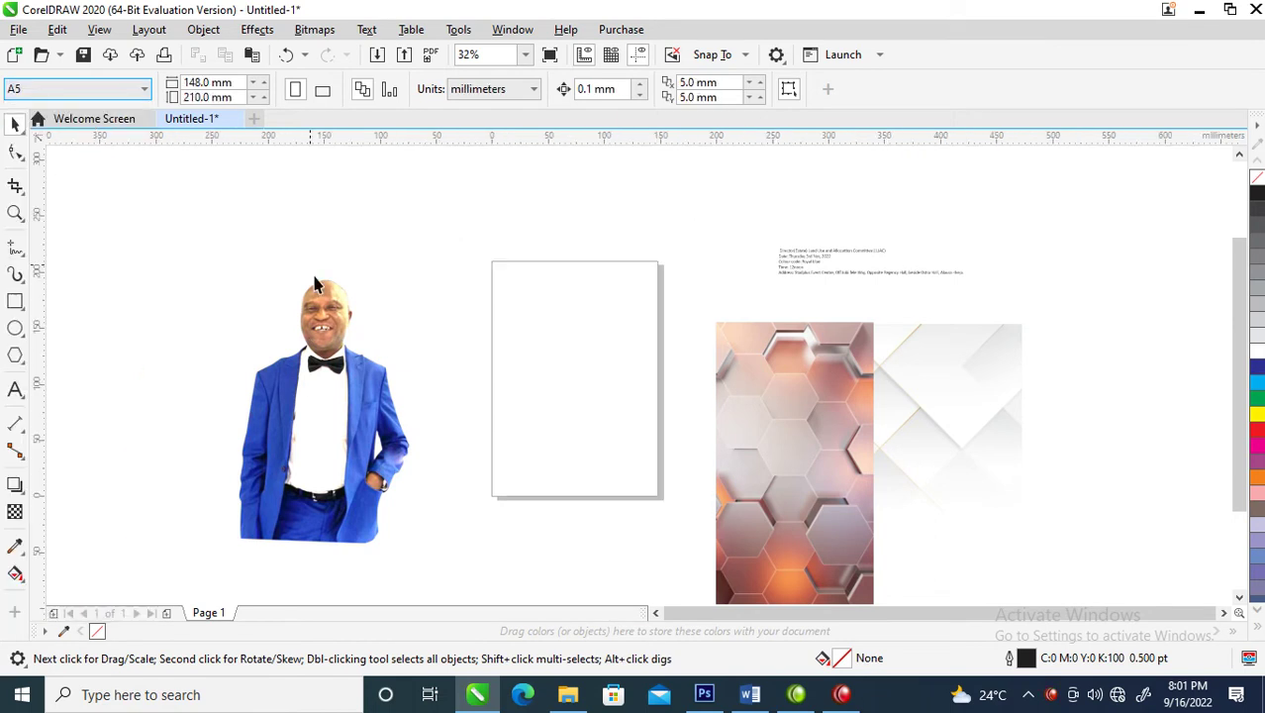
{"action": "left_click", "coordinate": [322, 97]}
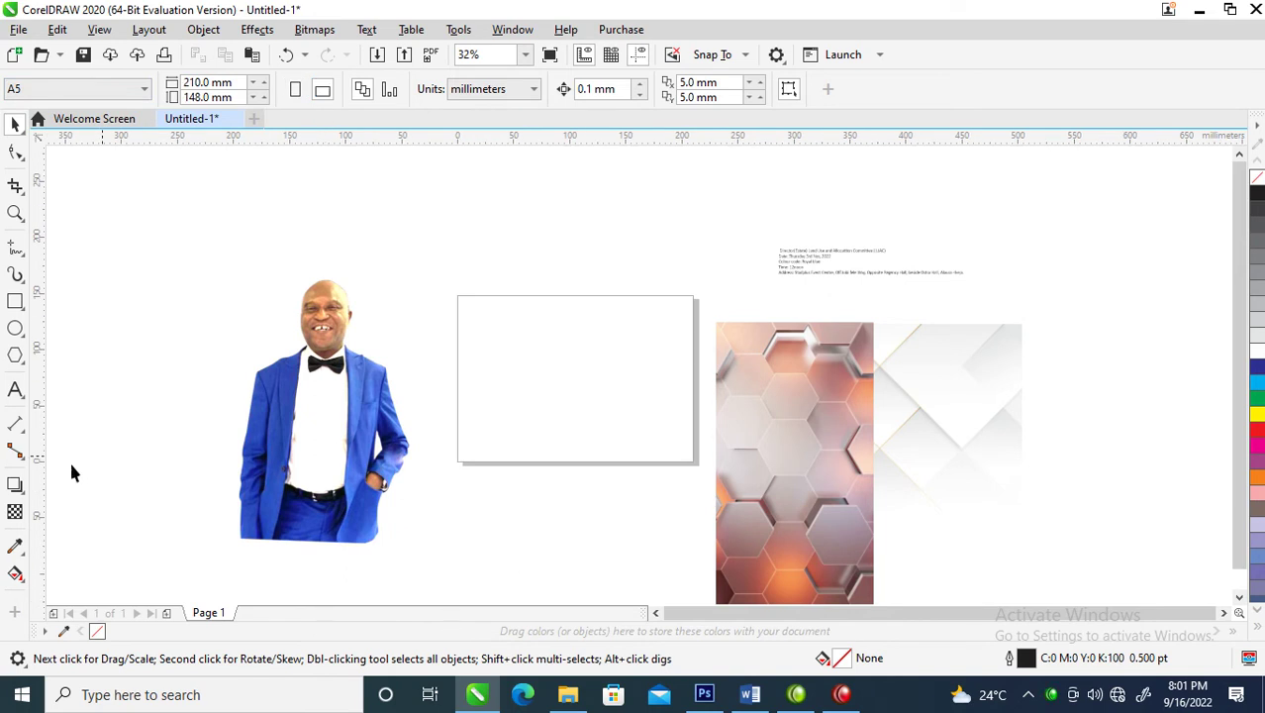
{"action": "double_click", "coordinate": [15, 303]}
{"action": "key", "text": "space"}
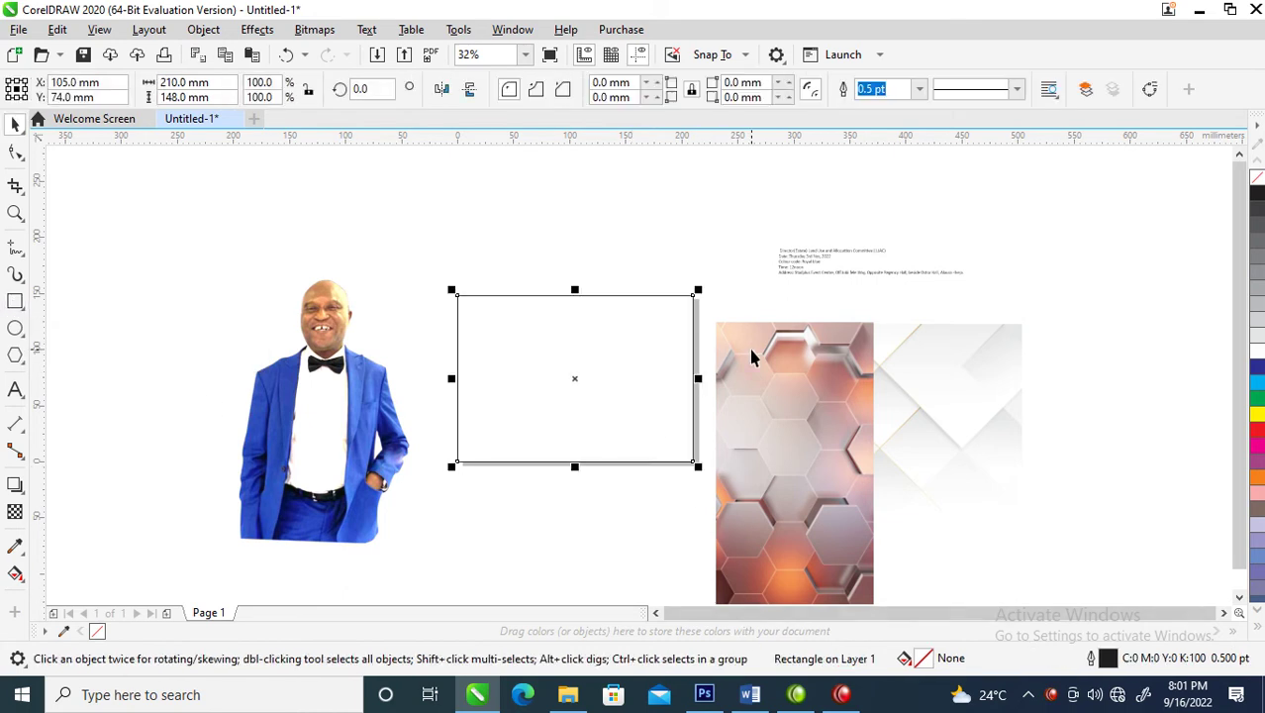
- Rearrange the two background images, placing the white diamond-pattern one partly over the page and the hexagon one further away
{"action": "left_click_drag", "start_coordinate": [981, 443], "coordinate": [1087, 377]}
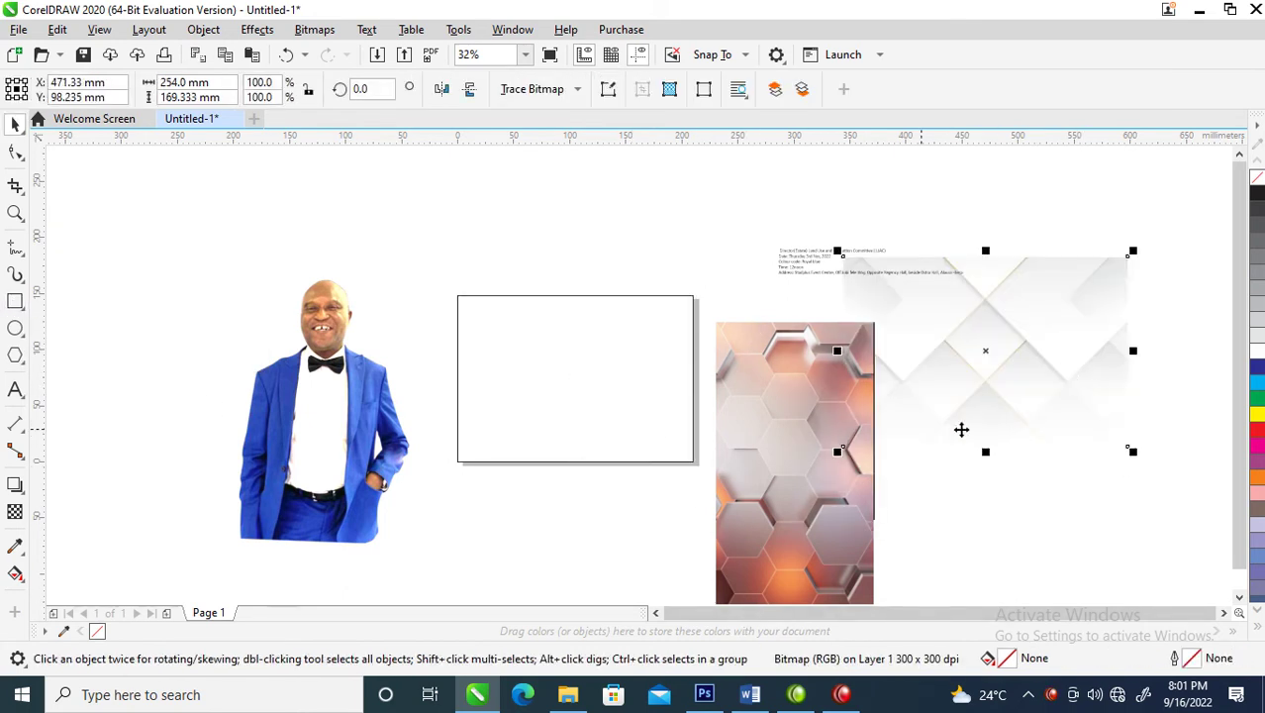
{"action": "left_click_drag", "start_coordinate": [793, 475], "coordinate": [847, 508]}
{"action": "left_click_drag", "start_coordinate": [1007, 329], "coordinate": [514, 302]}
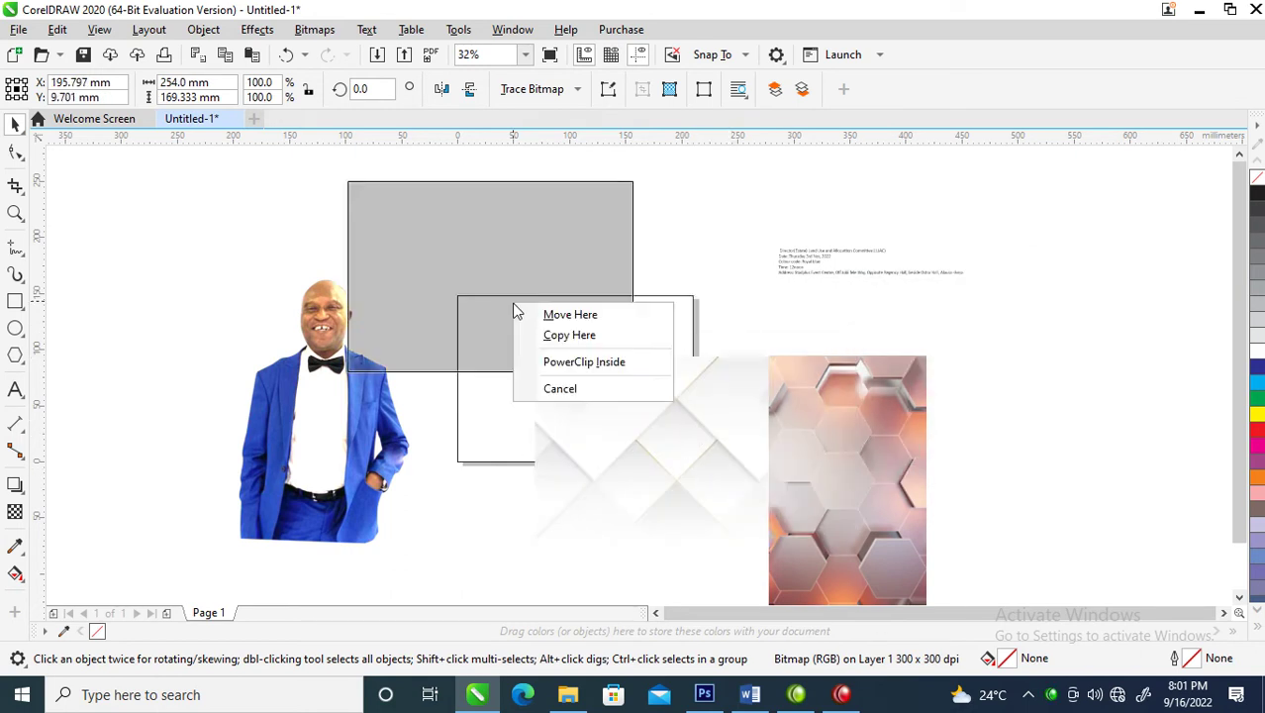
{"action": "left_click", "coordinate": [634, 520]}
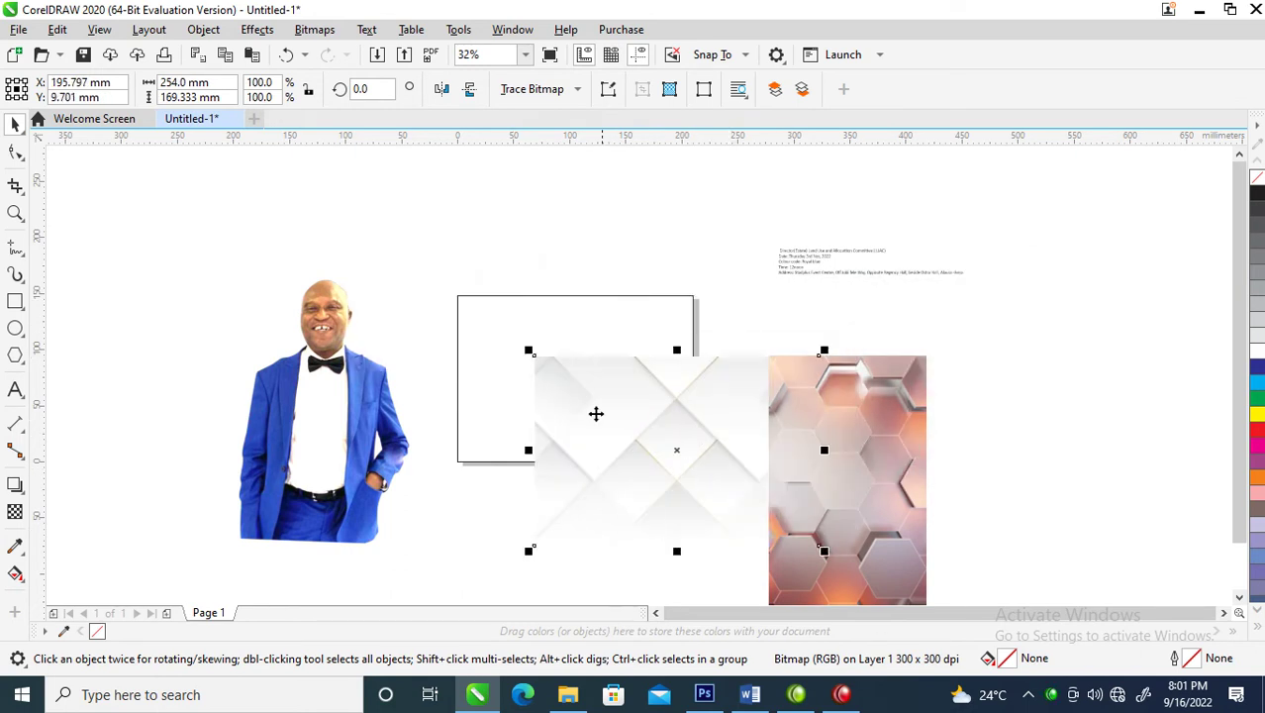
- PowerClip the white diamond-pattern image inside the page rectangle
{"action": "left_click", "coordinate": [314, 30]}
{"action": "mouse_move", "coordinate": [280, 36]}
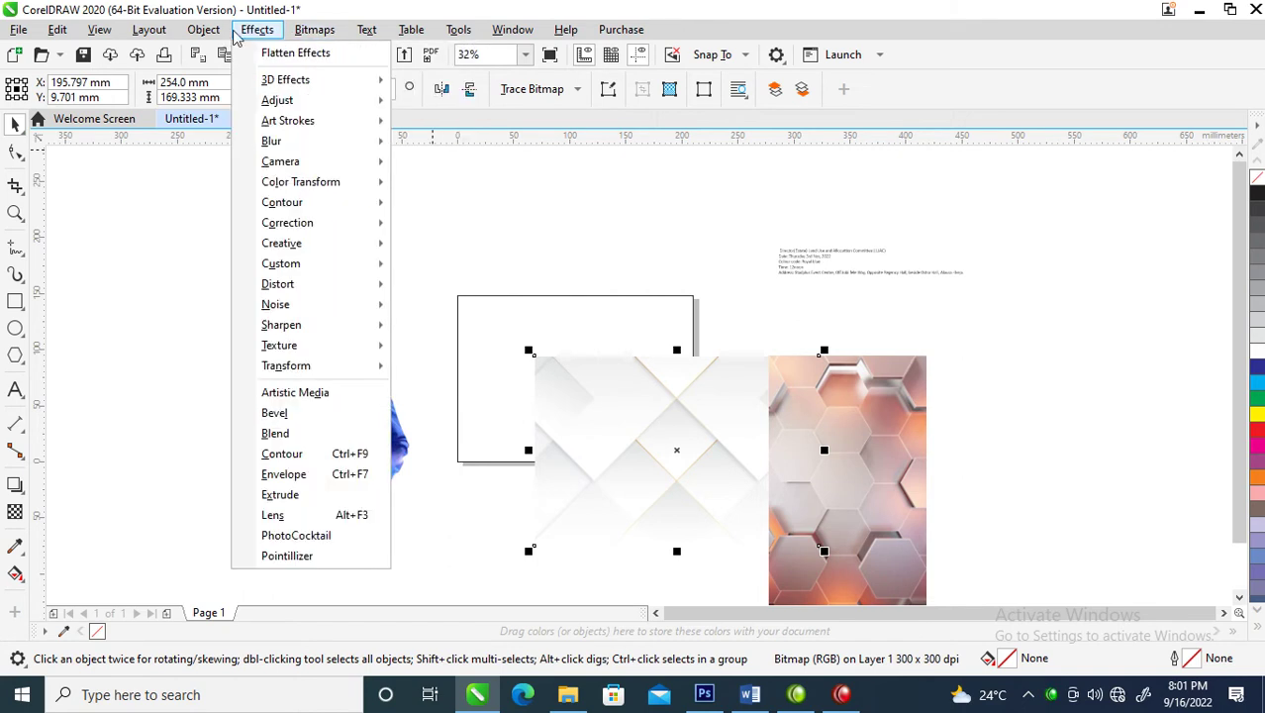
{"action": "mouse_move", "coordinate": [203, 30]}
{"action": "mouse_move", "coordinate": [259, 14]}
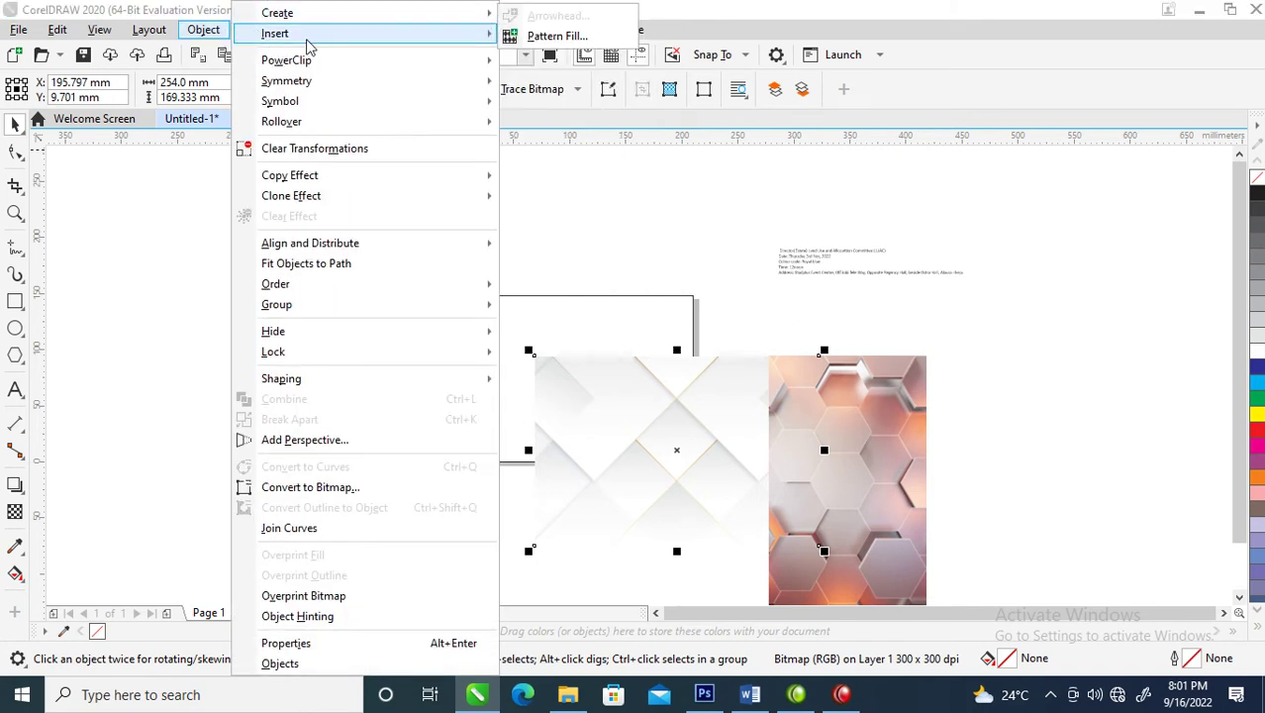
{"action": "mouse_move", "coordinate": [358, 64]}
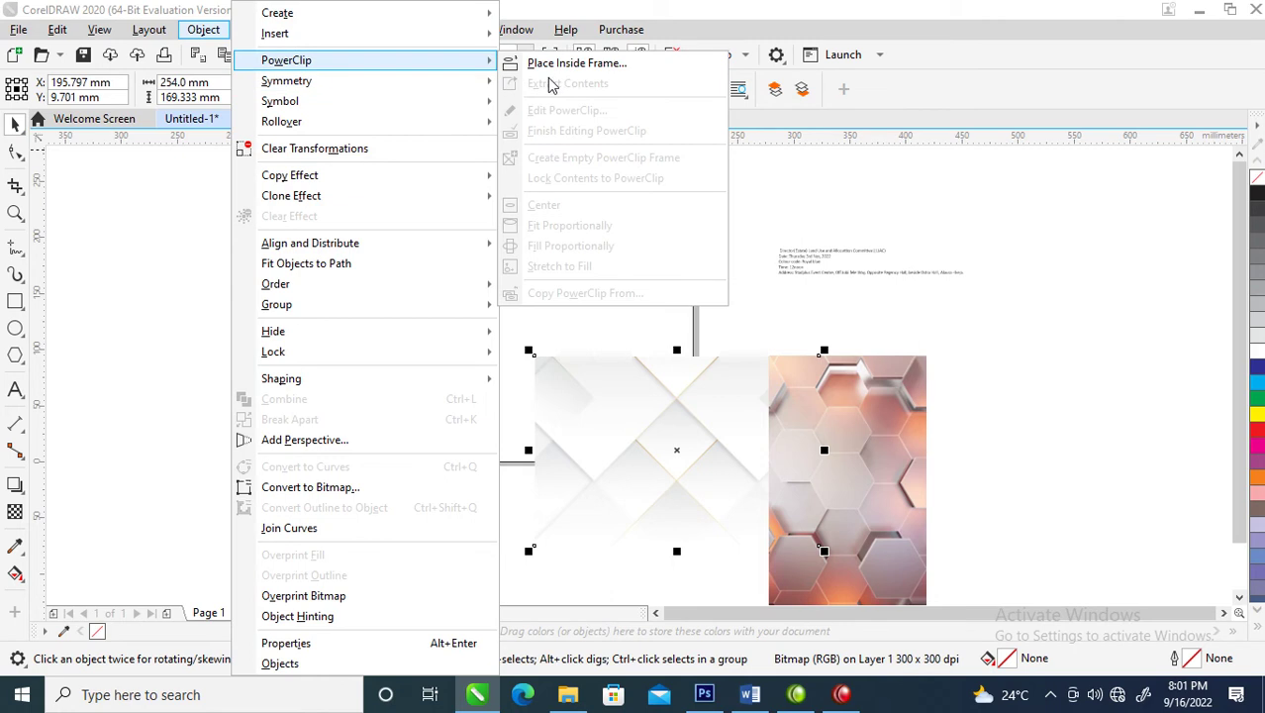
{"action": "left_click", "coordinate": [547, 63]}
{"action": "left_click", "coordinate": [480, 328]}
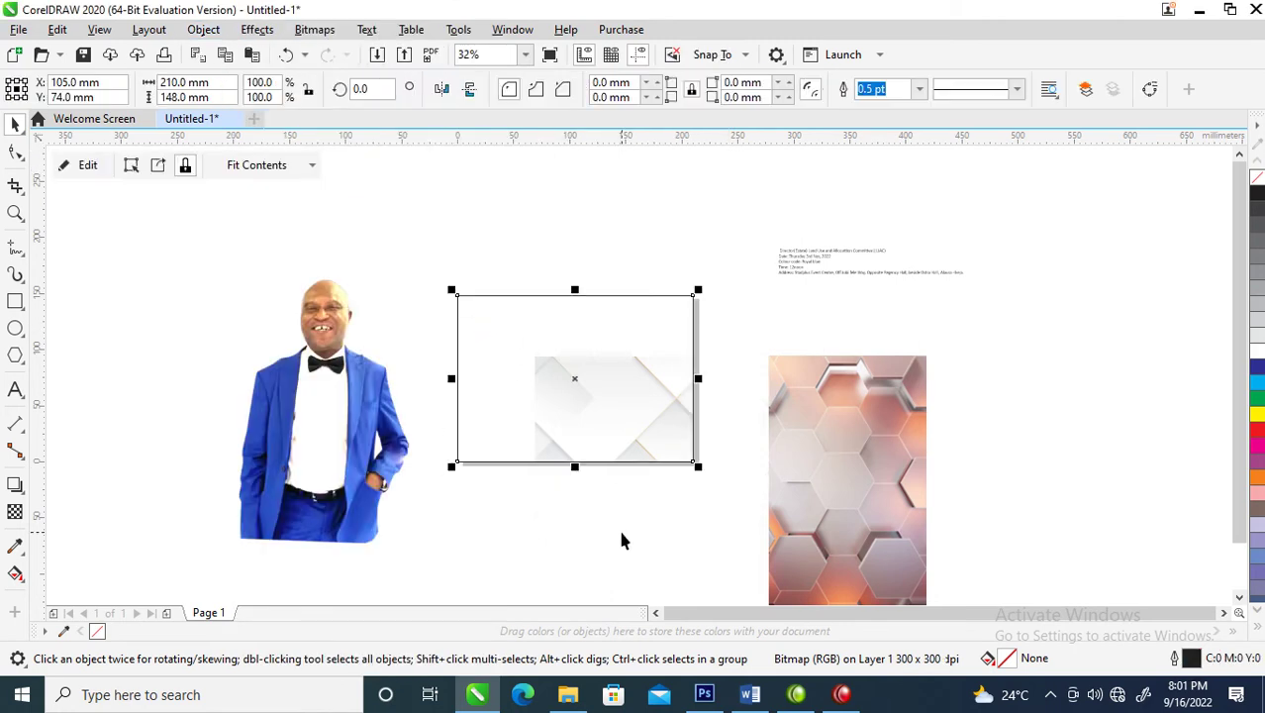
- Reposition the clipped white image so it fills the page rectangle and mirror it vertically
{"action": "left_click", "coordinate": [583, 410], "text": "ctrl"}
{"action": "left_click_drag", "start_coordinate": [641, 440], "coordinate": [560, 374]}
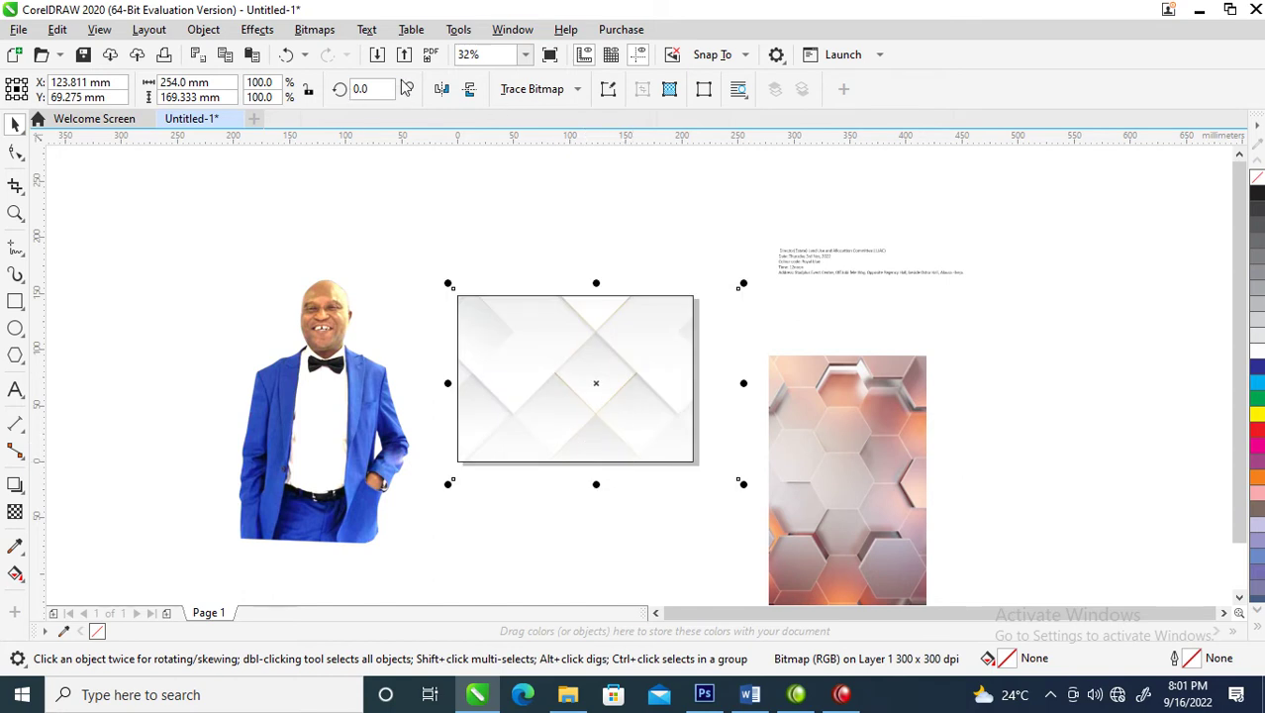
{"action": "left_click", "coordinate": [471, 90]}
{"action": "left_click", "coordinate": [584, 227]}
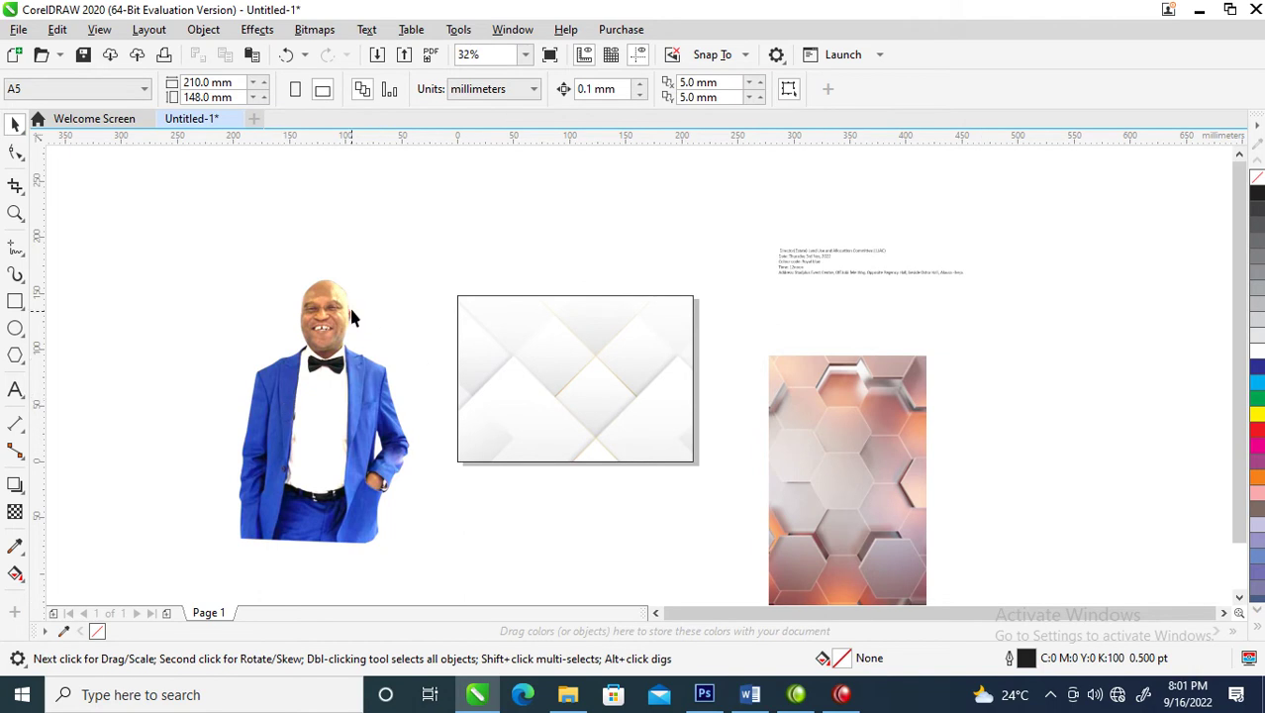
- Rotate the hexagon image to 270 degrees so it lies in landscape orientation
{"action": "key", "text": "z"}
{"action": "left_click_drag", "start_coordinate": [206, 226], "coordinate": [1118, 597]}
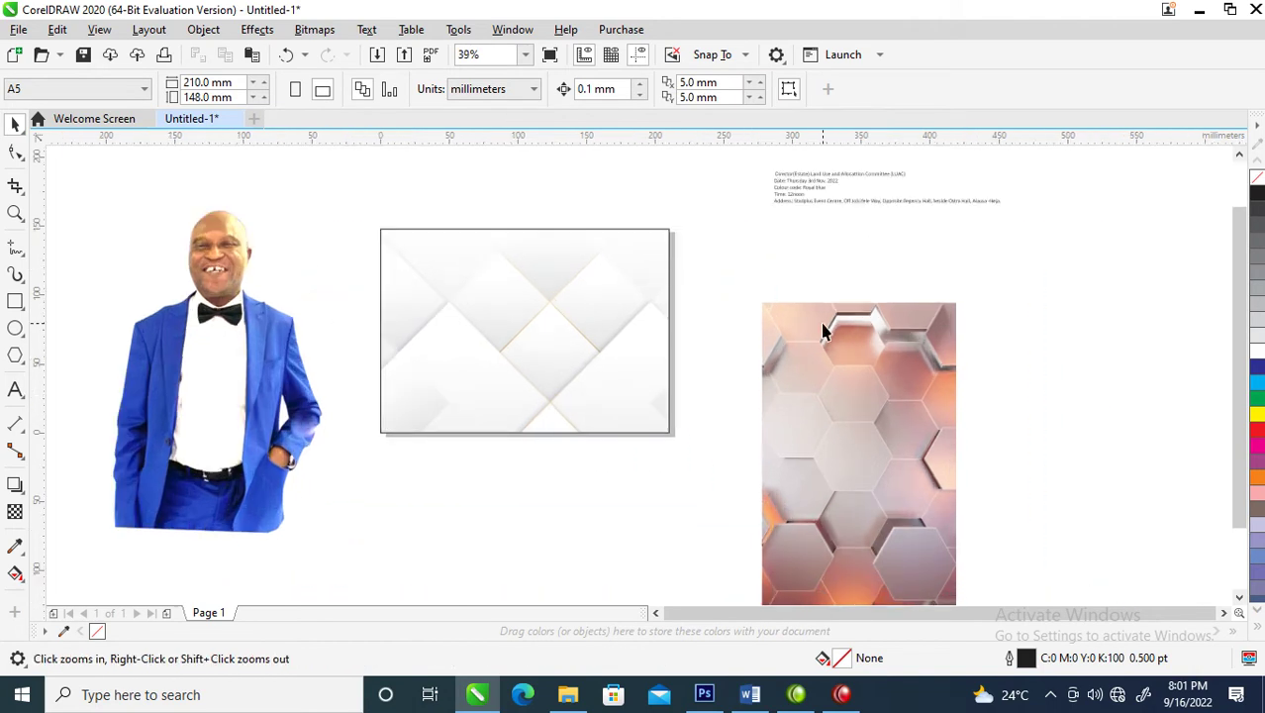
{"action": "key", "text": "space"}
{"action": "left_click", "coordinate": [810, 339]}
{"action": "left_click", "coordinate": [824, 396]}
{"action": "left_click_drag", "start_coordinate": [965, 295], "coordinate": [946, 500]}
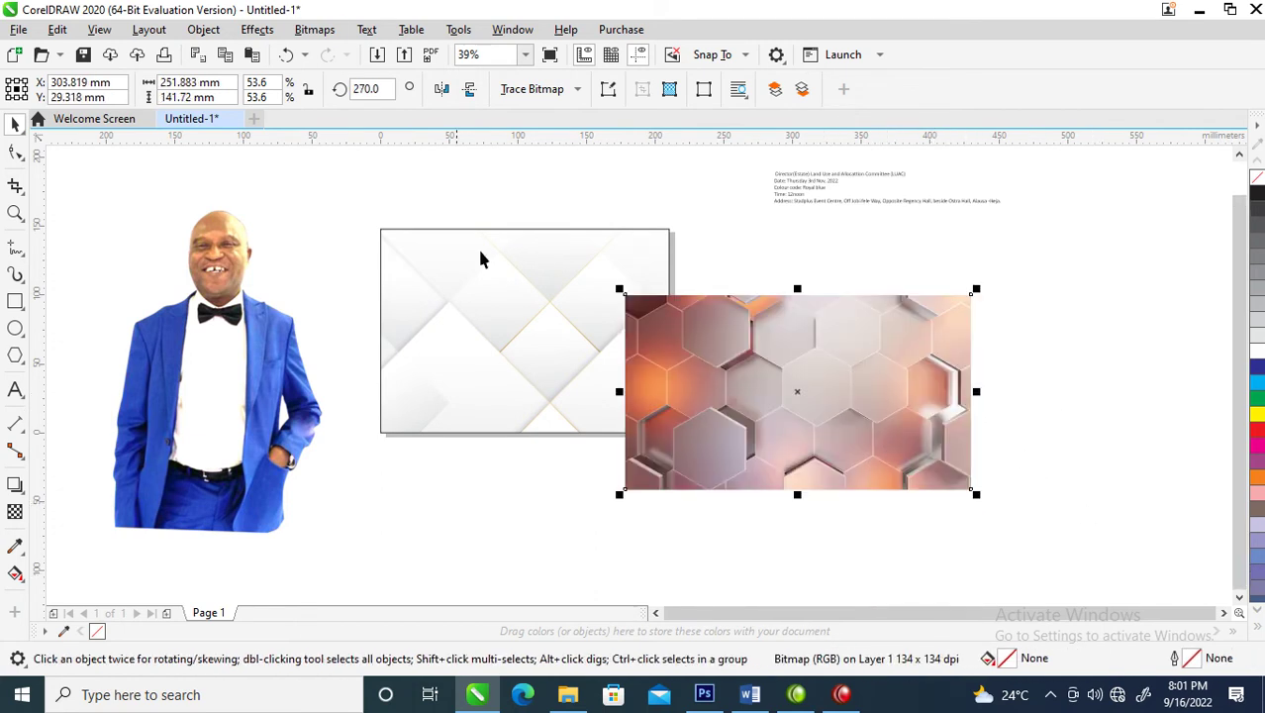
- Convert the hexagon image to a 300 dpi bitmap in Grayscale (8-bit) mode
{"action": "left_click", "coordinate": [314, 29]}
{"action": "left_click", "coordinate": [338, 54]}
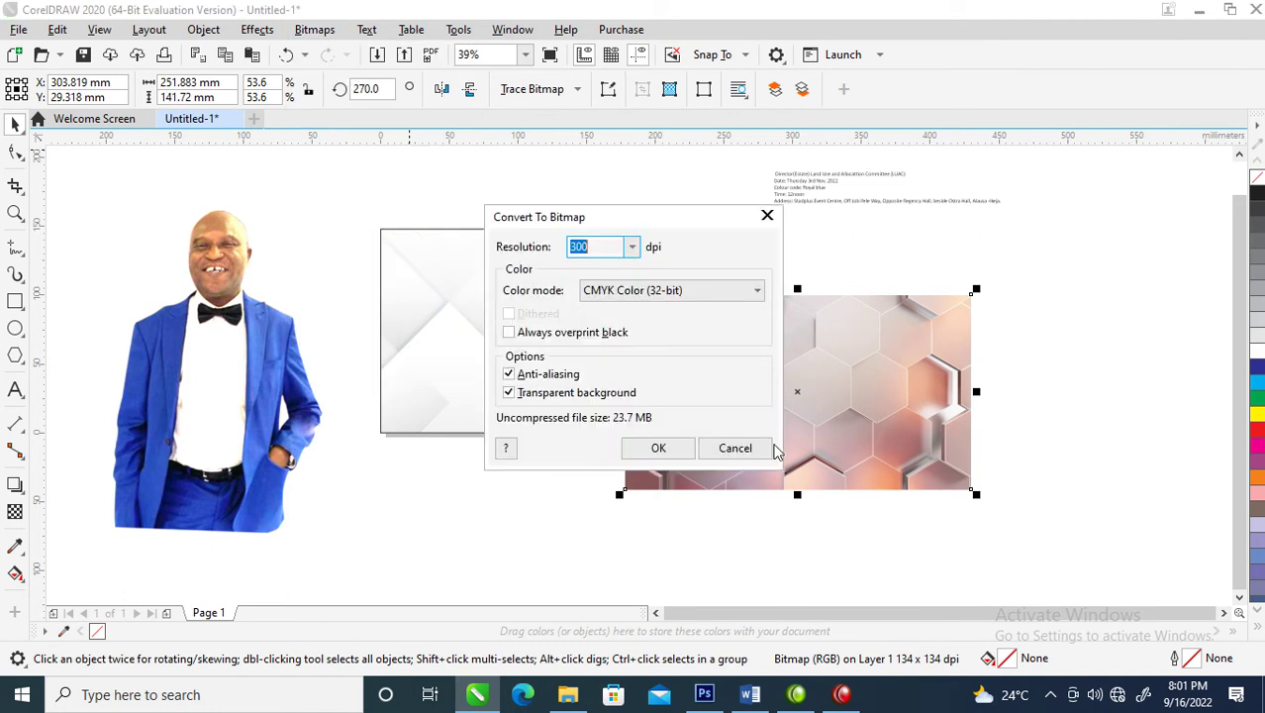
{"action": "left_click", "coordinate": [705, 291]}
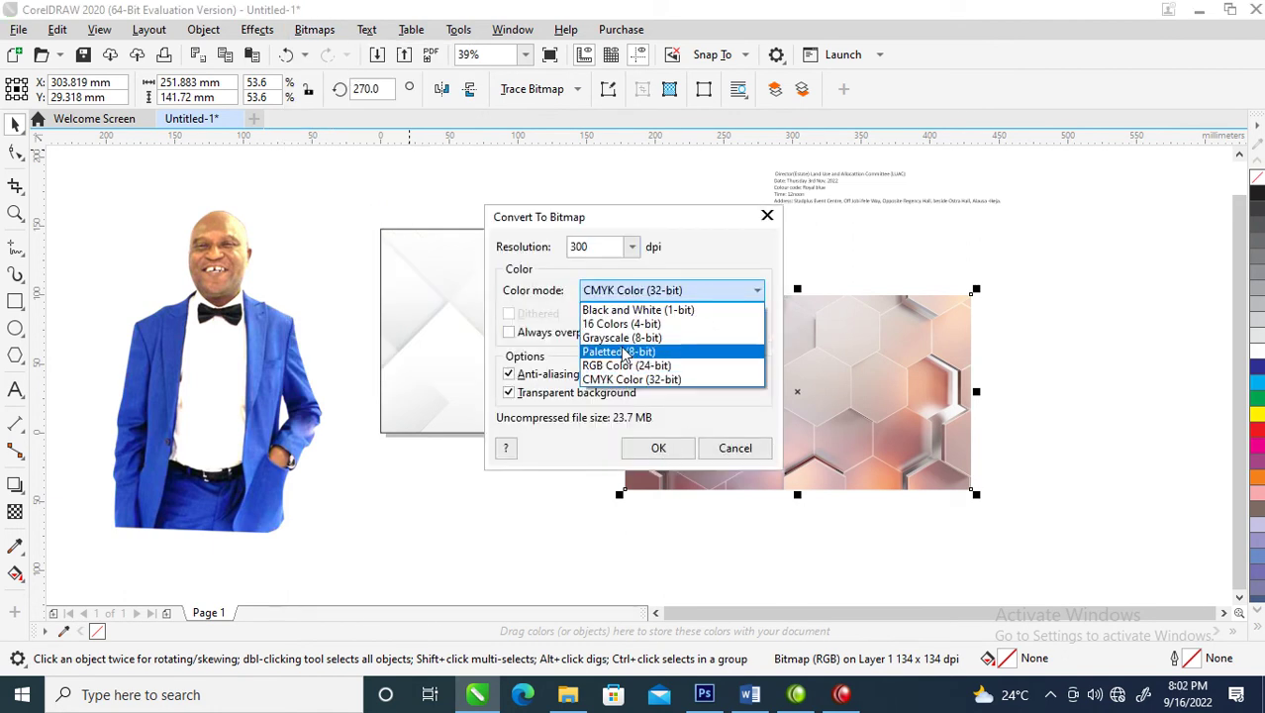
{"action": "left_click", "coordinate": [624, 338]}
{"action": "left_click", "coordinate": [658, 447]}
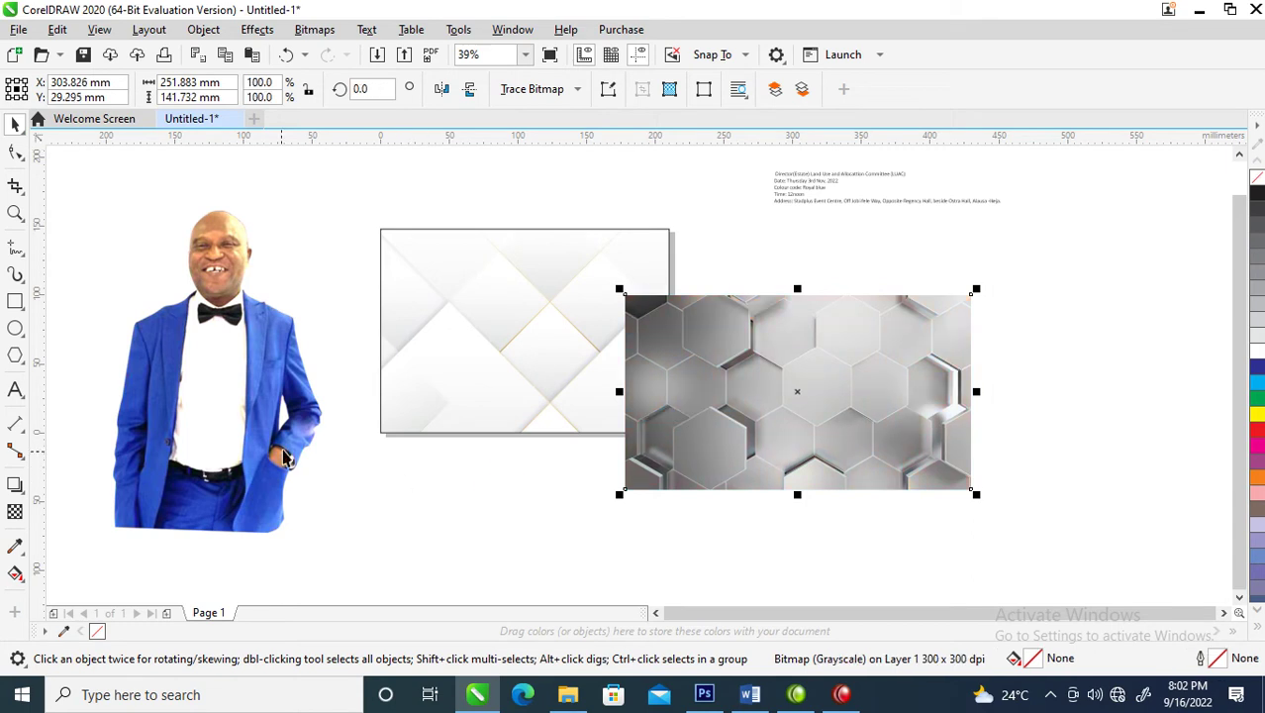
- Draw a rectangle about 251 by 142 mm over the hexagon image and fill it with blue (C100 M100 Y0 K0)
{"action": "left_click", "coordinate": [15, 301]}
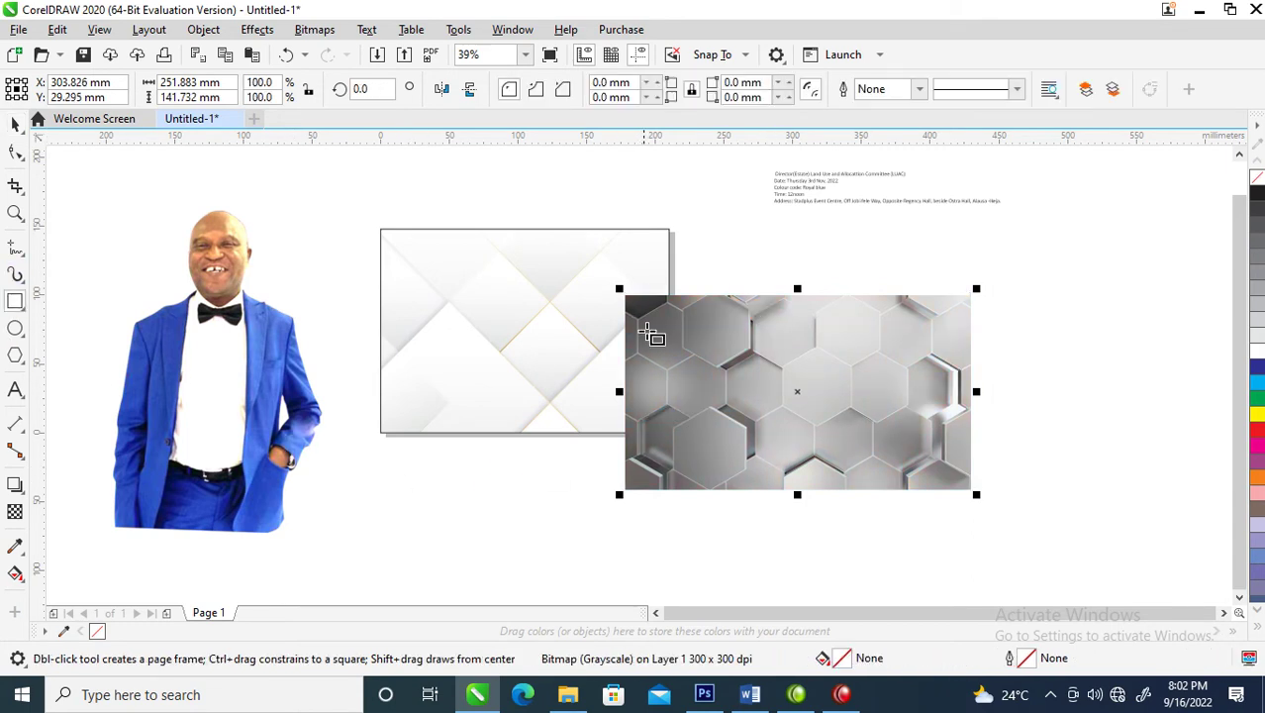
{"action": "left_click_drag", "start_coordinate": [622, 291], "coordinate": [970, 489]}
{"action": "left_click", "coordinate": [1257, 372]}
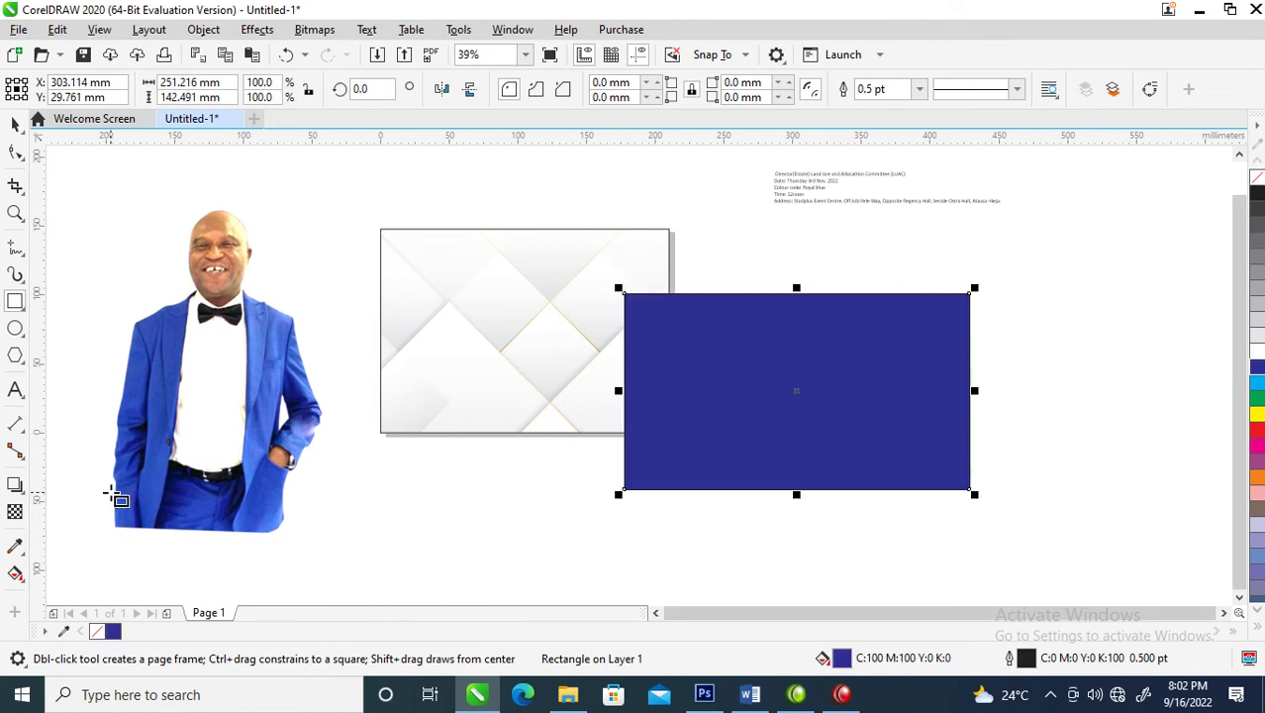
- Give the blue rectangle a uniform transparency of 50 with the Subtract merge mode
{"action": "left_click", "coordinate": [15, 512]}
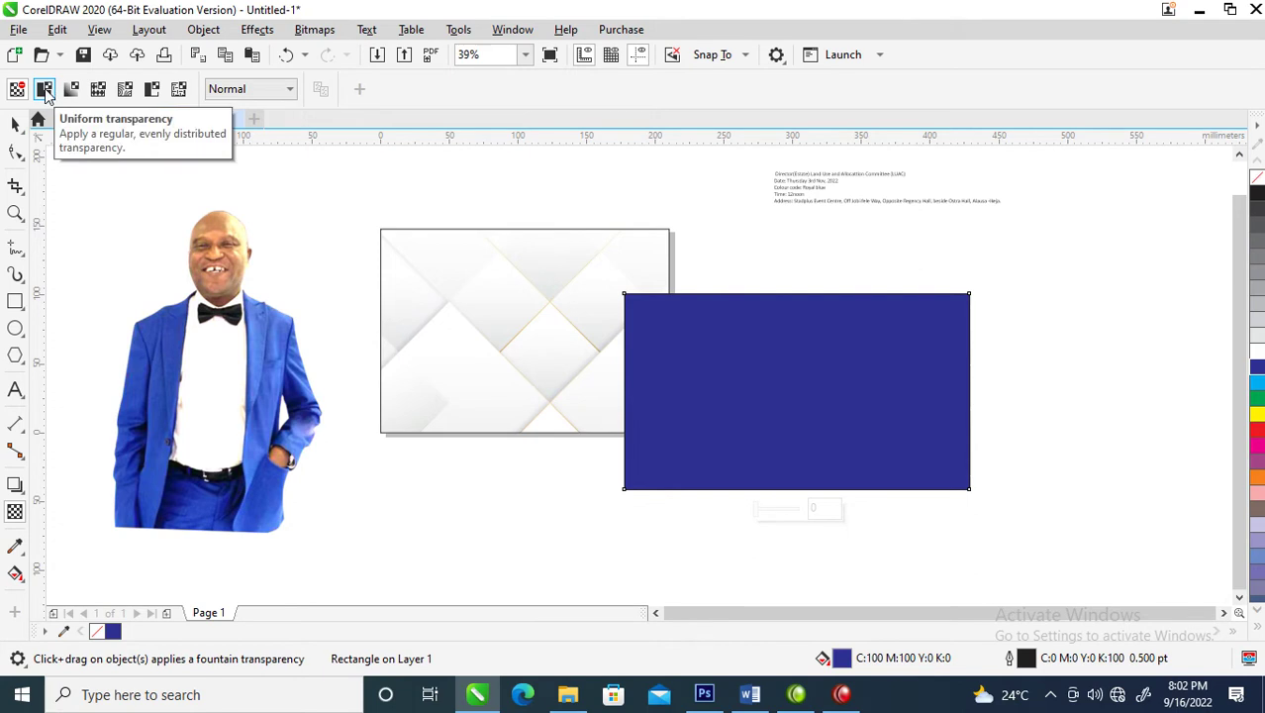
{"action": "left_click", "coordinate": [45, 89]}
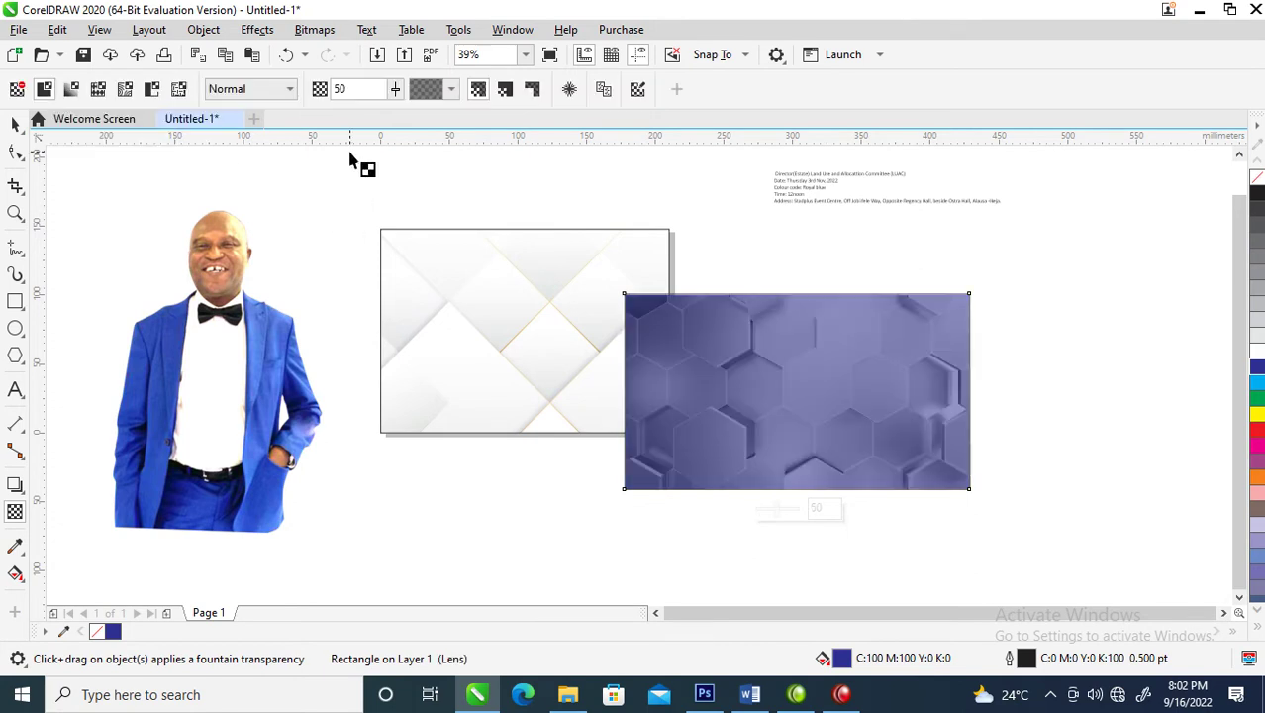
{"action": "left_click", "coordinate": [292, 90]}
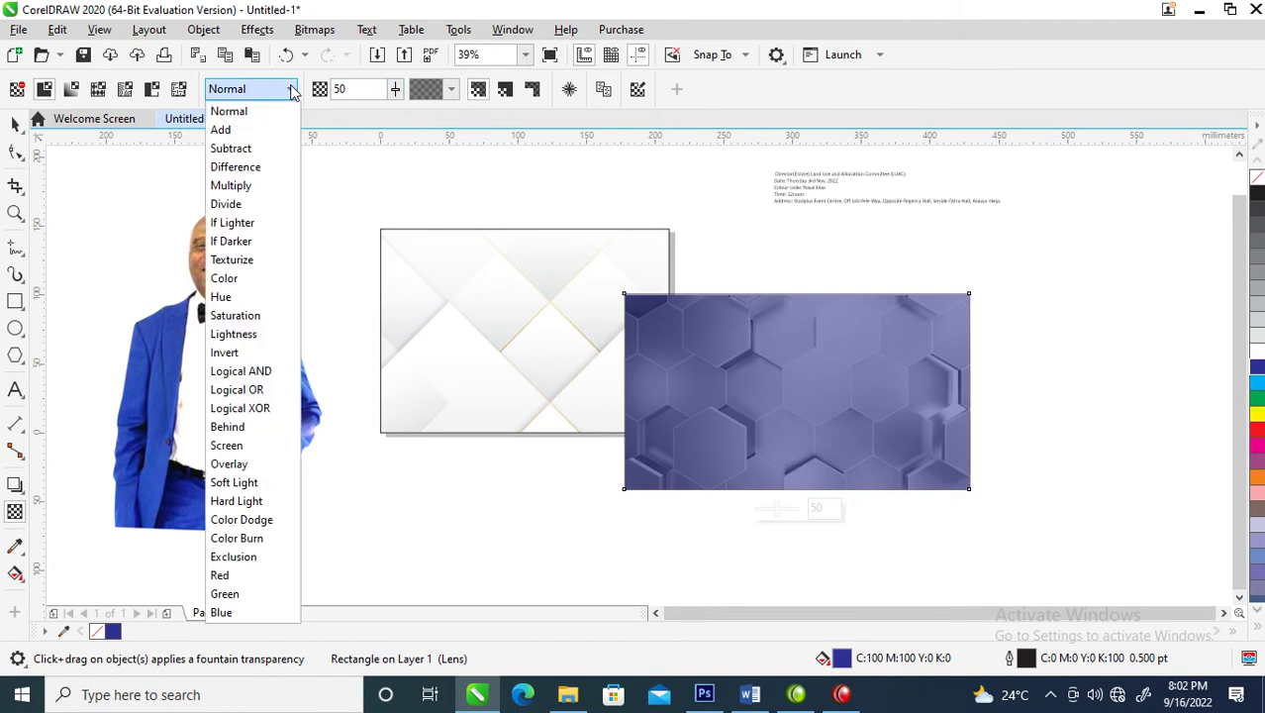
{"action": "left_click", "coordinate": [260, 149]}
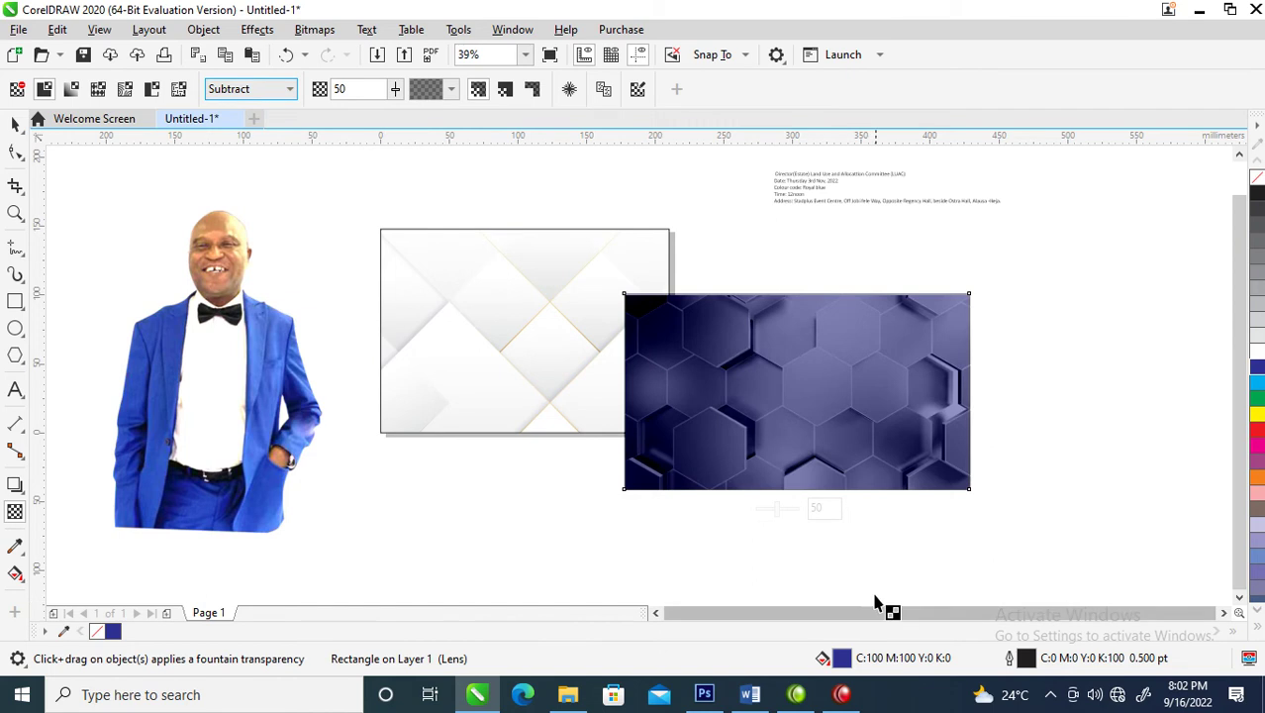
- Duplicate the transparent blue rectangle in place over the hexagon image
{"action": "left_click", "coordinate": [14, 124]}
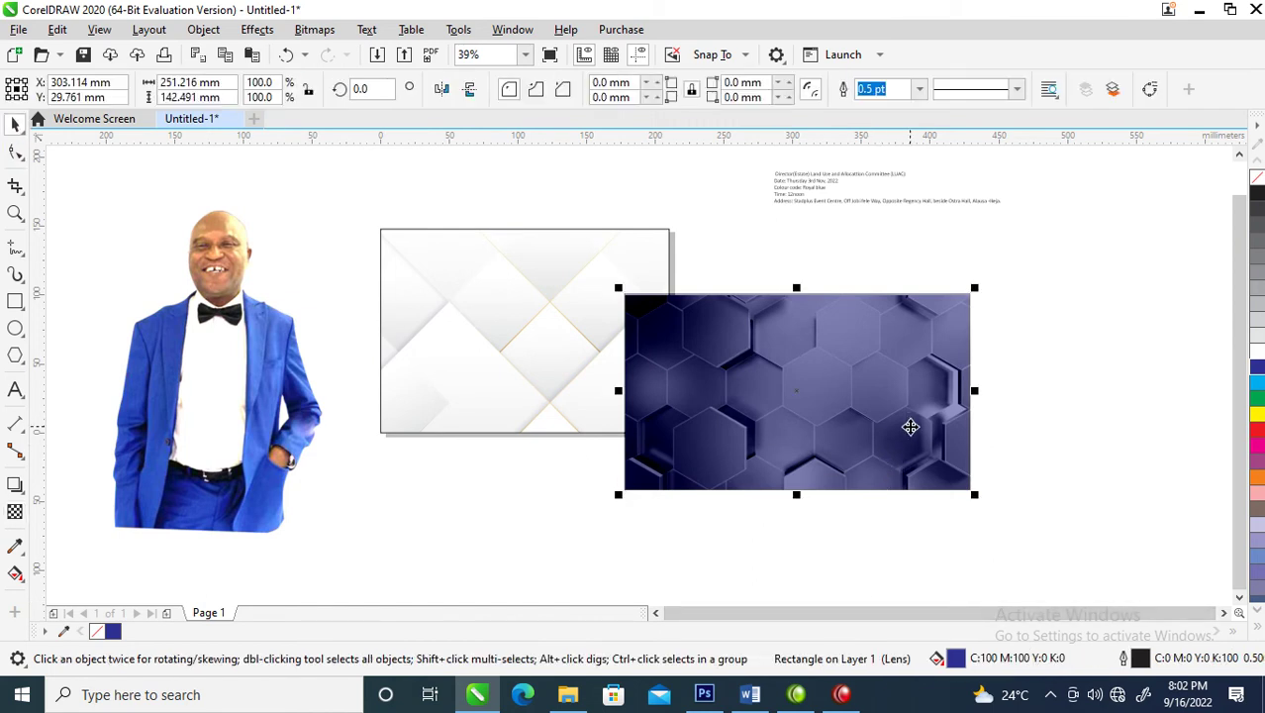
{"action": "left_click_drag", "start_coordinate": [747, 421], "coordinate": [883, 436]}
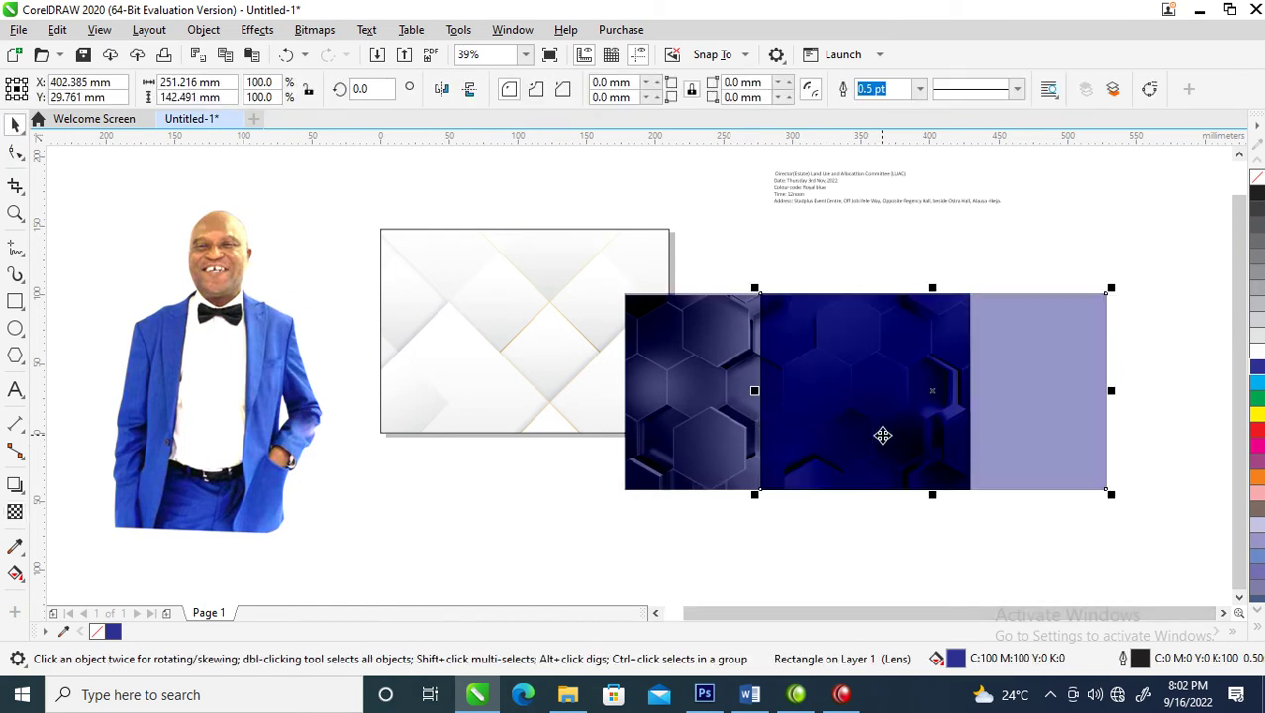
{"action": "key", "text": "ctrl+z"}
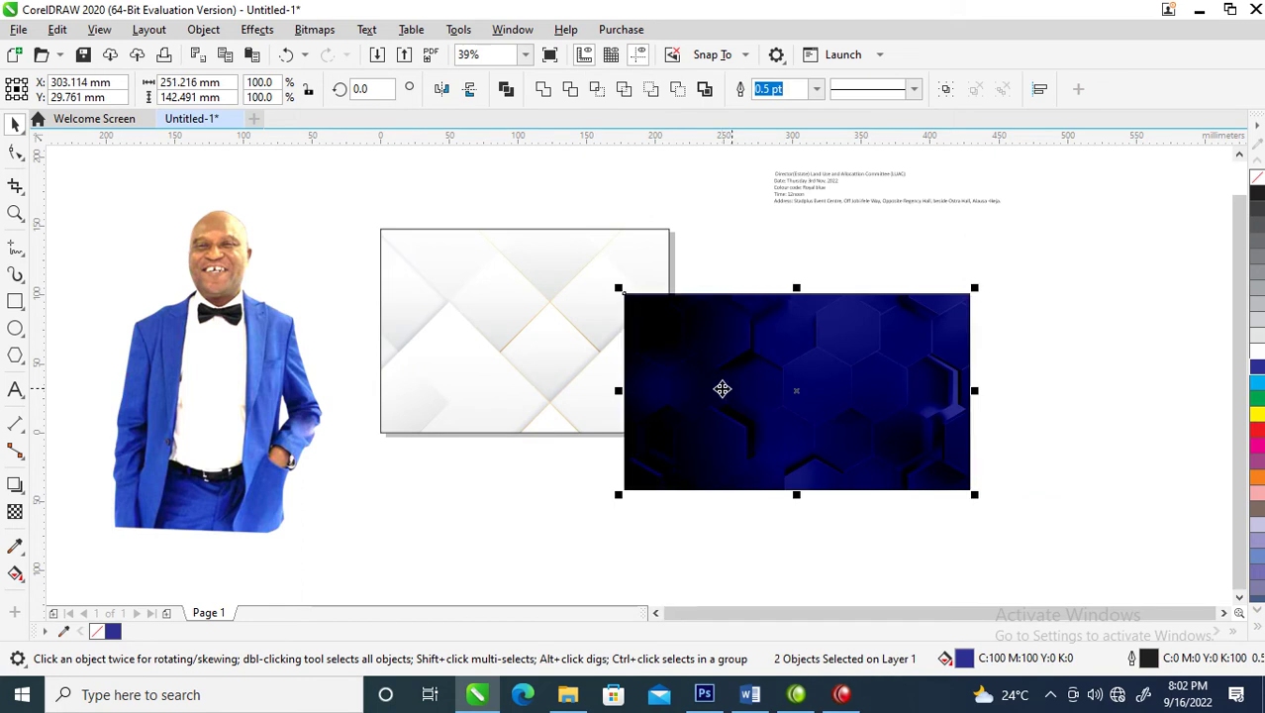
- Convert the hexagon image and both blue rectangles into one 300 dpi RGB Color (24-bit) bitmap and move it clear of the page
{"action": "left_click_drag", "start_coordinate": [1094, 267], "coordinate": [520, 564]}
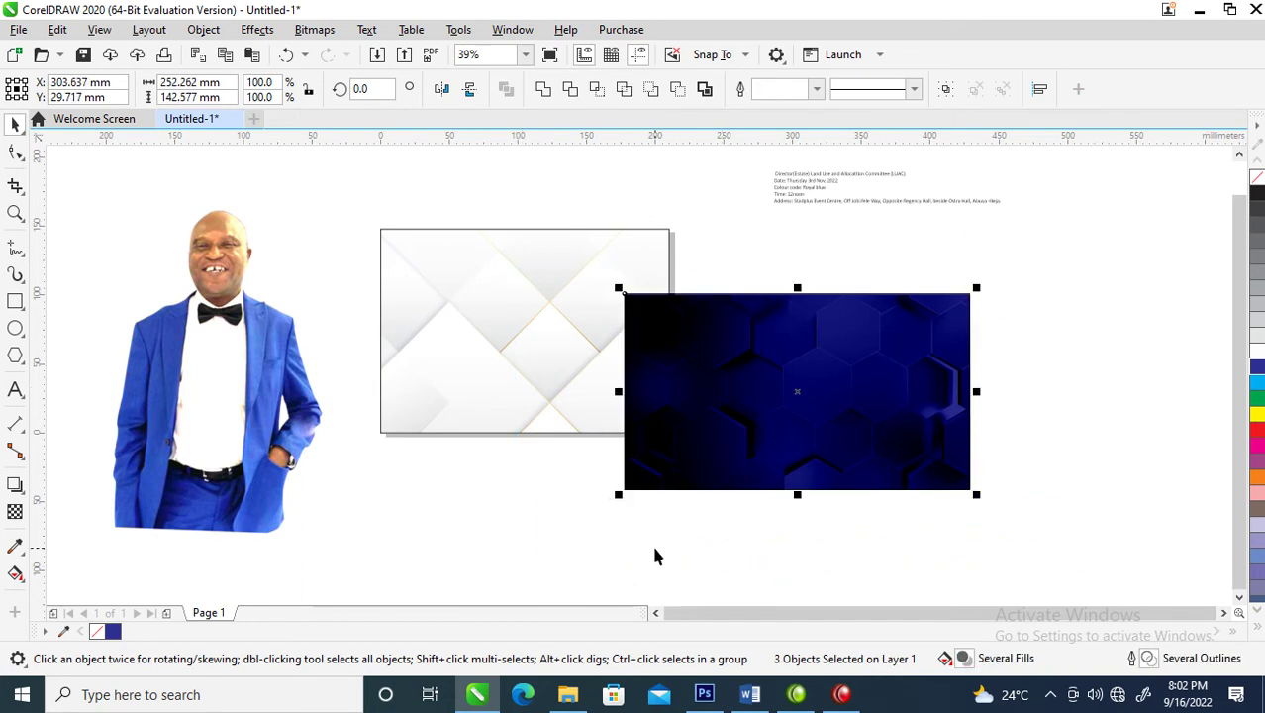
{"action": "key", "text": "alt+b"}
{"action": "key", "text": "Return"}
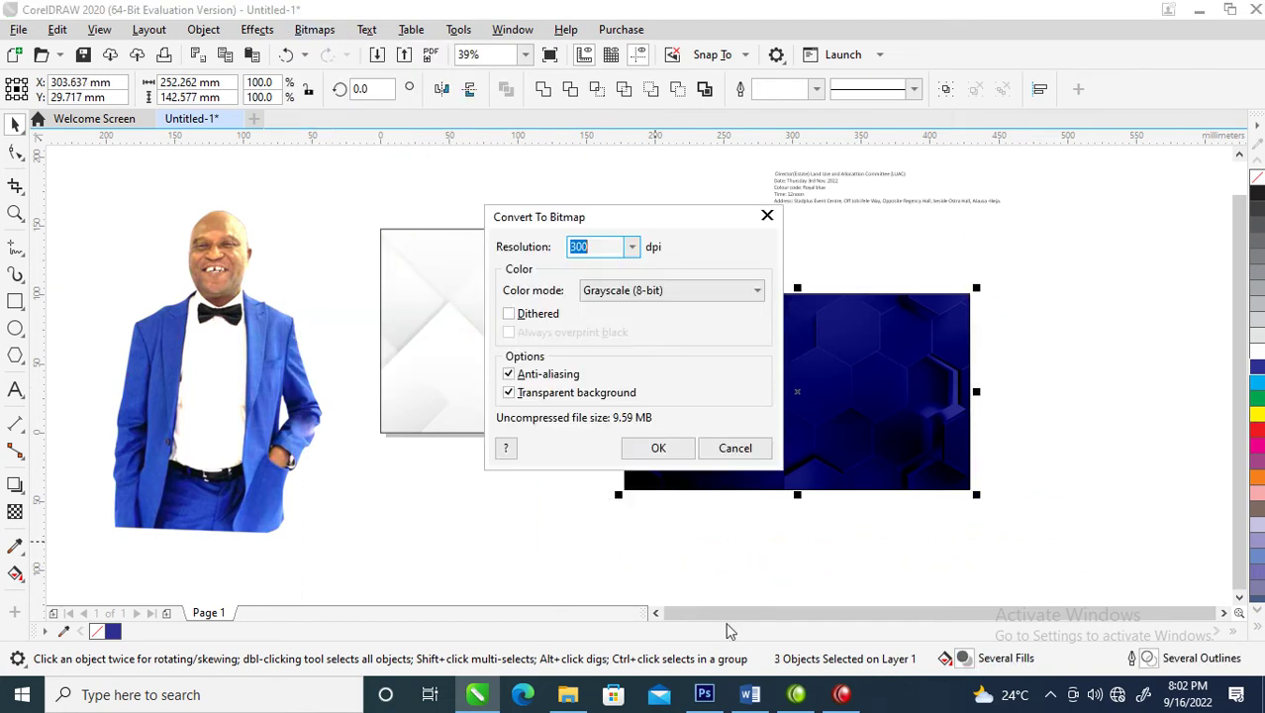
{"action": "left_click", "coordinate": [738, 290]}
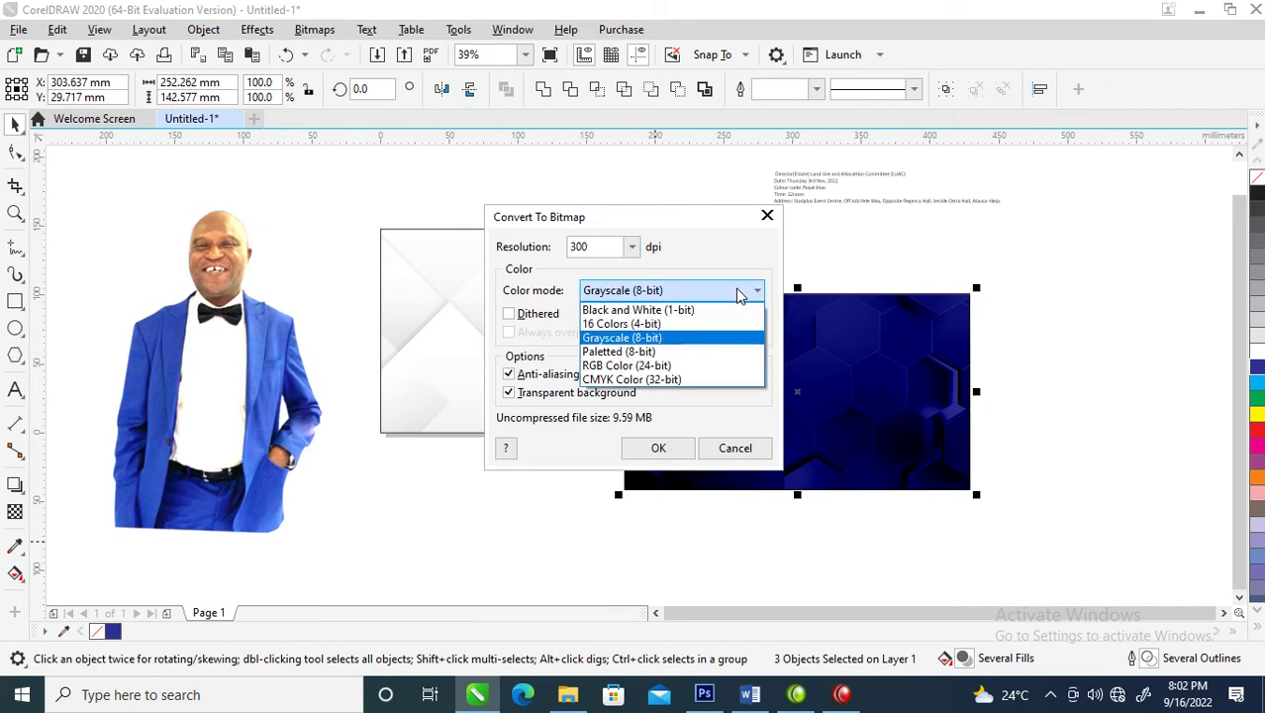
{"action": "left_click", "coordinate": [596, 366]}
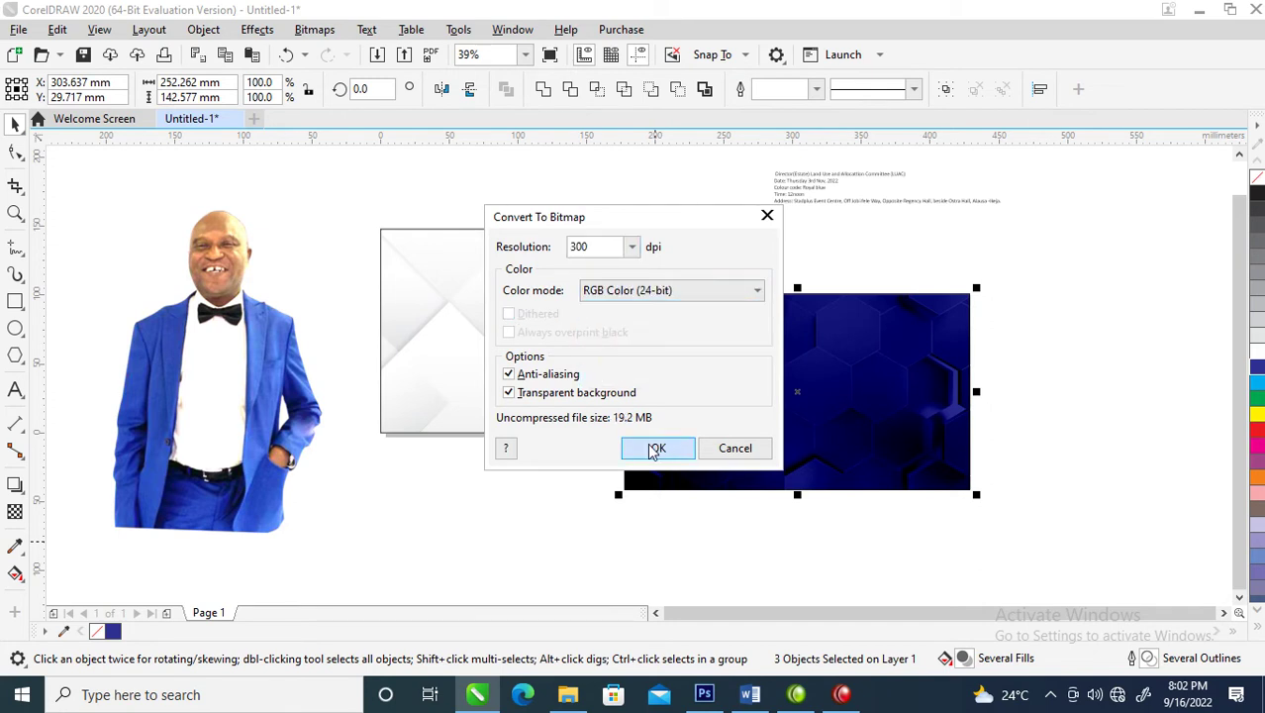
{"action": "left_click", "coordinate": [655, 447]}
{"action": "left_click", "coordinate": [649, 445]}
{"action": "left_click_drag", "start_coordinate": [729, 411], "coordinate": [849, 399]}
- PowerClip the portrait inside the page rectangle and fit it at about 86 by 132 mm in the page's lower-left area
{"action": "left_click_drag", "start_coordinate": [208, 402], "coordinate": [433, 274]}
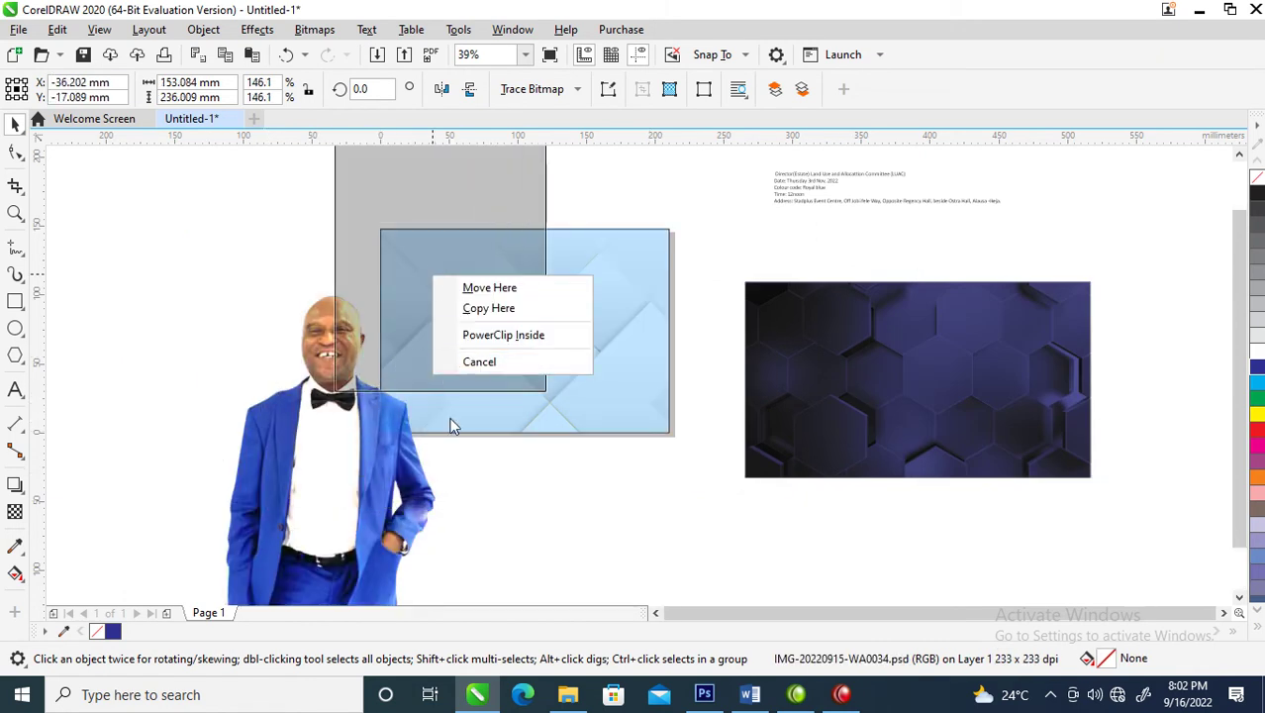
{"action": "left_click", "coordinate": [474, 333]}
{"action": "left_click_drag", "start_coordinate": [470, 329], "coordinate": [471, 410]}
{"action": "left_click_drag", "start_coordinate": [582, 201], "coordinate": [573, 274]}
{"action": "left_click_drag", "start_coordinate": [501, 376], "coordinate": [475, 375]}
- Draw a six-sided polygon about 94 by 108 mm on the page beside the portrait
{"action": "key", "text": "z"}
{"action": "left_click_drag", "start_coordinate": [357, 202], "coordinate": [1186, 460]}
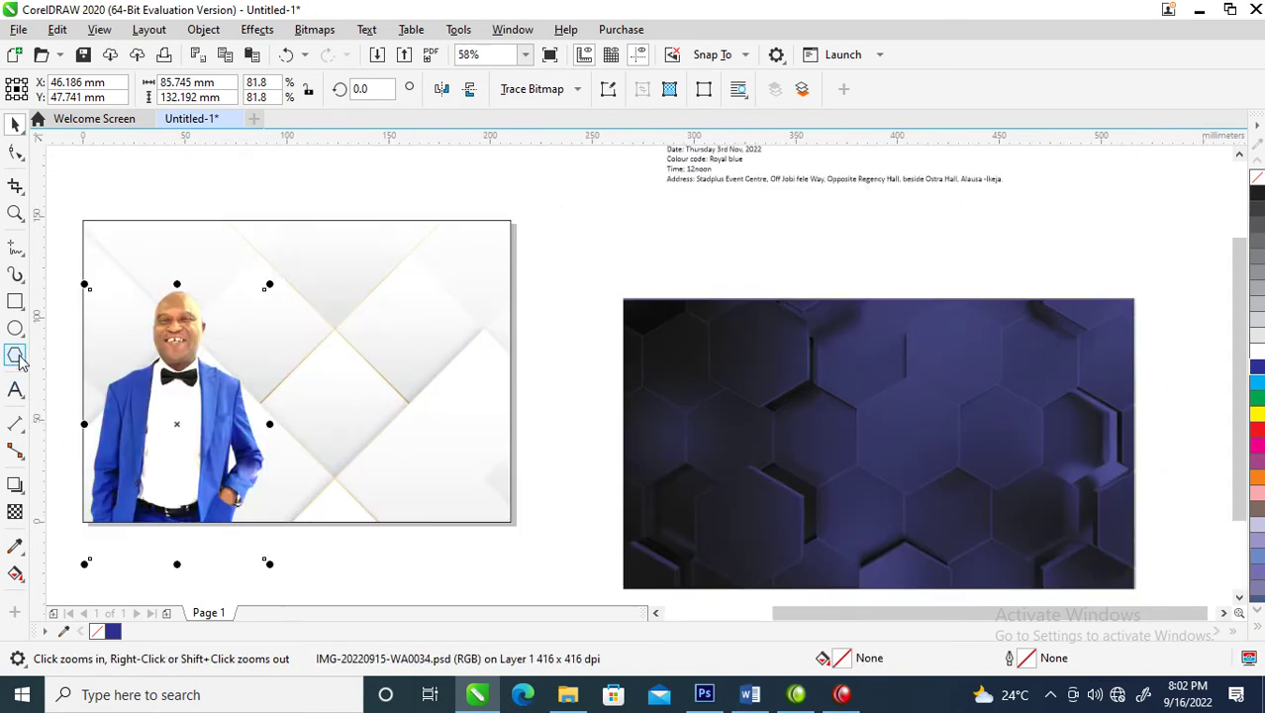
{"action": "key", "text": "y"}
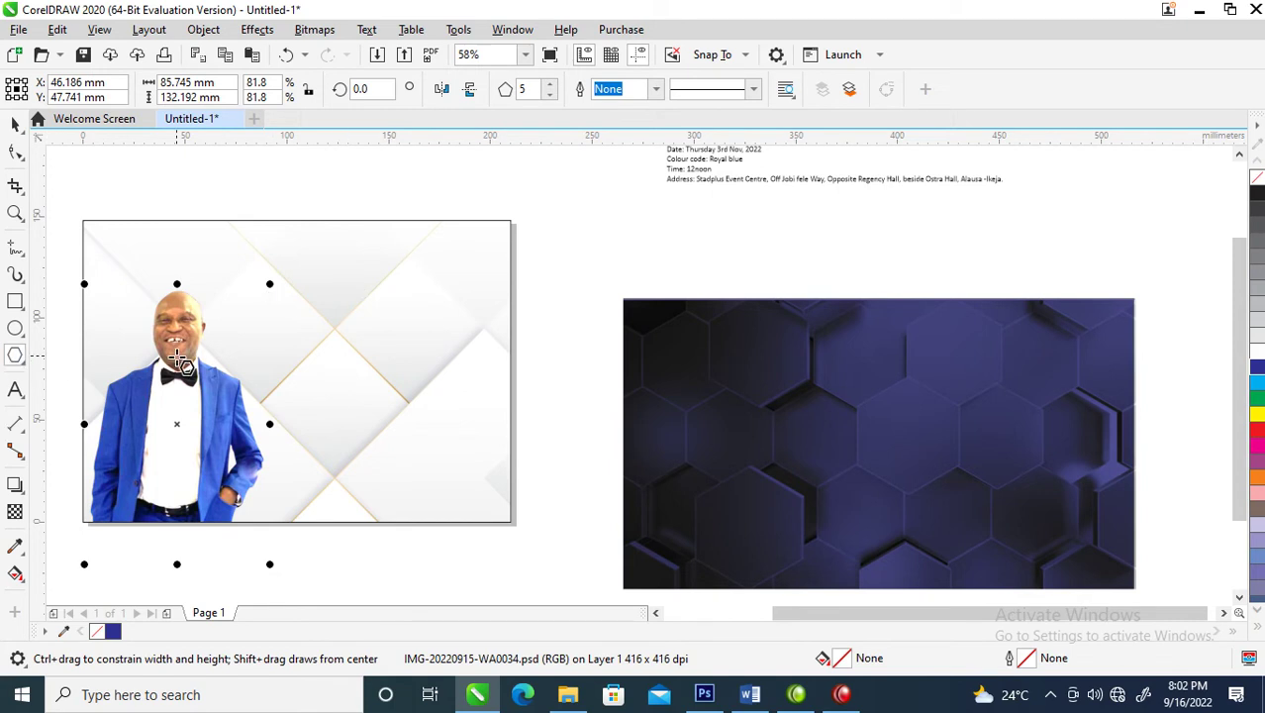
{"action": "left_click_drag", "start_coordinate": [302, 278], "coordinate": [501, 473]}
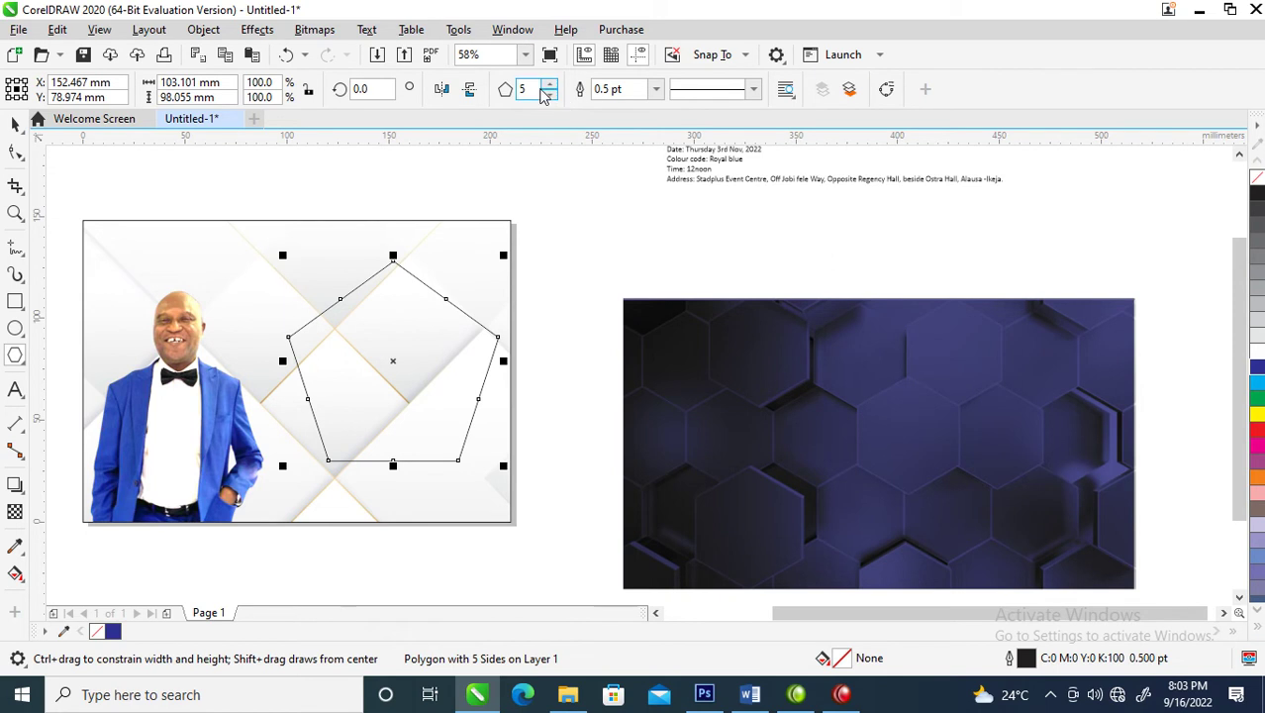
{"action": "type", "text": "6"}
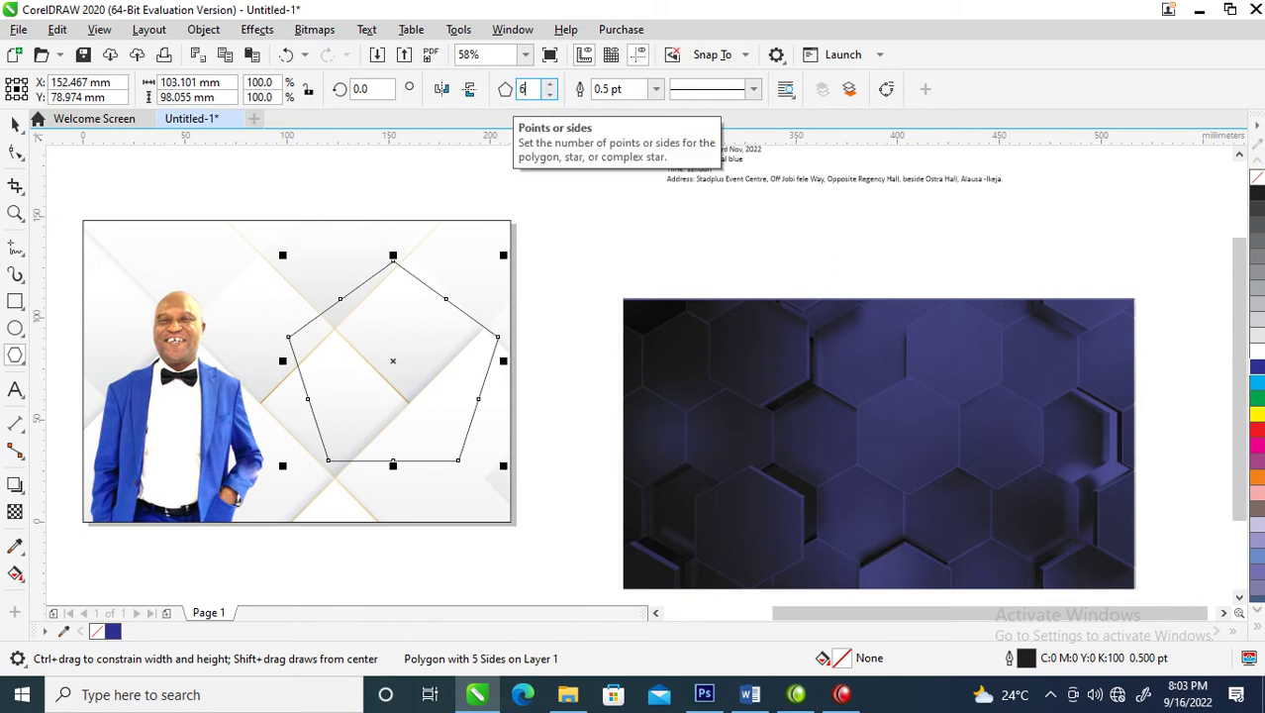
{"action": "key", "text": "Return"}
{"action": "key", "text": "space"}
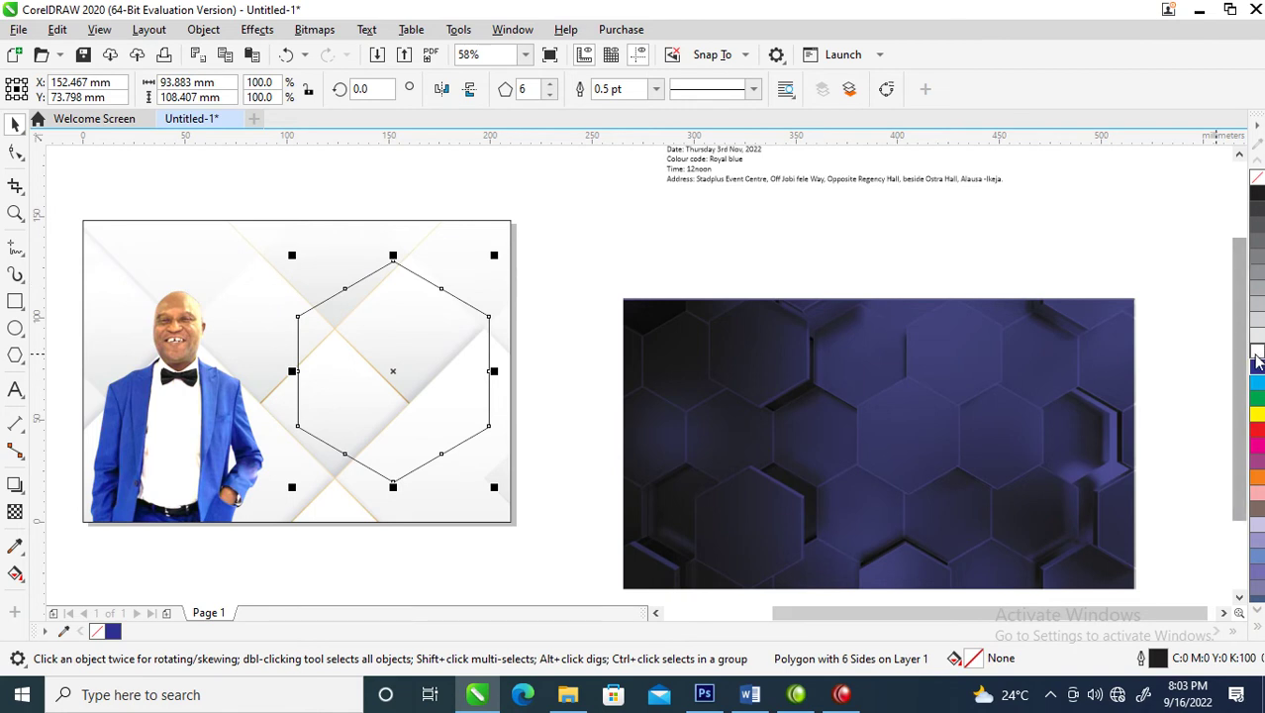
- Fill the hexagon white and place a slightly smaller concentric copy inside it
{"action": "left_click", "coordinate": [1258, 341]}
{"action": "left_click_drag", "start_coordinate": [496, 251], "coordinate": [498, 258]}
{"action": "right_click", "coordinate": [500, 260]}
{"action": "left_click", "coordinate": [400, 363]}
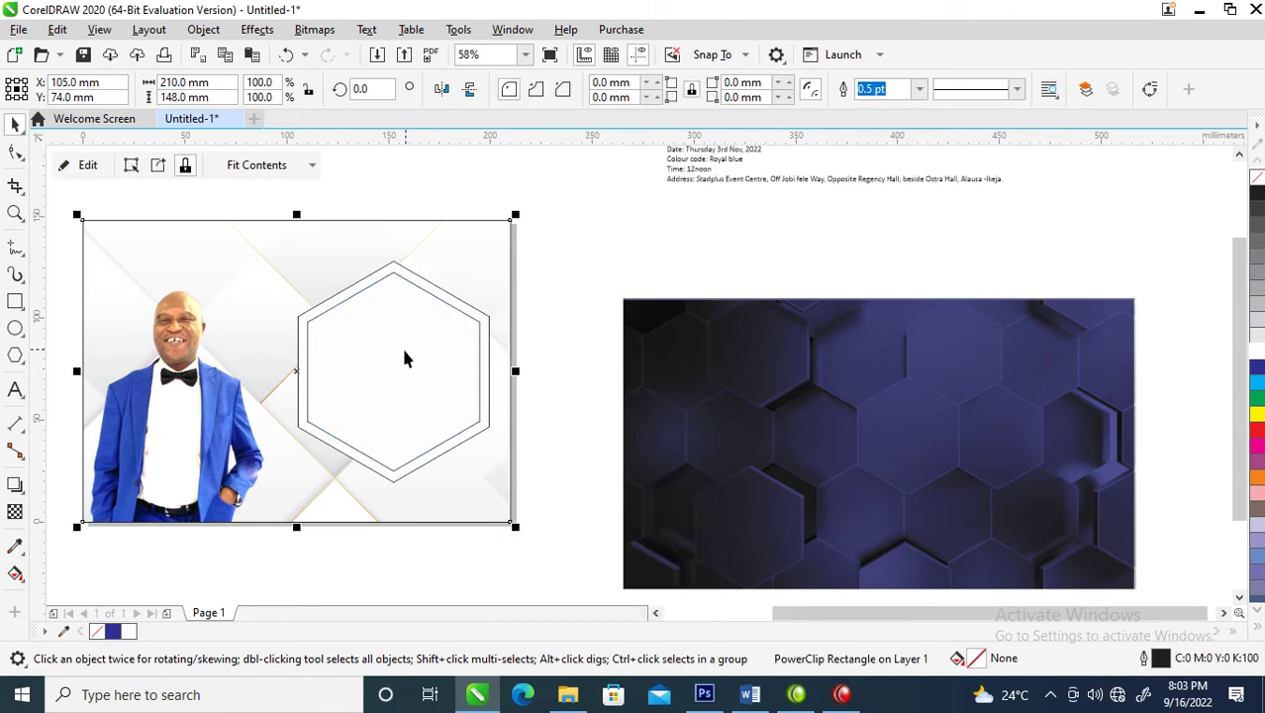
{"action": "left_click", "coordinate": [412, 354]}
- PowerClip the blue texture bitmap inside the inner hexagon and scale it to about 191 by 108 mm so it fills the shape
{"action": "left_click_drag", "start_coordinate": [1011, 475], "coordinate": [397, 340]}
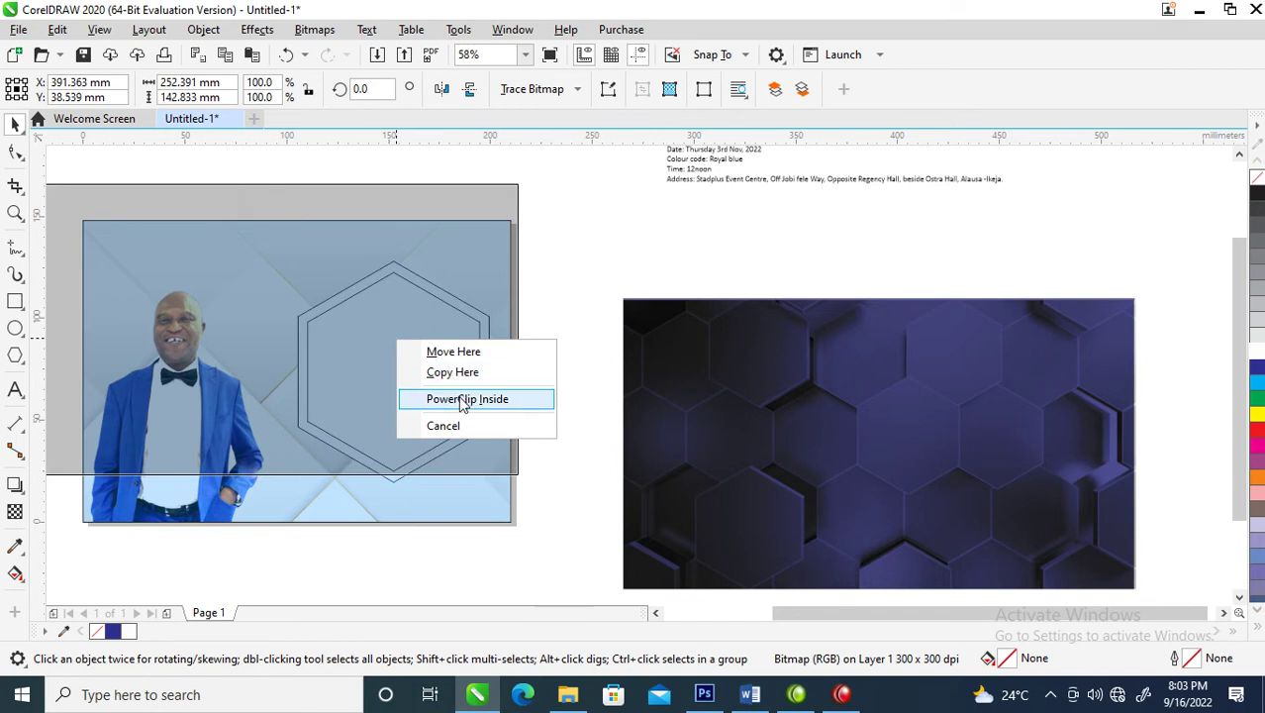
{"action": "left_click", "coordinate": [457, 398]}
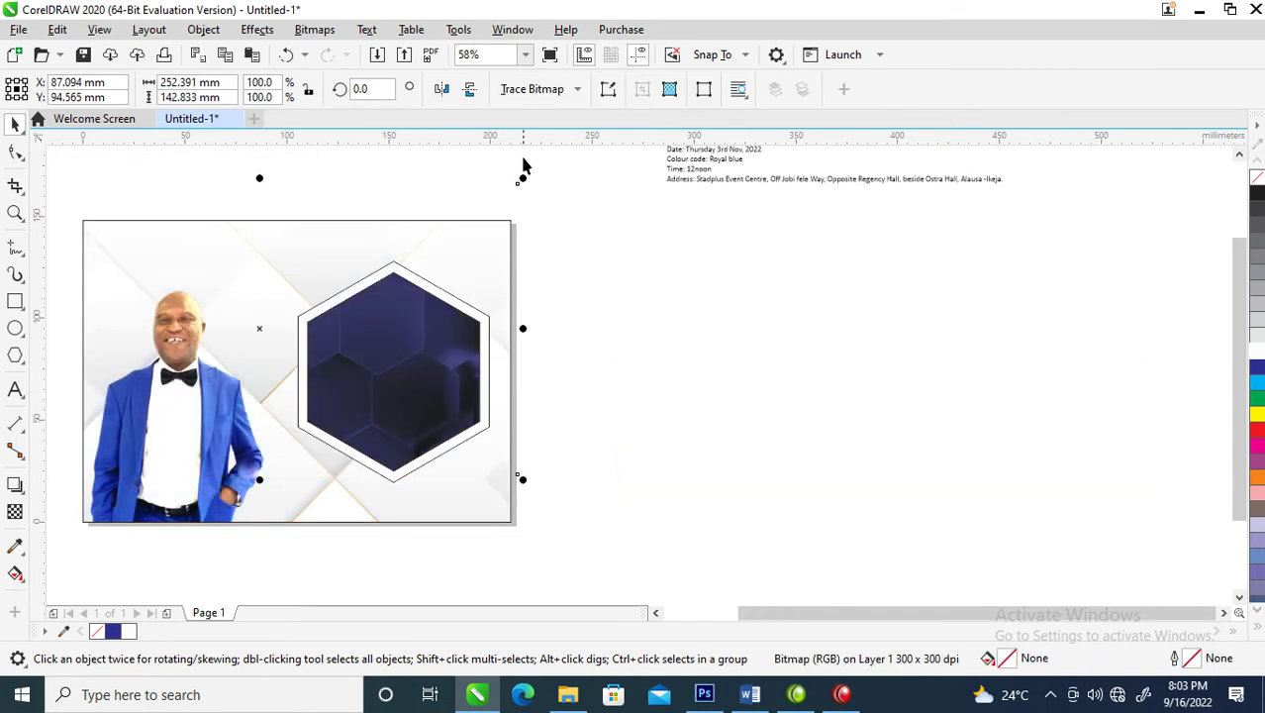
{"action": "left_click_drag", "start_coordinate": [522, 181], "coordinate": [425, 237]}
{"action": "left_click_drag", "start_coordinate": [374, 353], "coordinate": [492, 391]}
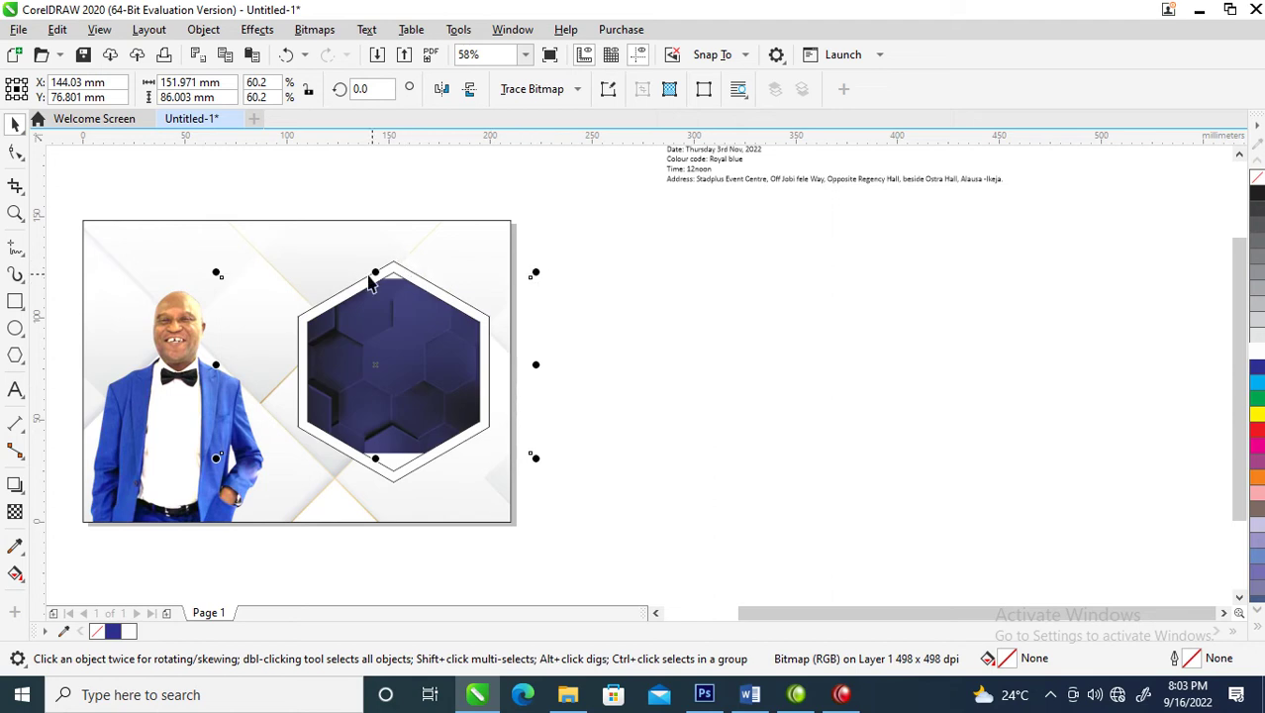
{"action": "mouse_move", "coordinate": [374, 267]}
{"action": "left_mouse_down"}
{"action": "mouse_move", "coordinate": [384, 243]}
{"action": "mouse_move", "coordinate": [375, 249]}
{"action": "left_mouse_up"}
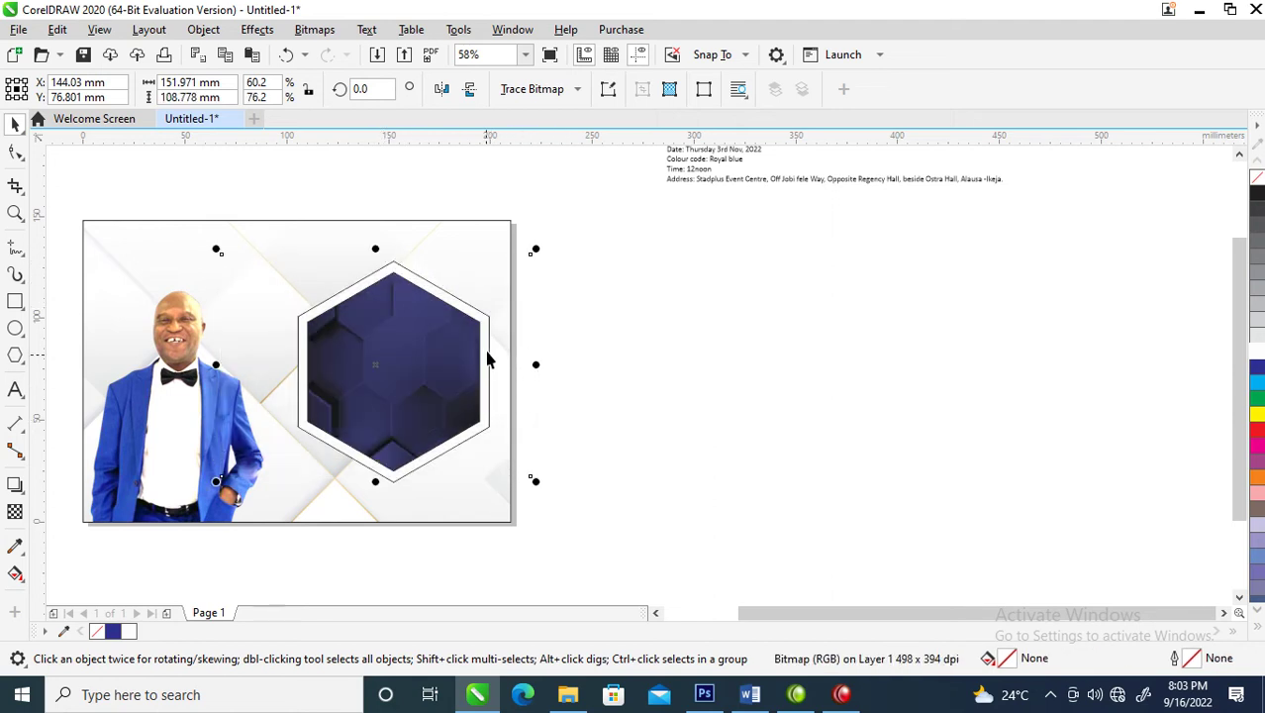
{"action": "key", "text": "ctrl+z"}
{"action": "left_click_drag", "start_coordinate": [537, 465], "coordinate": [580, 493]}
{"action": "left_click_drag", "start_coordinate": [393, 361], "coordinate": [366, 372]}
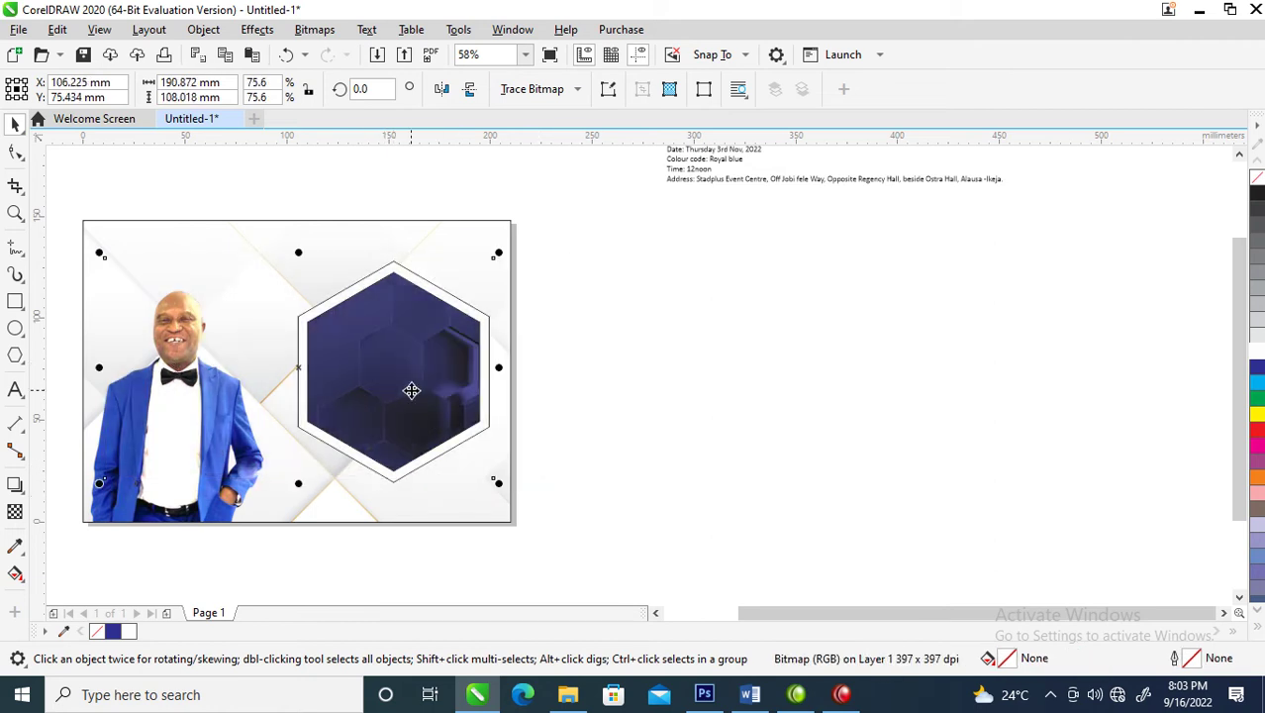
{"action": "left_click", "coordinate": [562, 353]}
- Group the two hexagons and remove their outlines
{"action": "key", "text": "z"}
{"action": "left_click_drag", "start_coordinate": [80, 209], "coordinate": [610, 570]}
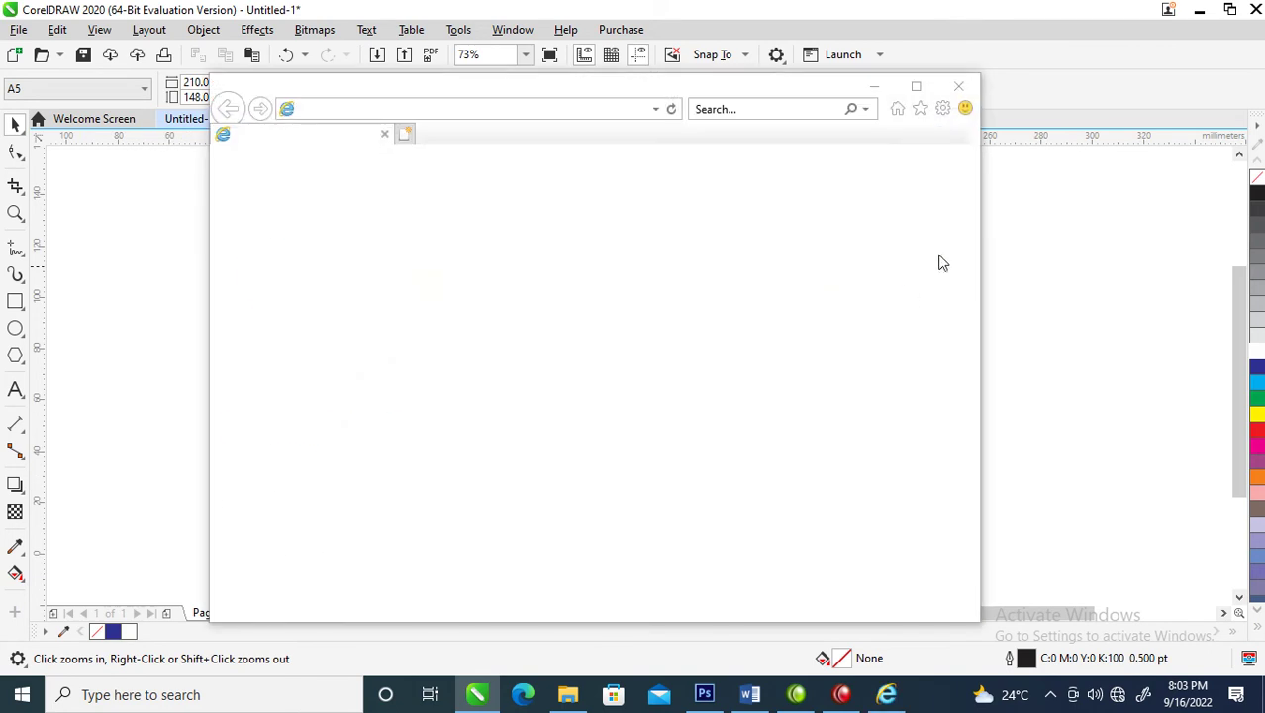
{"action": "left_click", "coordinate": [958, 86]}
{"action": "left_click_drag", "start_coordinate": [965, 168], "coordinate": [547, 524]}
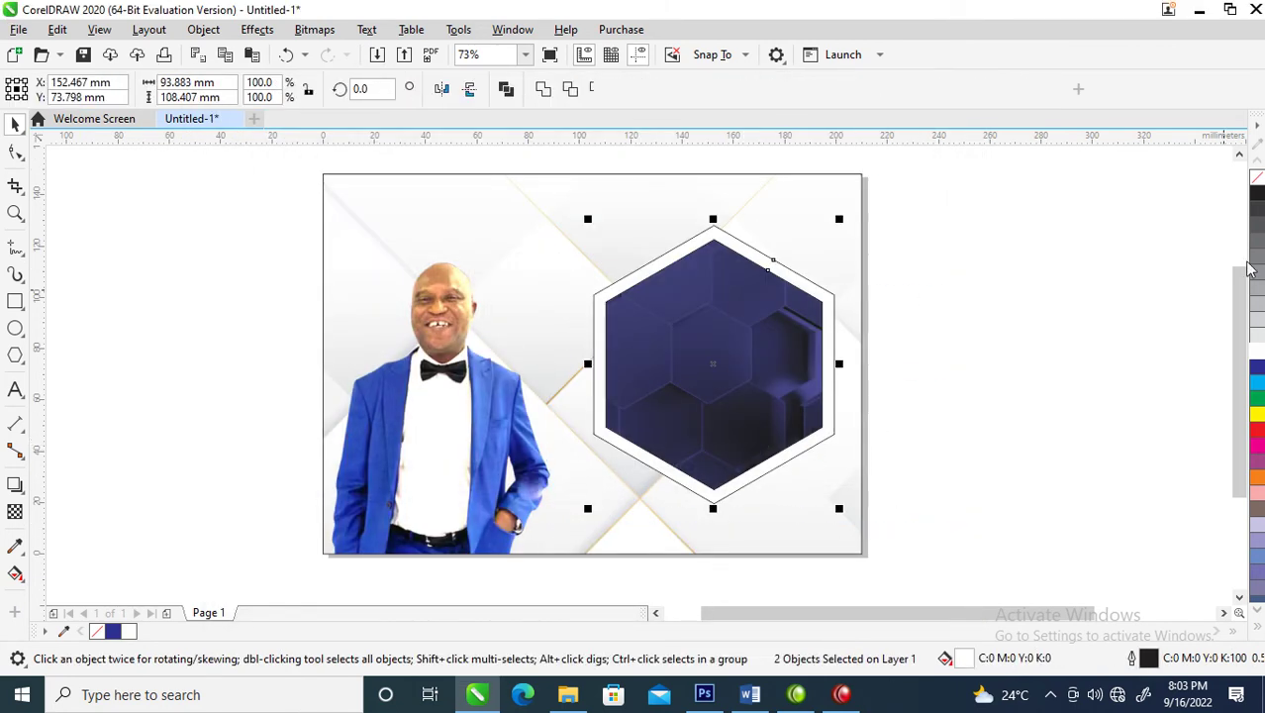
{"action": "key", "text": "ctrl+g"}
{"action": "right_click", "coordinate": [1259, 183]}
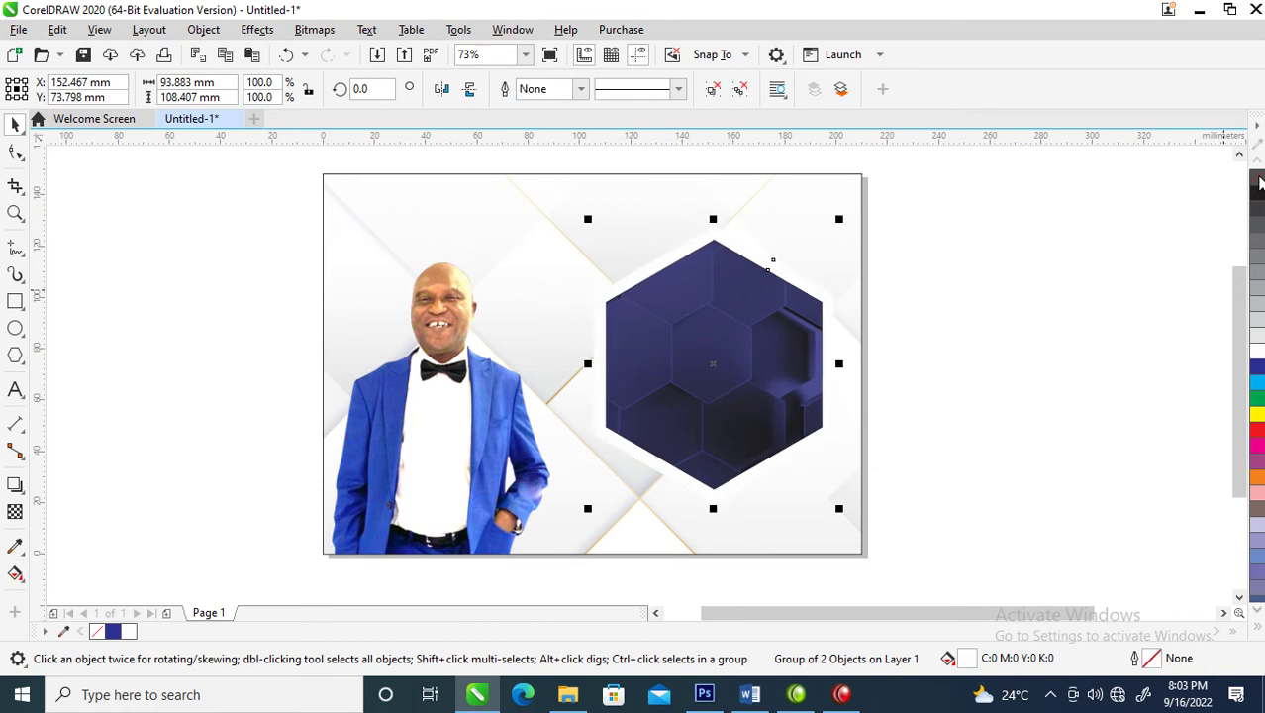
- Move the hexagon group about 12 mm towards the portrait and squash its height to about 86 mm
{"action": "left_click_drag", "start_coordinate": [781, 370], "coordinate": [755, 389]}
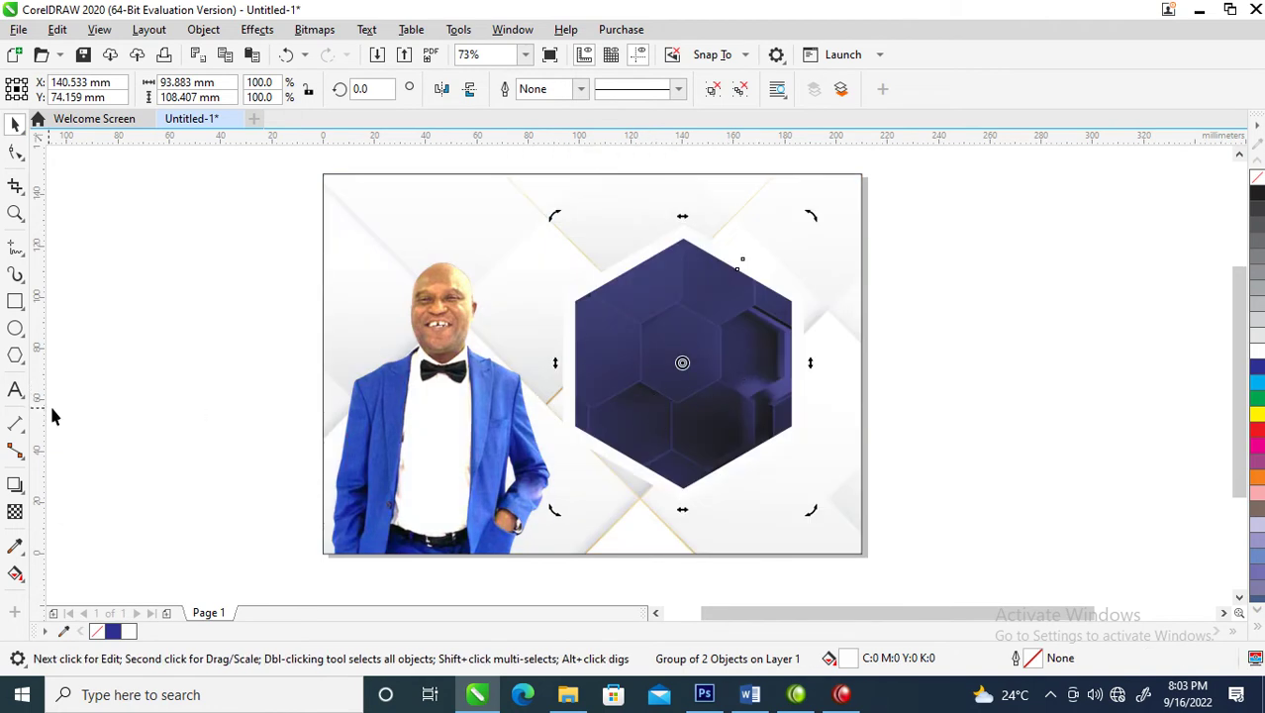
{"action": "left_click", "coordinate": [738, 251]}
{"action": "left_click_drag", "start_coordinate": [682, 230], "coordinate": [689, 253]}
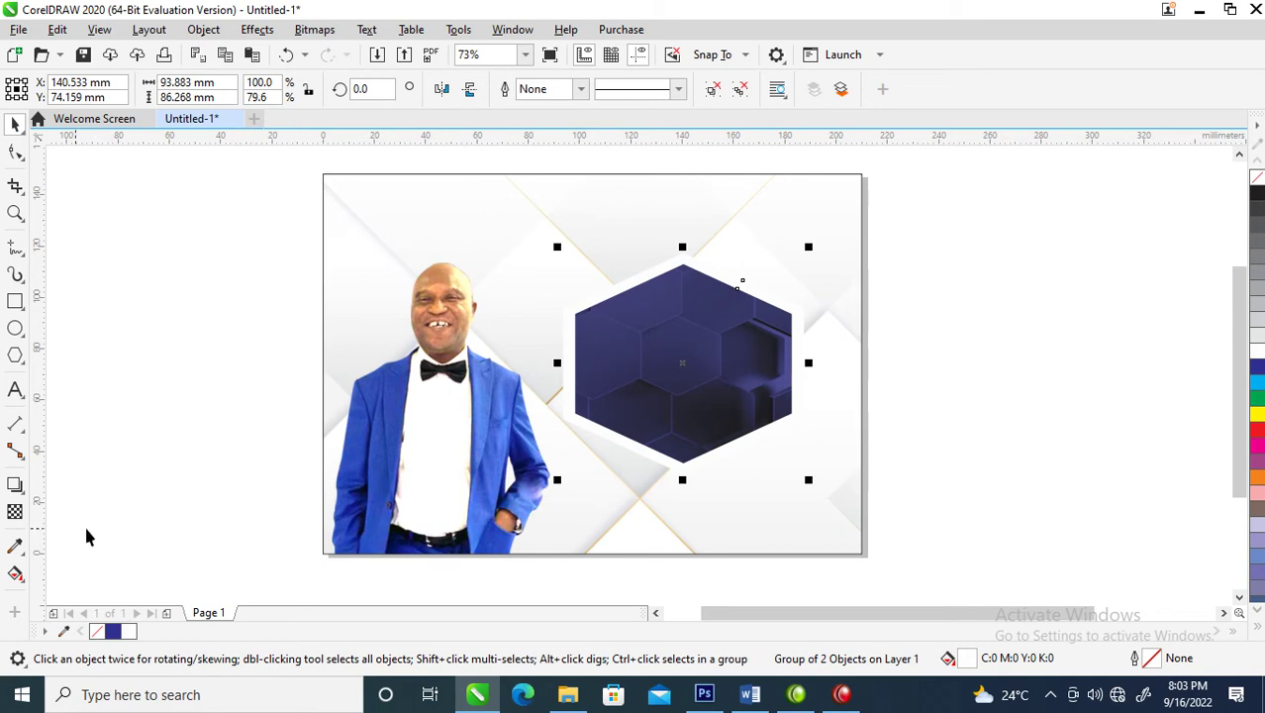
- Add a black Multiply drop shadow to the hexagon group, cast diagonally down towards the portrait, and break it apart
{"action": "left_click", "coordinate": [16, 484]}
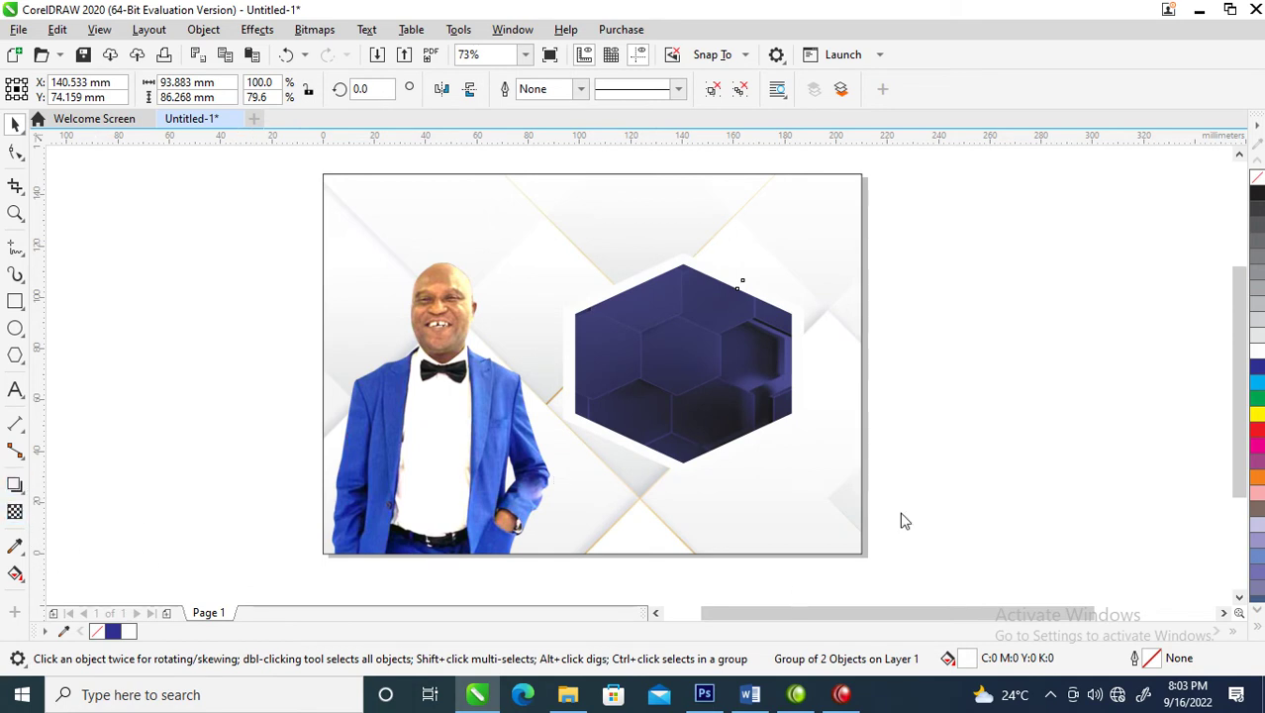
{"action": "left_click_drag", "start_coordinate": [682, 363], "coordinate": [598, 479]}
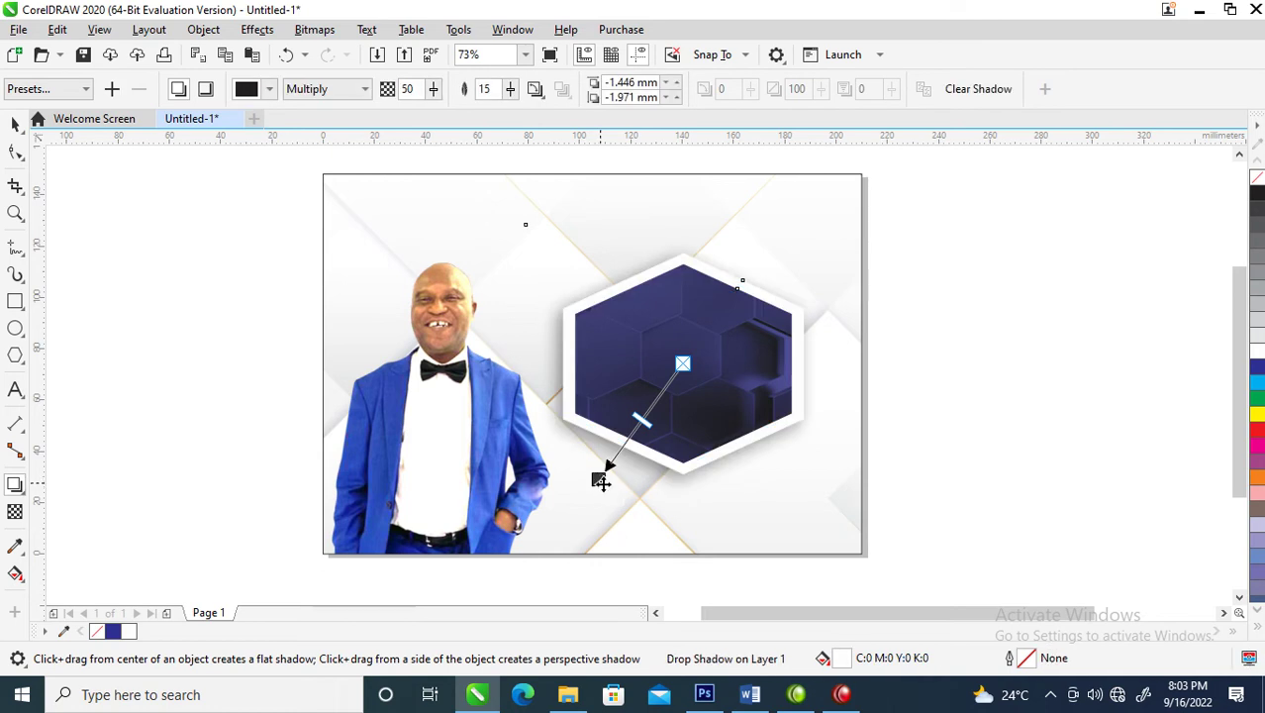
{"action": "left_click", "coordinate": [207, 33]}
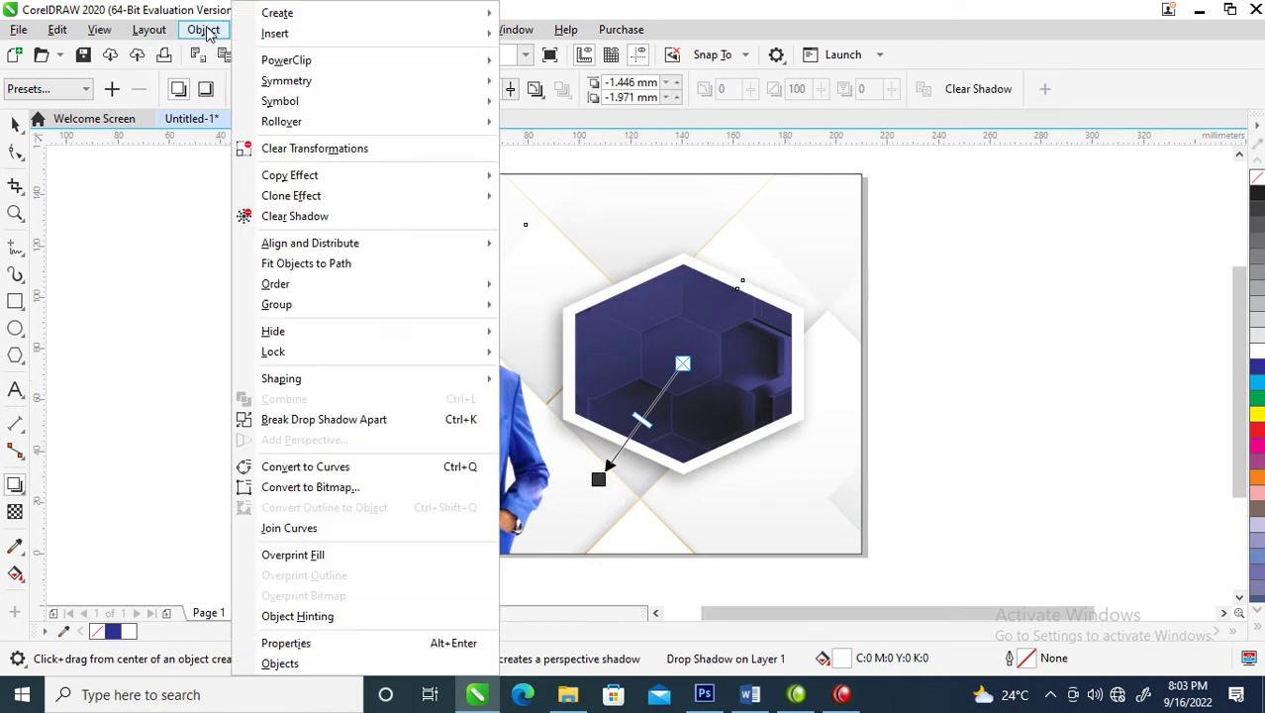
{"action": "left_click", "coordinate": [300, 416]}
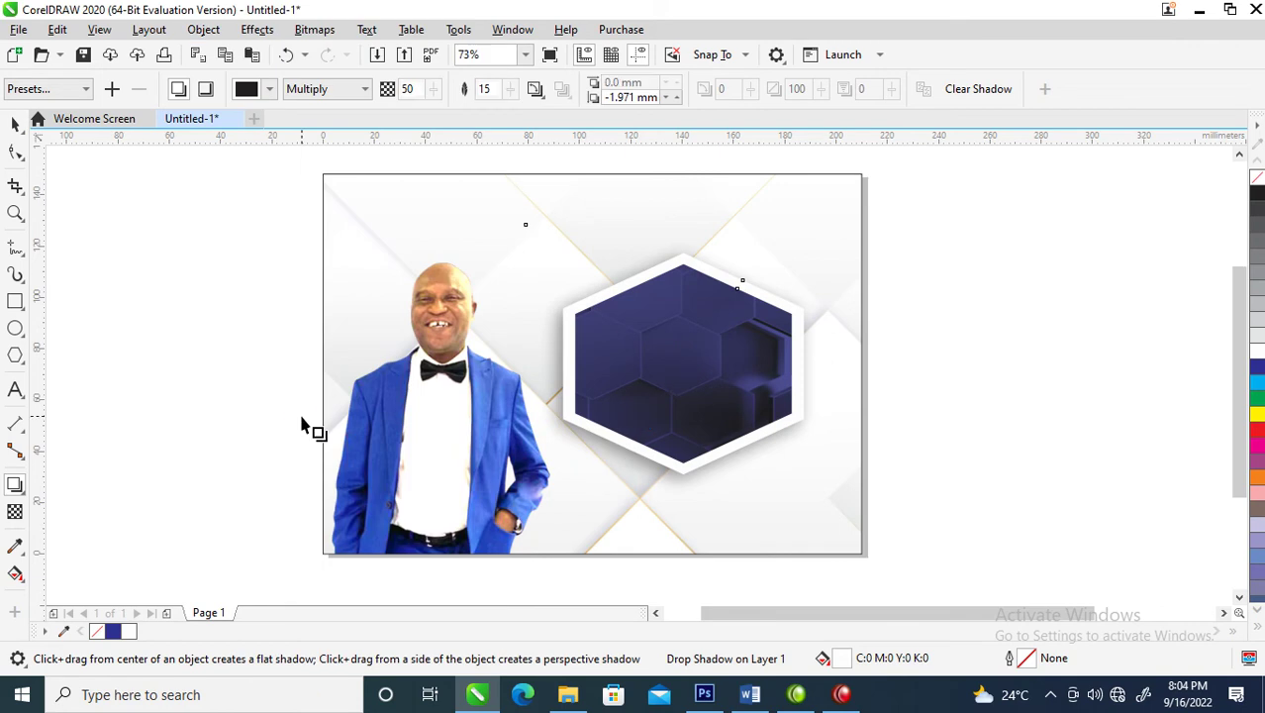
- Move the event details text close beside the page, next to its lower half
{"action": "scroll", "coordinate": [510, 328], "scroll_direction": "down", "scroll_amount": 1}
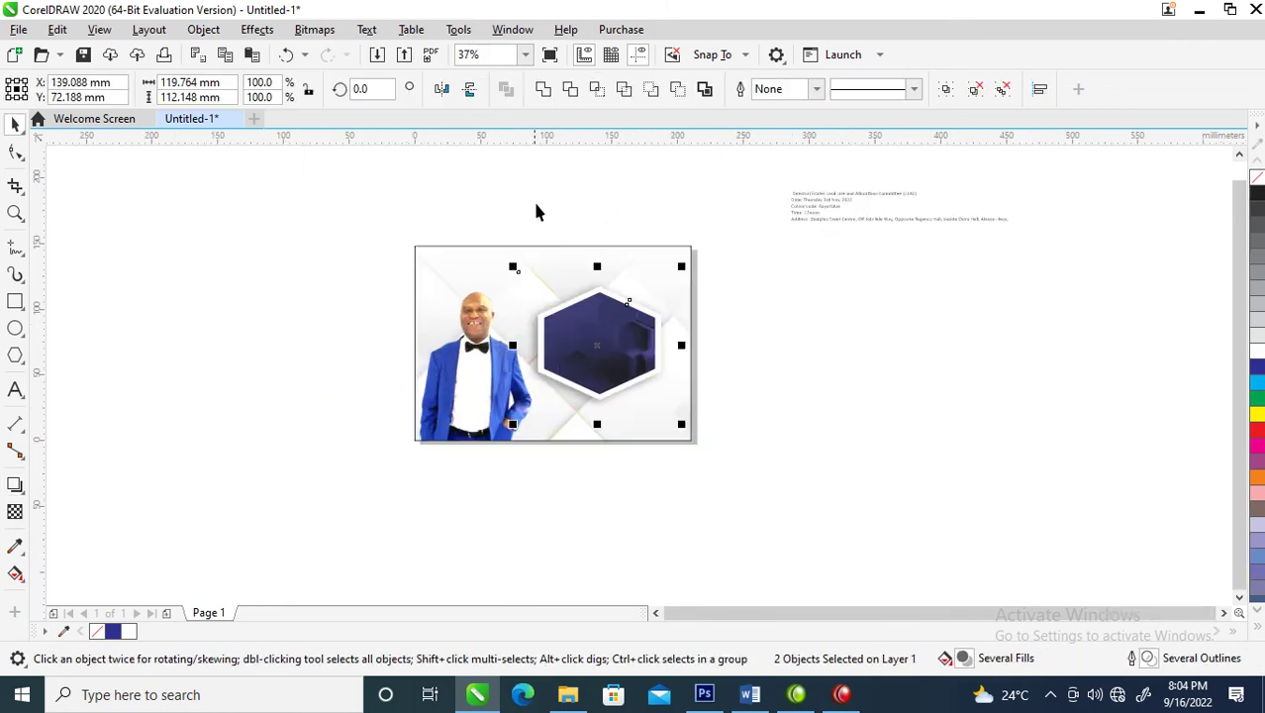
{"action": "left_click_drag", "start_coordinate": [834, 202], "coordinate": [748, 373]}
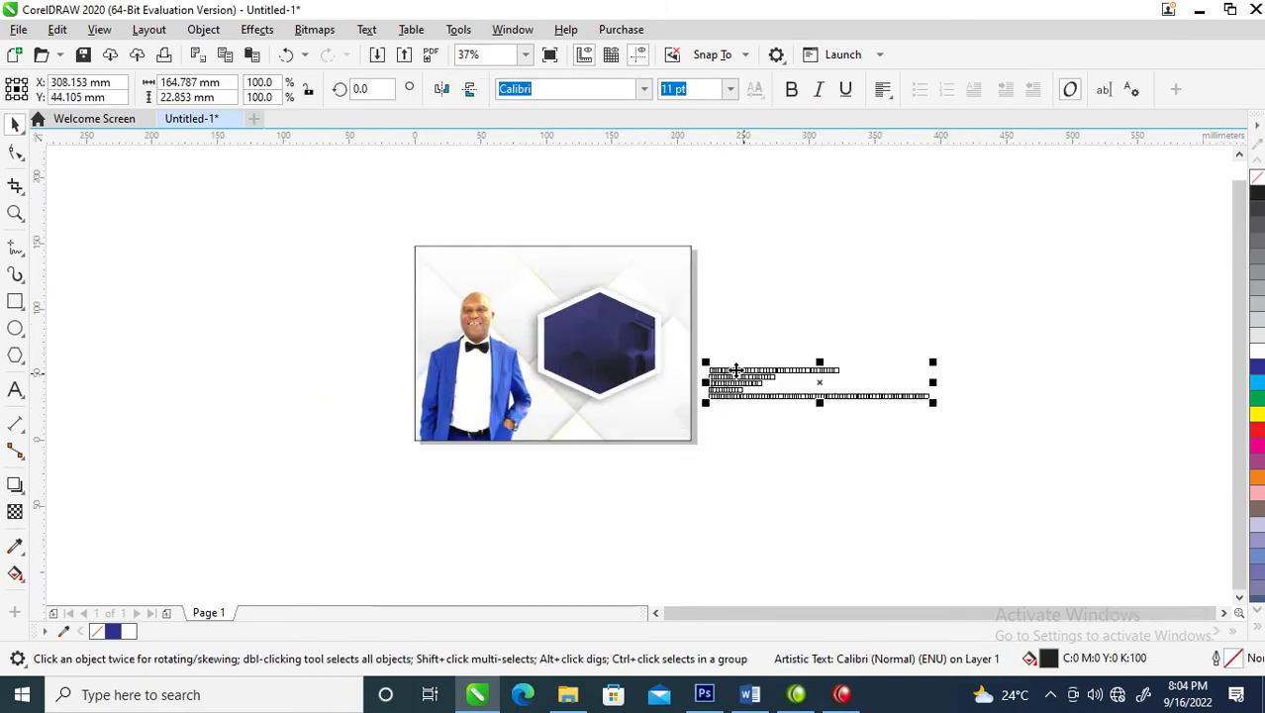
{"action": "left_click_drag", "start_coordinate": [352, 253], "coordinate": [935, 453]}
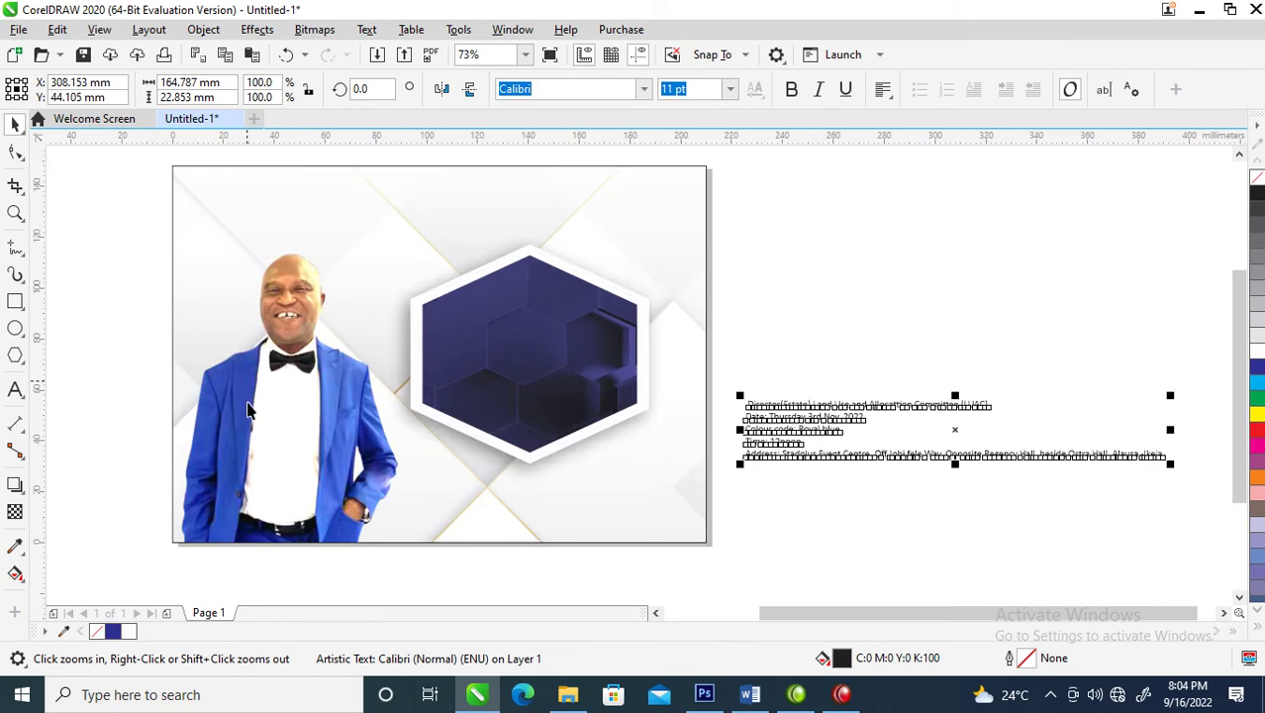
- Enlarge the clipped portrait to about 129 by 199 mm and reposition it on the page's left half
{"action": "key", "text": "space"}
{"action": "left_click", "coordinate": [306, 344]}
{"action": "left_click_drag", "start_coordinate": [406, 250], "coordinate": [543, 172]}
{"action": "left_click_drag", "start_coordinate": [272, 368], "coordinate": [295, 406]}
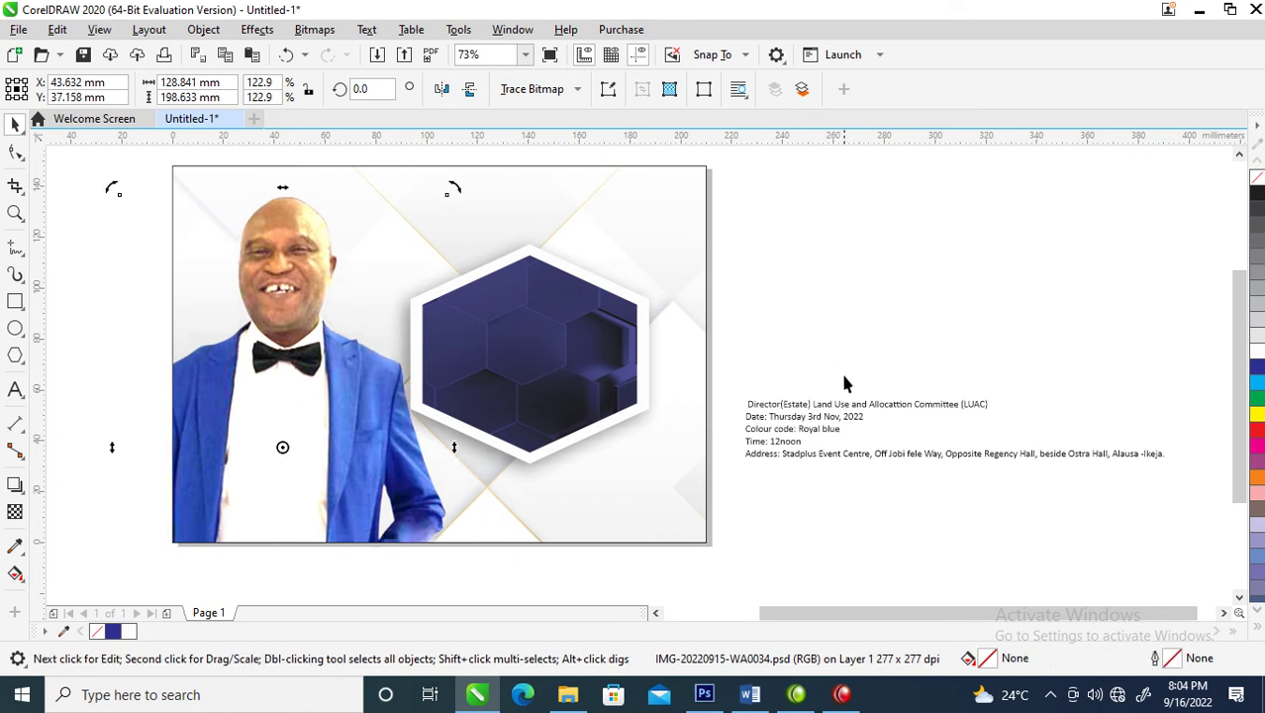
- Place a copy of the event details text on the page above the hexagon
{"action": "left_click", "coordinate": [849, 410]}
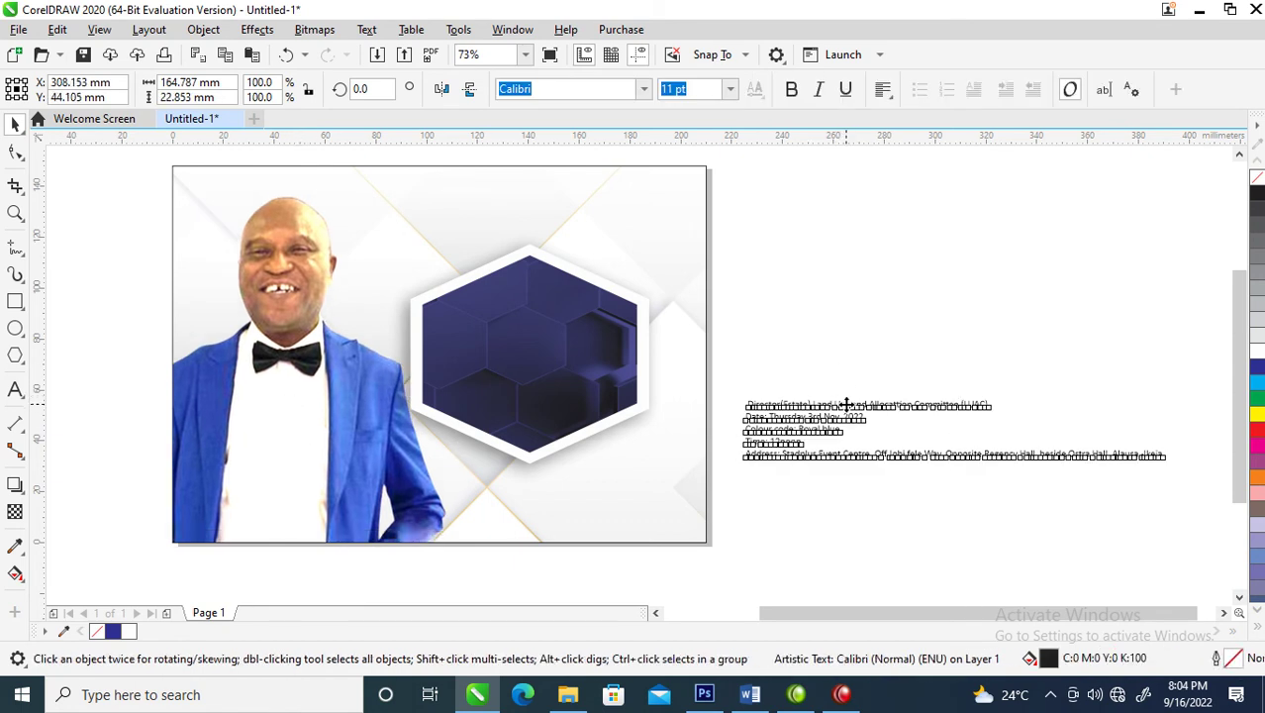
{"action": "left_click_drag", "start_coordinate": [848, 406], "coordinate": [499, 194]}
{"action": "right_click", "coordinate": [500, 194]}
{"action": "left_click", "coordinate": [261, 162]}
- Replace the copied text with "Lets Celebrate" and enlarge it to about 21.6 pt just above the hexagon
{"action": "key", "text": "z"}
{"action": "left_click_drag", "start_coordinate": [178, 159], "coordinate": [904, 387]}
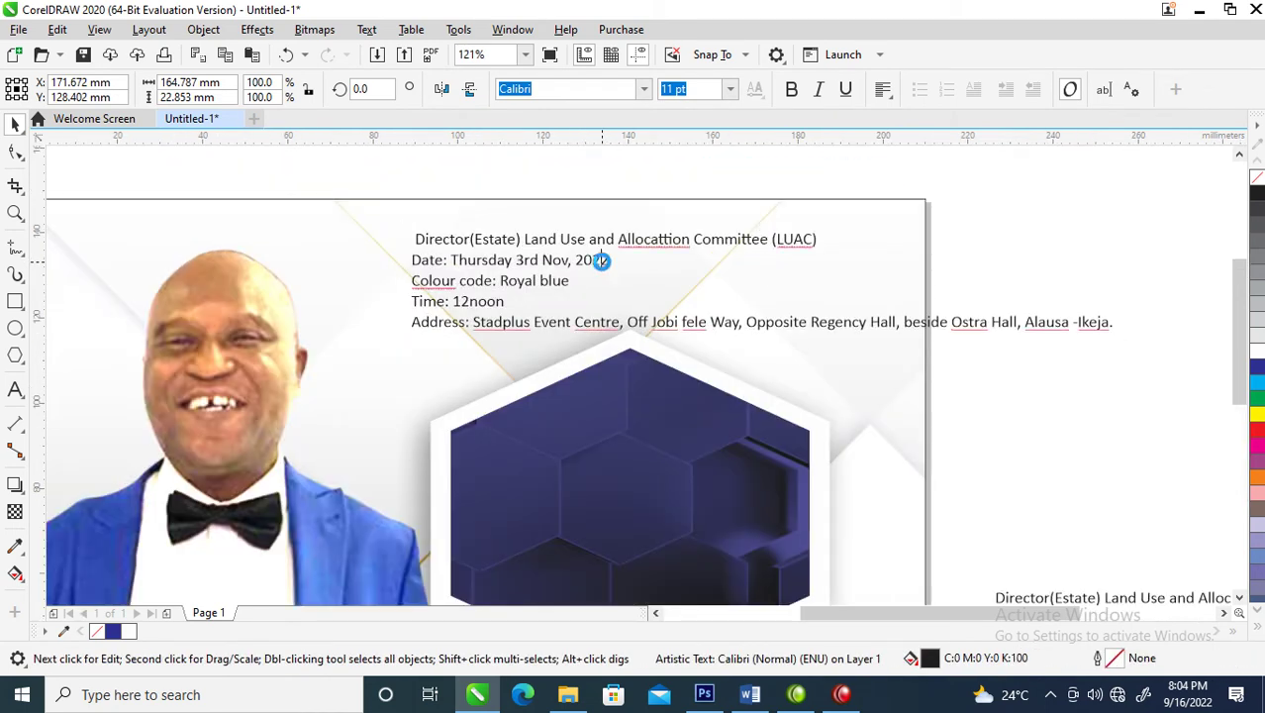
{"action": "double_click", "coordinate": [597, 262]}
{"action": "key", "text": "ctrl+a"}
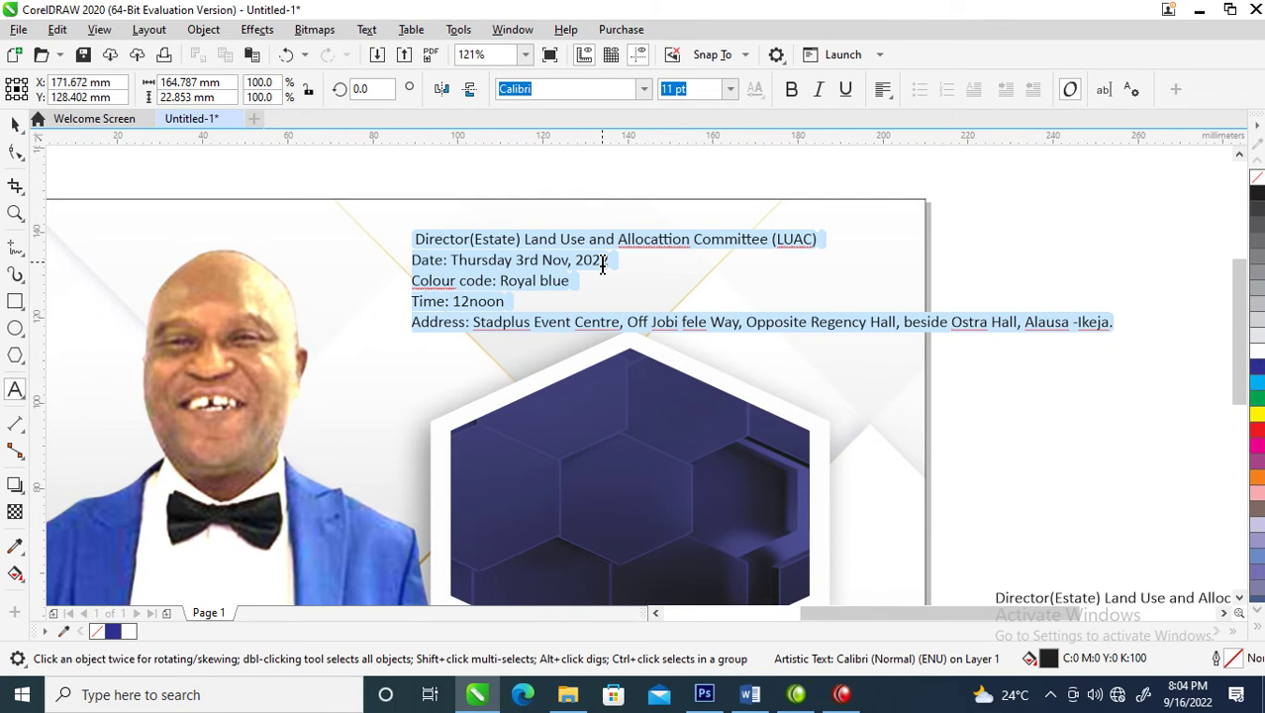
{"action": "type", "text": "Lets"}
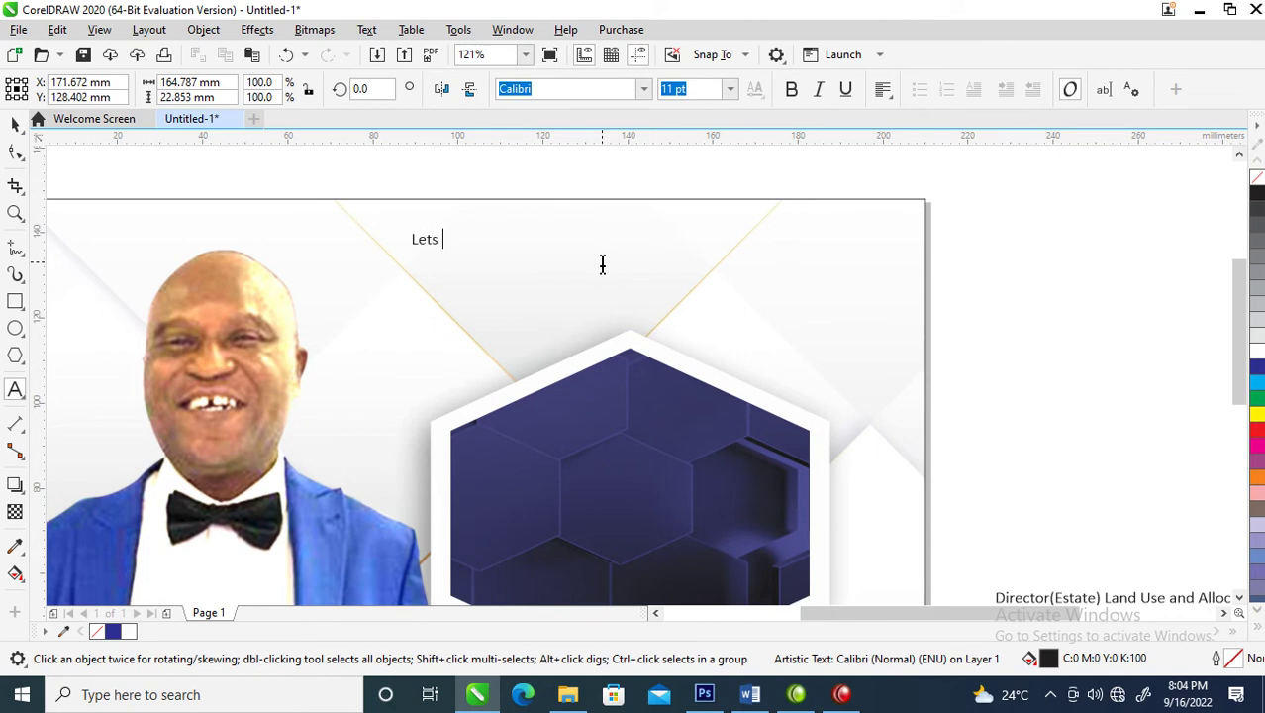
{"action": "type", "text": " Celebrate"}
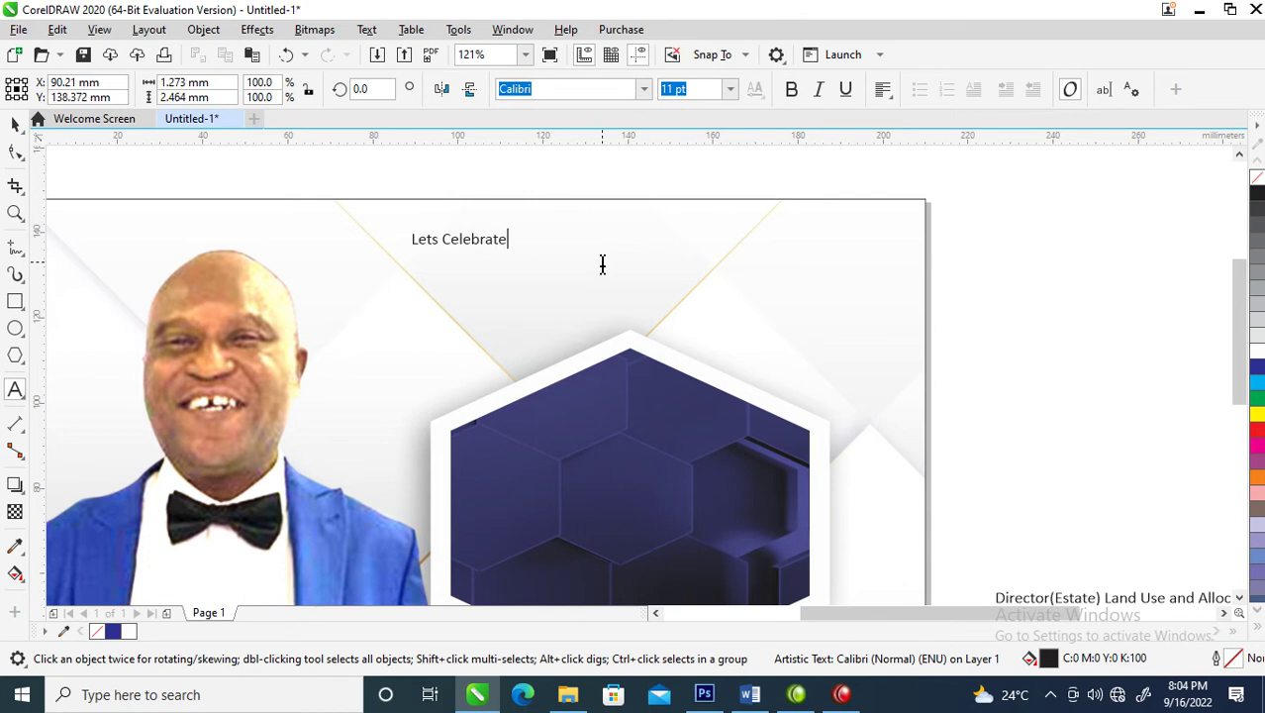
{"action": "key", "text": "ctrl+space"}
{"action": "left_click_drag", "start_coordinate": [510, 247], "coordinate": [718, 267]}
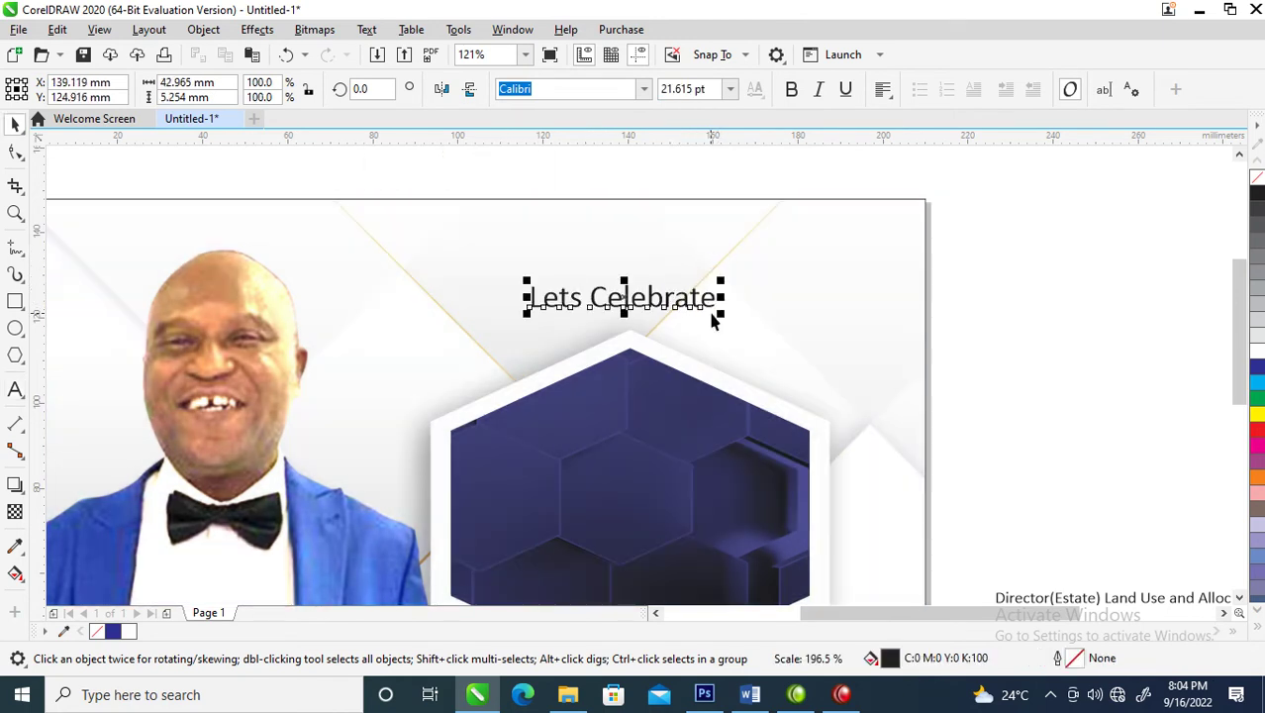
- Try the "Lets Celebrate" headline in Trajan Pro and FuturaTEE
{"action": "left_click", "coordinate": [644, 89]}
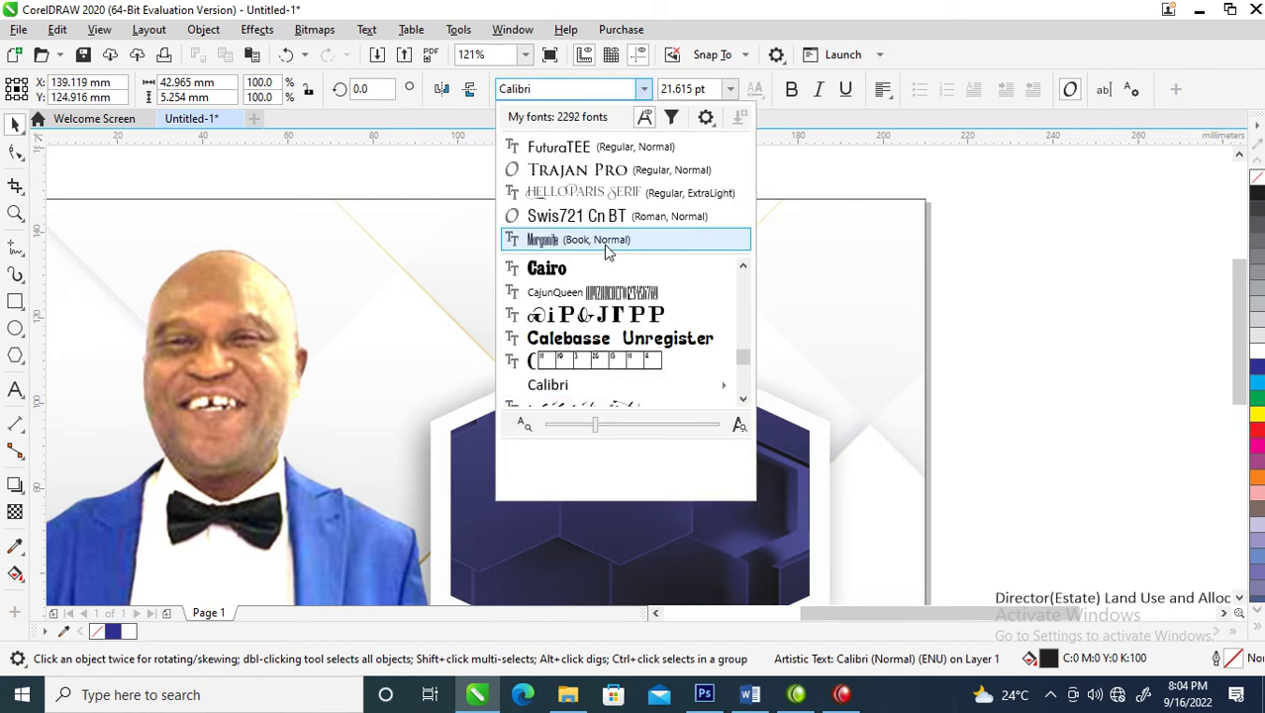
{"action": "left_click", "coordinate": [579, 170]}
{"action": "left_click", "coordinate": [643, 89]}
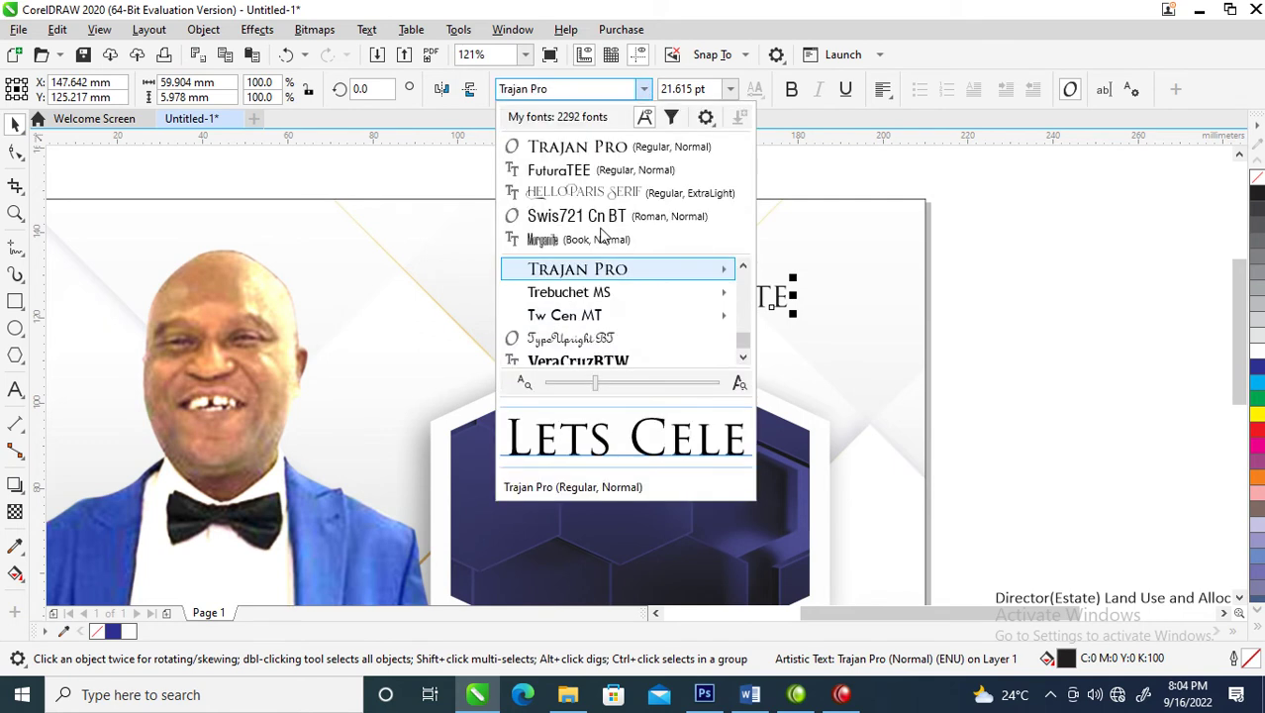
{"action": "left_click", "coordinate": [560, 169]}
- Set the "Lets Celebrate" headline in Hello Paris Serif with a black hairline outline, enlarged to about 30.7 pt
{"action": "left_click", "coordinate": [643, 89]}
{"action": "left_click", "coordinate": [596, 186]}
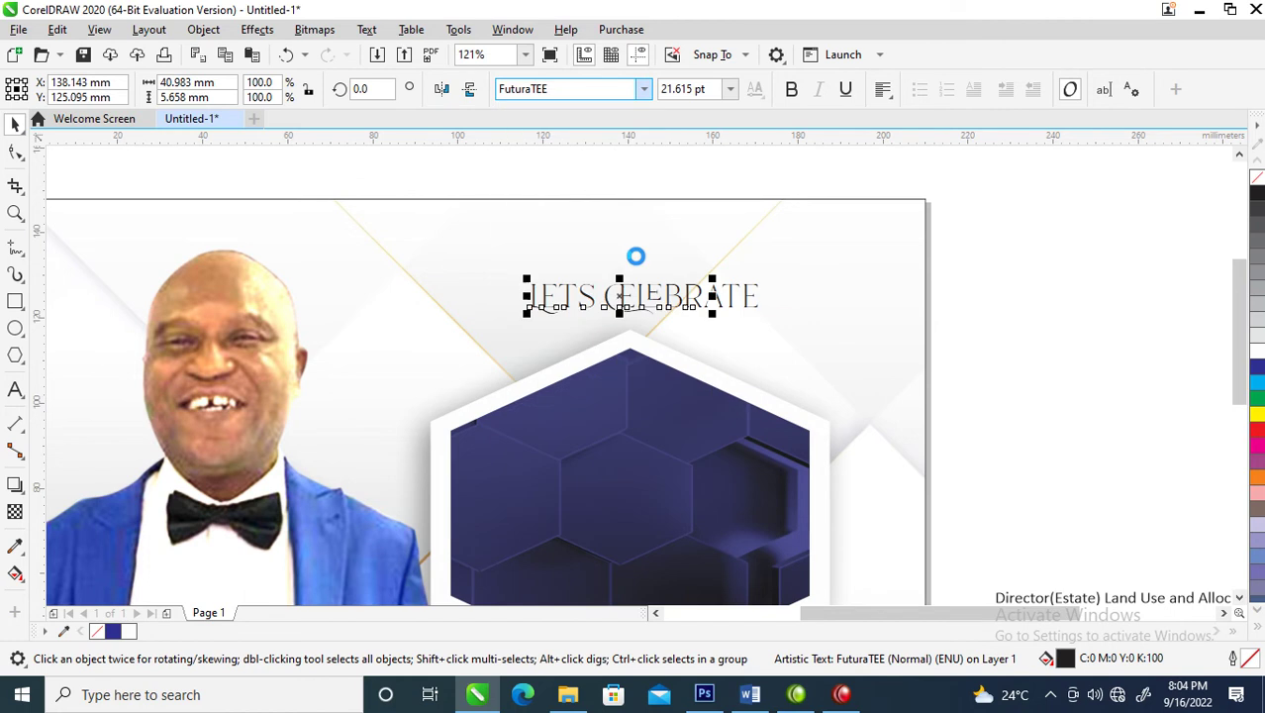
{"action": "left_click_drag", "start_coordinate": [767, 270], "coordinate": [813, 243]}
{"action": "scroll", "coordinate": [907, 342], "scroll_direction": "down", "scroll_amount": 2}
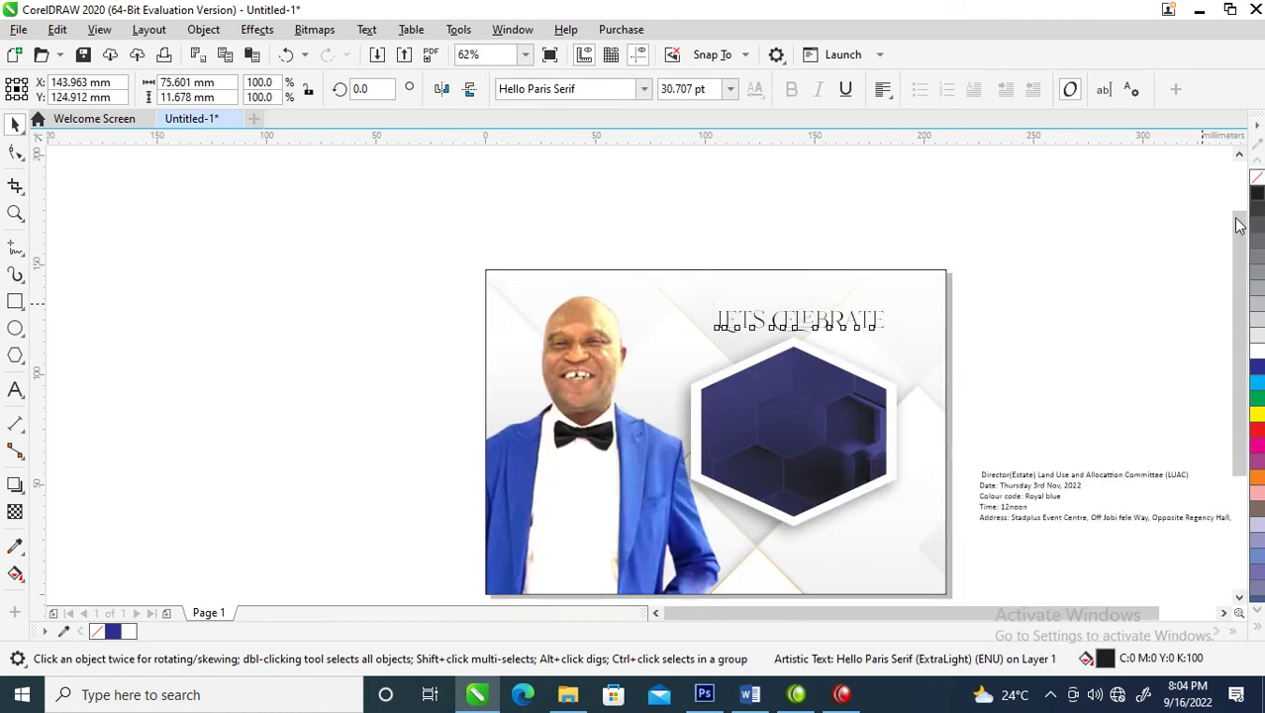
{"action": "key", "text": "F4"}
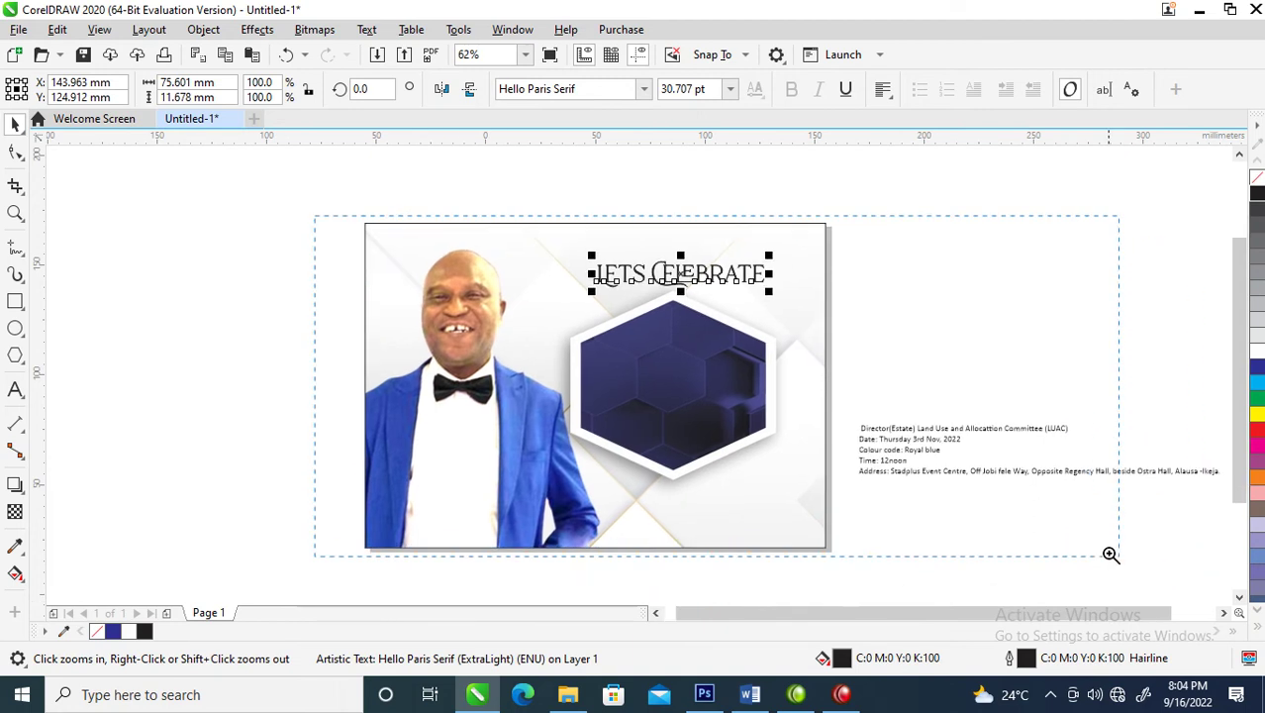
- Set the event details text in FuturaTEE and split it into separate lines
{"action": "left_click", "coordinate": [971, 460]}
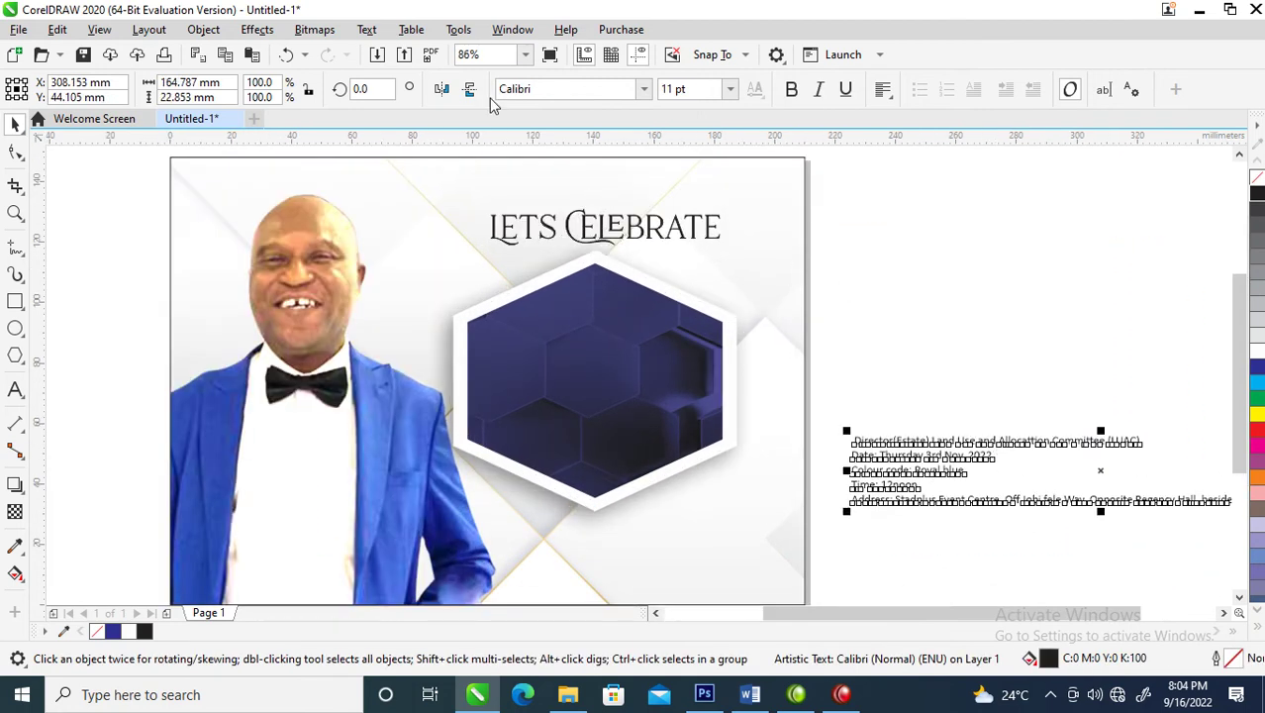
{"action": "left_click", "coordinate": [643, 90]}
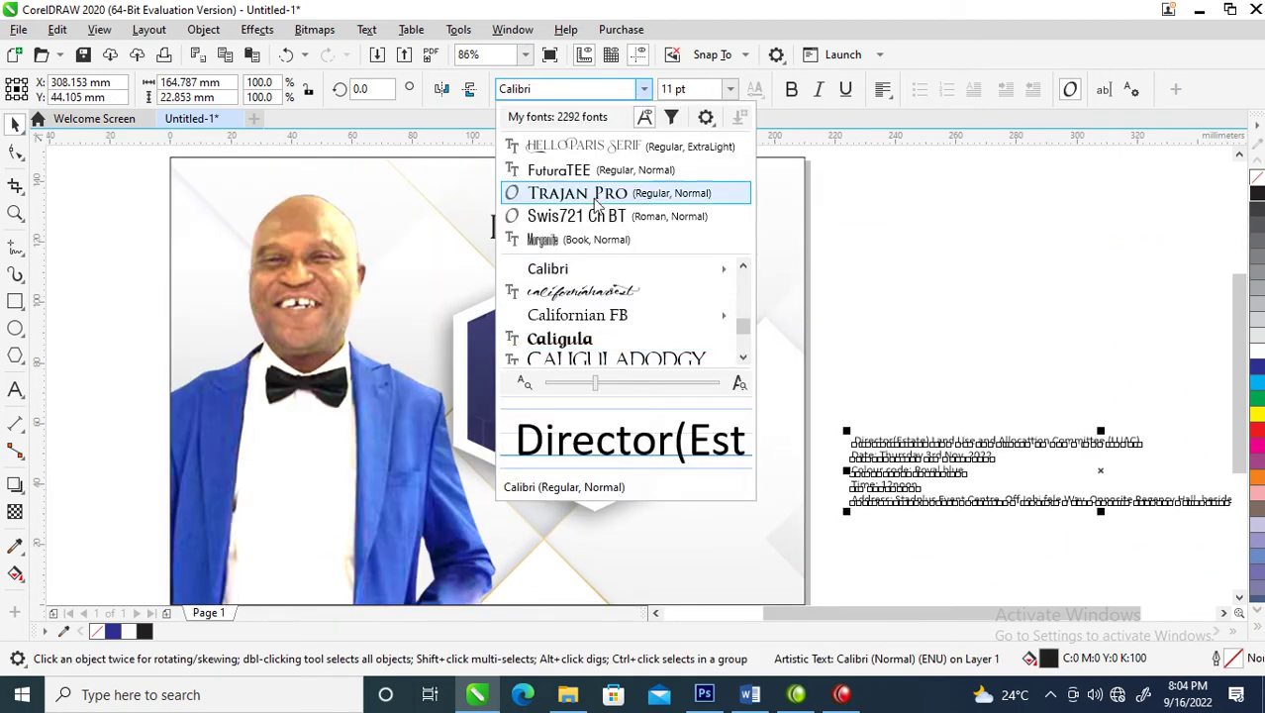
{"action": "left_click", "coordinate": [587, 170]}
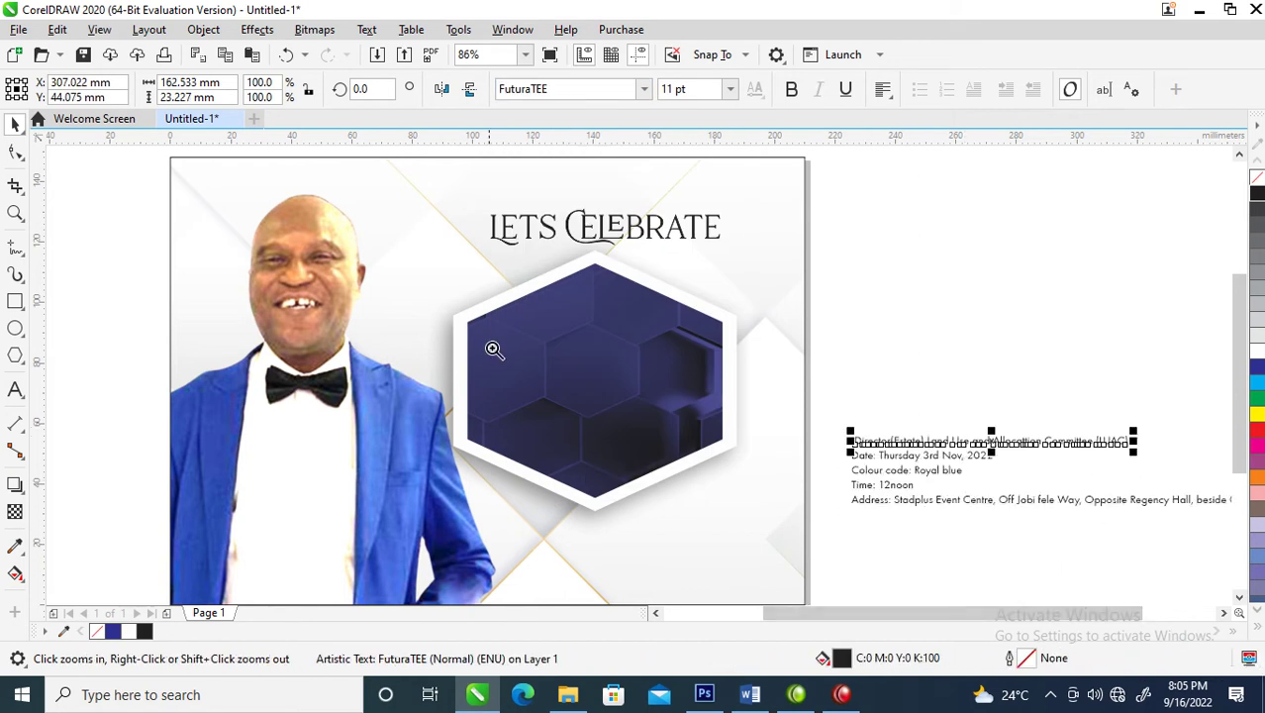
- Place a copy of the Director line on the hexagon and replace its text with "Mr." and the celebrant's surname
{"action": "left_click_drag", "start_coordinate": [429, 295], "coordinate": [1089, 530]}
{"action": "left_click_drag", "start_coordinate": [1004, 428], "coordinate": [400, 280]}
{"action": "key", "text": "F8"}
{"action": "key", "text": "ctrl+a"}
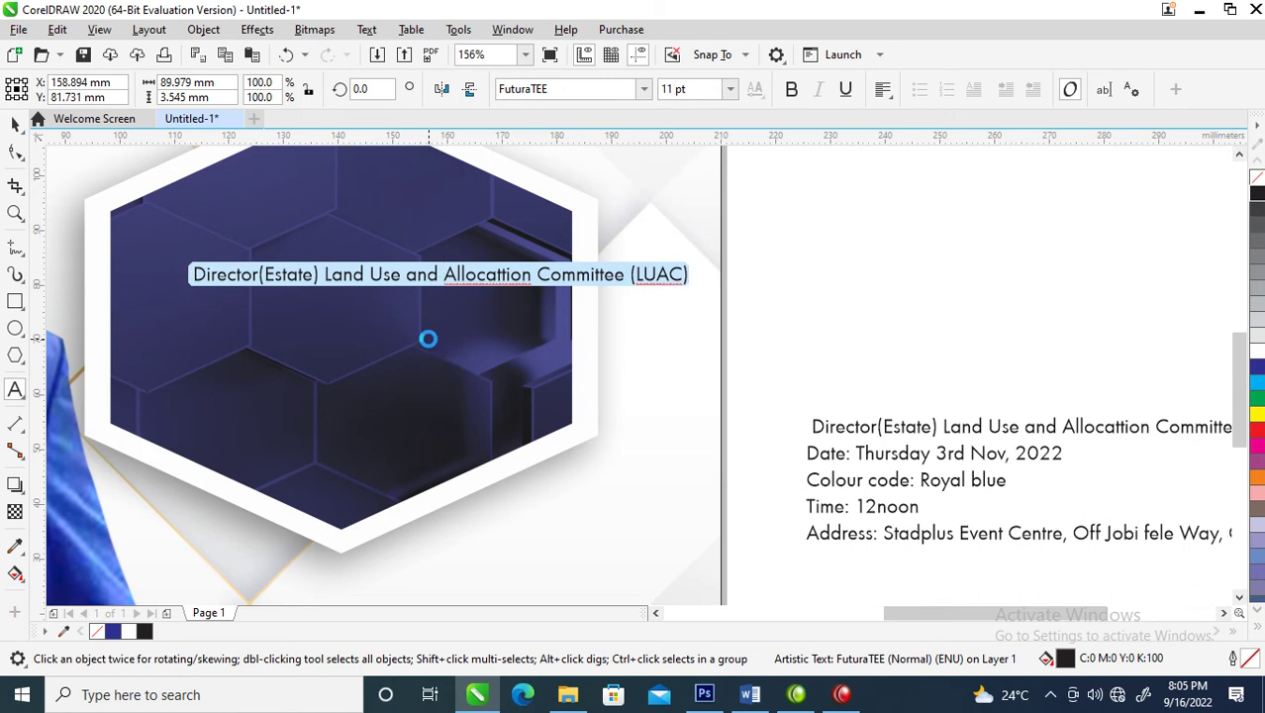
{"action": "type", "text": "Mr. Ar"}
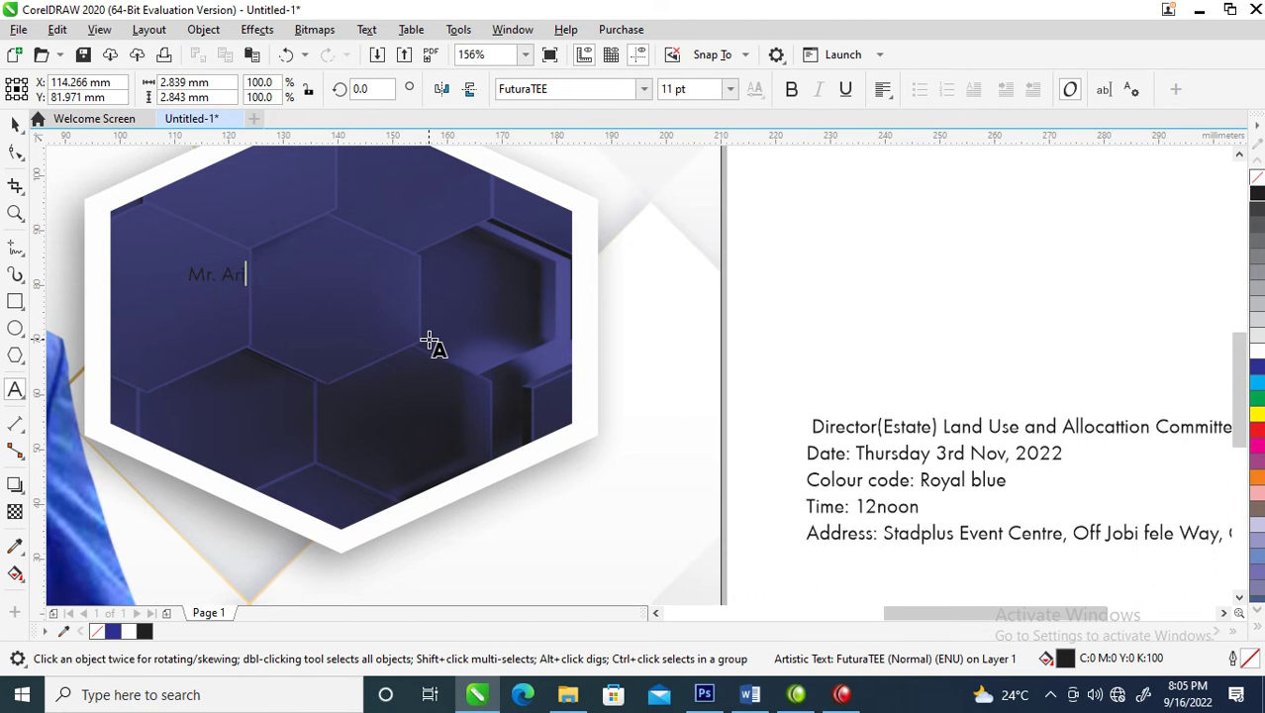
{"action": "type", "text": "ibisa"}
{"action": "key", "text": "ctrl+space"}
- Enlarge the celebrant's name on the hexagon to about 34.5 pt, complete the surname's spelling and fill the text white
{"action": "left_click", "coordinate": [292, 262]}
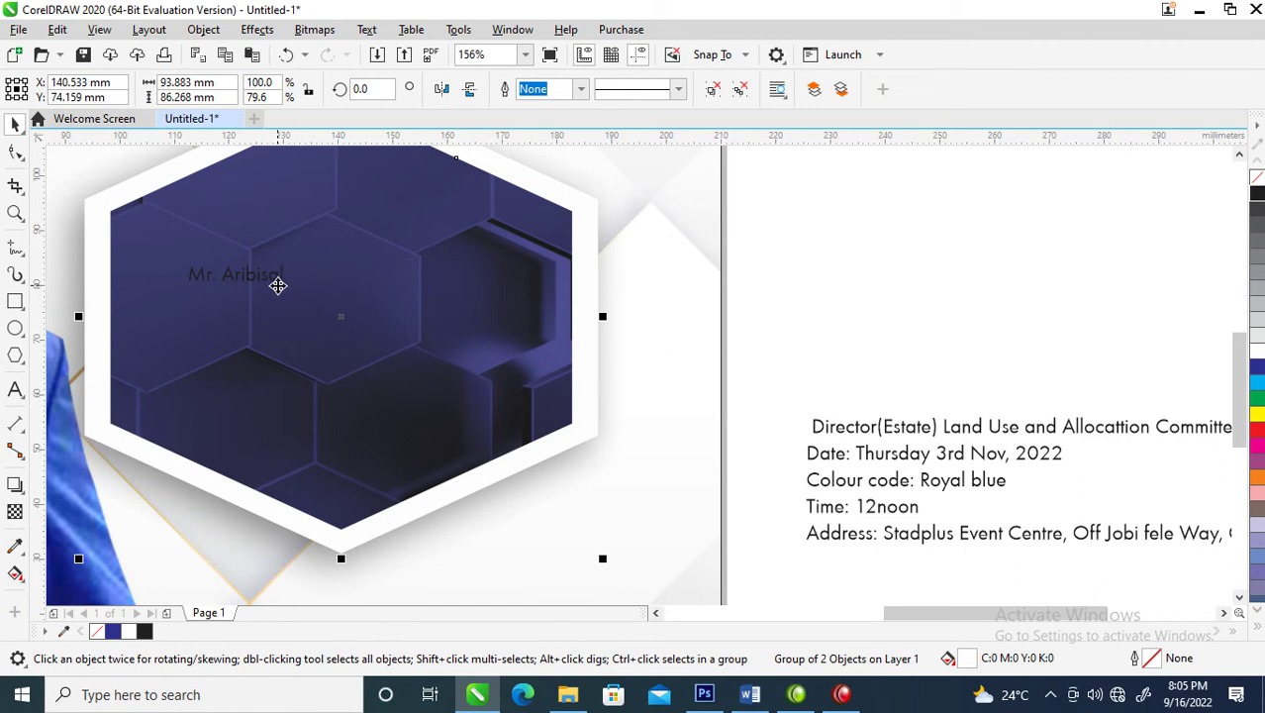
{"action": "left_click", "coordinate": [297, 282]}
{"action": "left_click_drag", "start_coordinate": [292, 262], "coordinate": [491, 175]}
{"action": "key", "text": "F8"}
{"action": "type", "text": "la"}
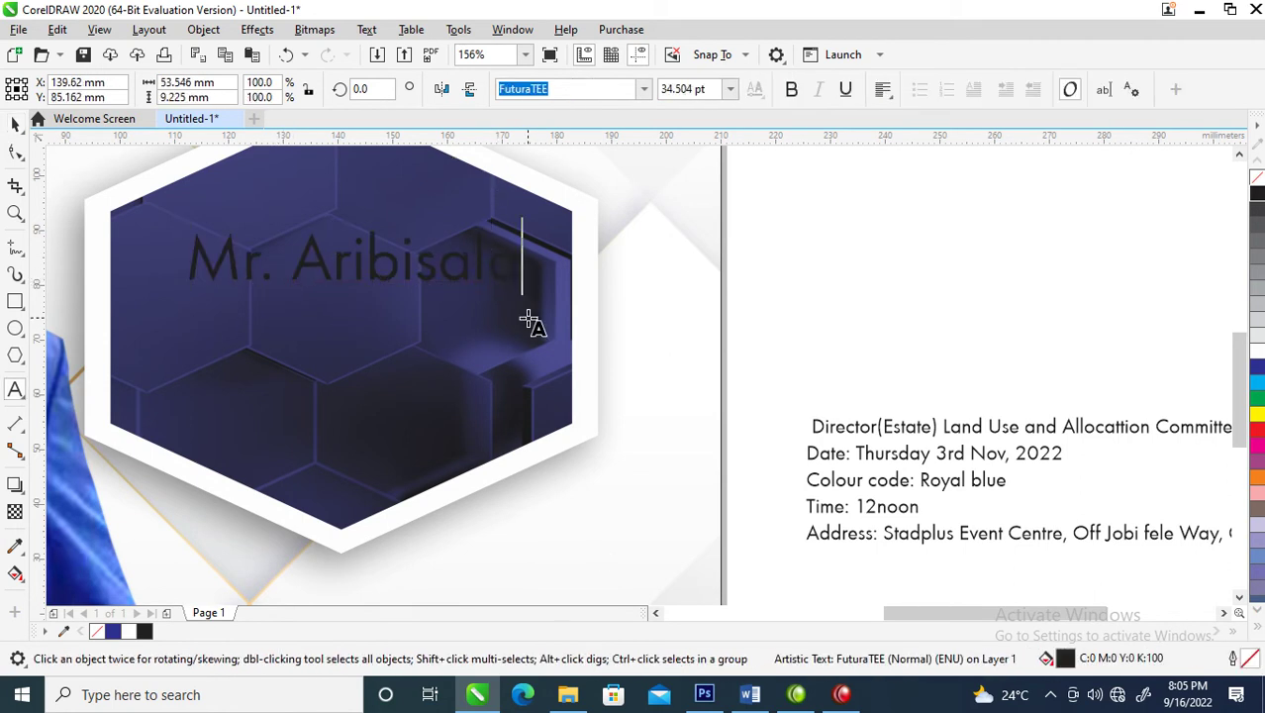
{"action": "key", "text": "ctrl+space"}
{"action": "left_click", "coordinate": [1257, 350]}
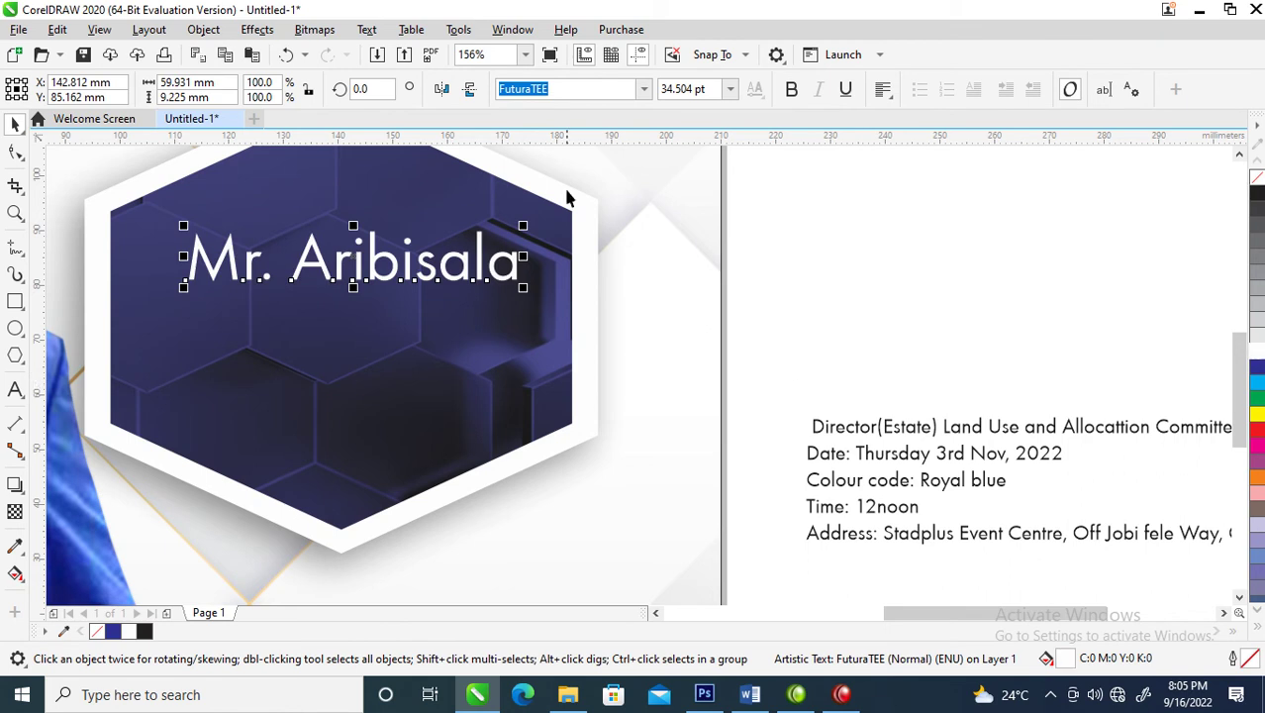
- Try the celebrant's name in Hello Paris Serif and Swis721 Cn BT
{"action": "left_click", "coordinate": [647, 89]}
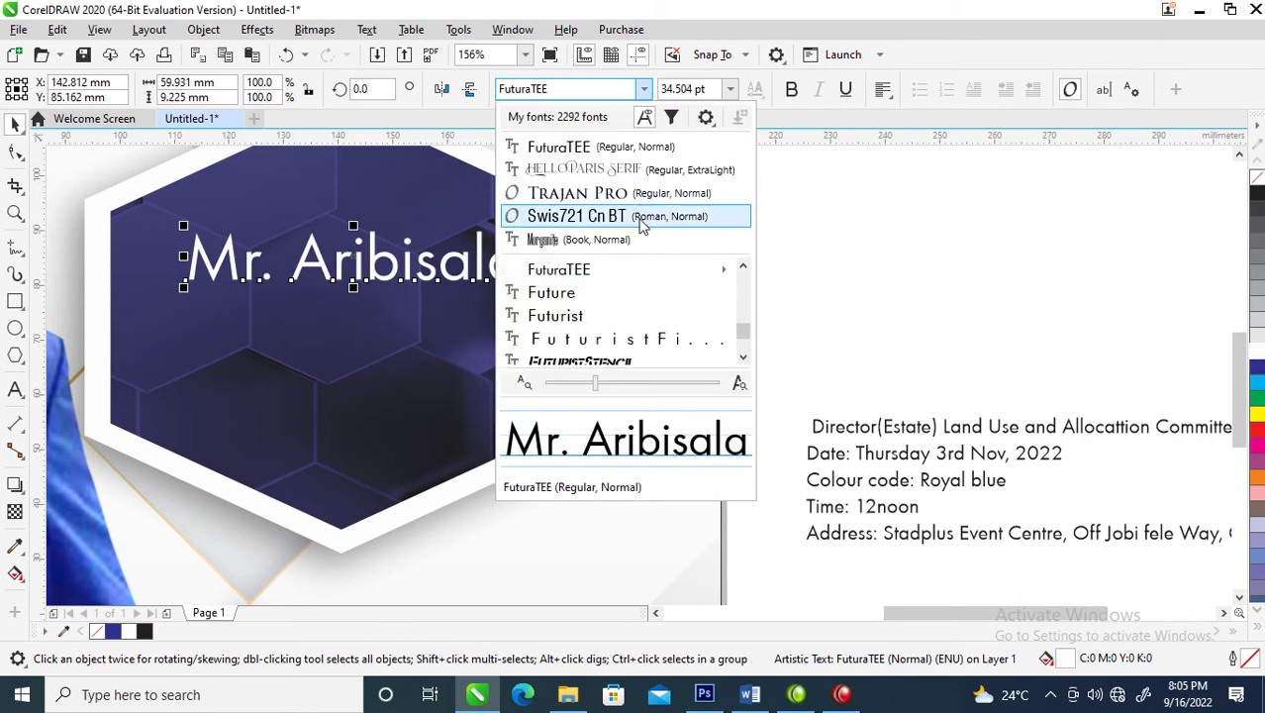
{"action": "left_click", "coordinate": [639, 170]}
{"action": "left_click", "coordinate": [641, 93]}
{"action": "left_click", "coordinate": [642, 90]}
{"action": "type", "text": "ed"}
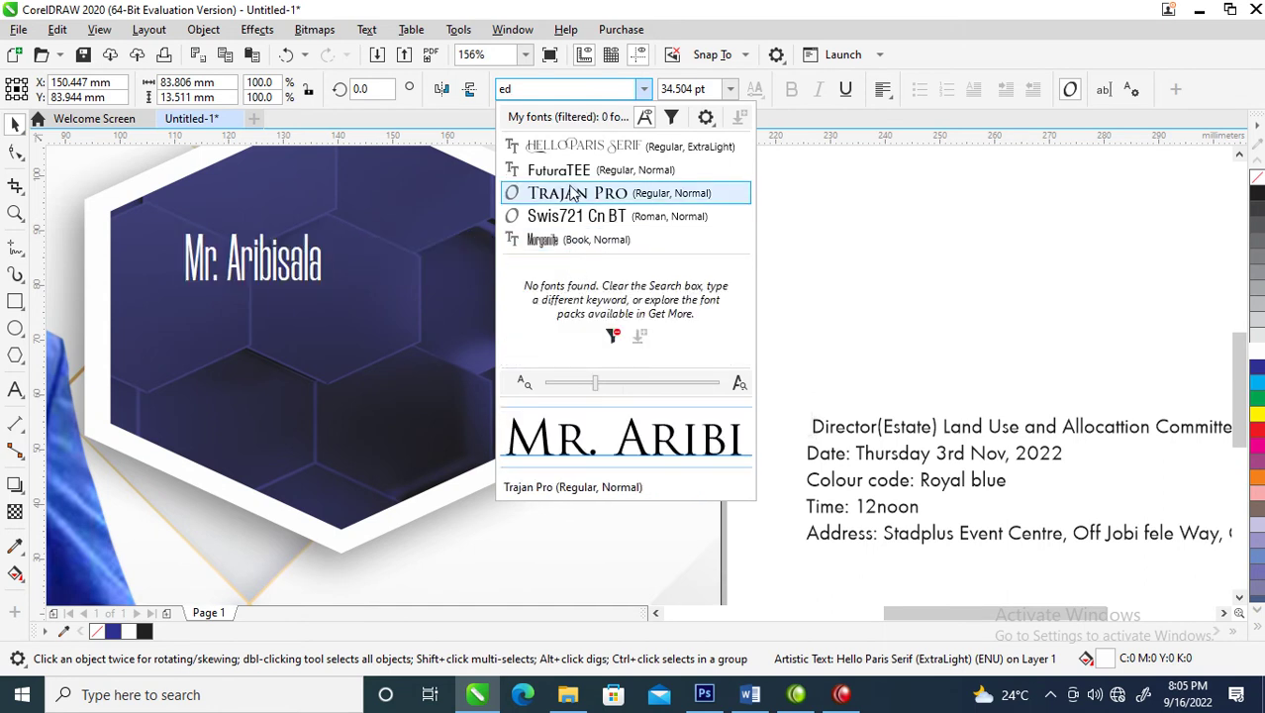
{"action": "left_click", "coordinate": [606, 145]}
{"action": "left_click", "coordinate": [643, 90]}
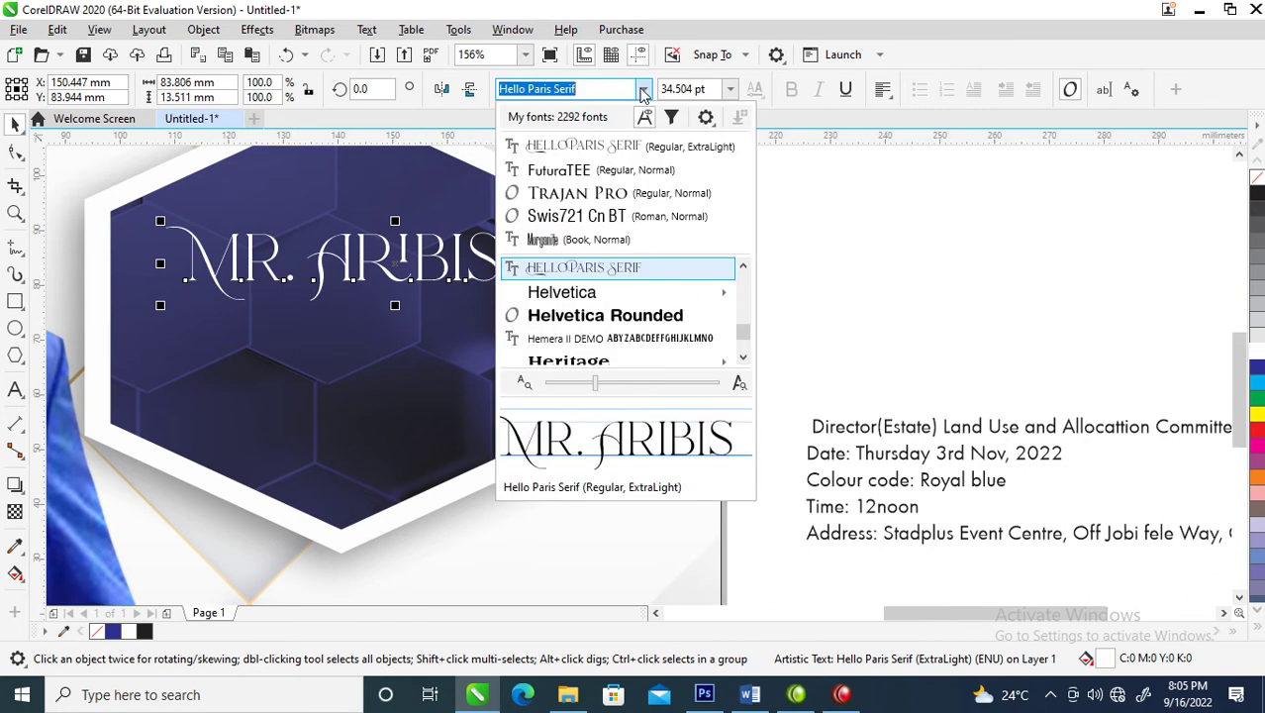
{"action": "type", "text": "e"}
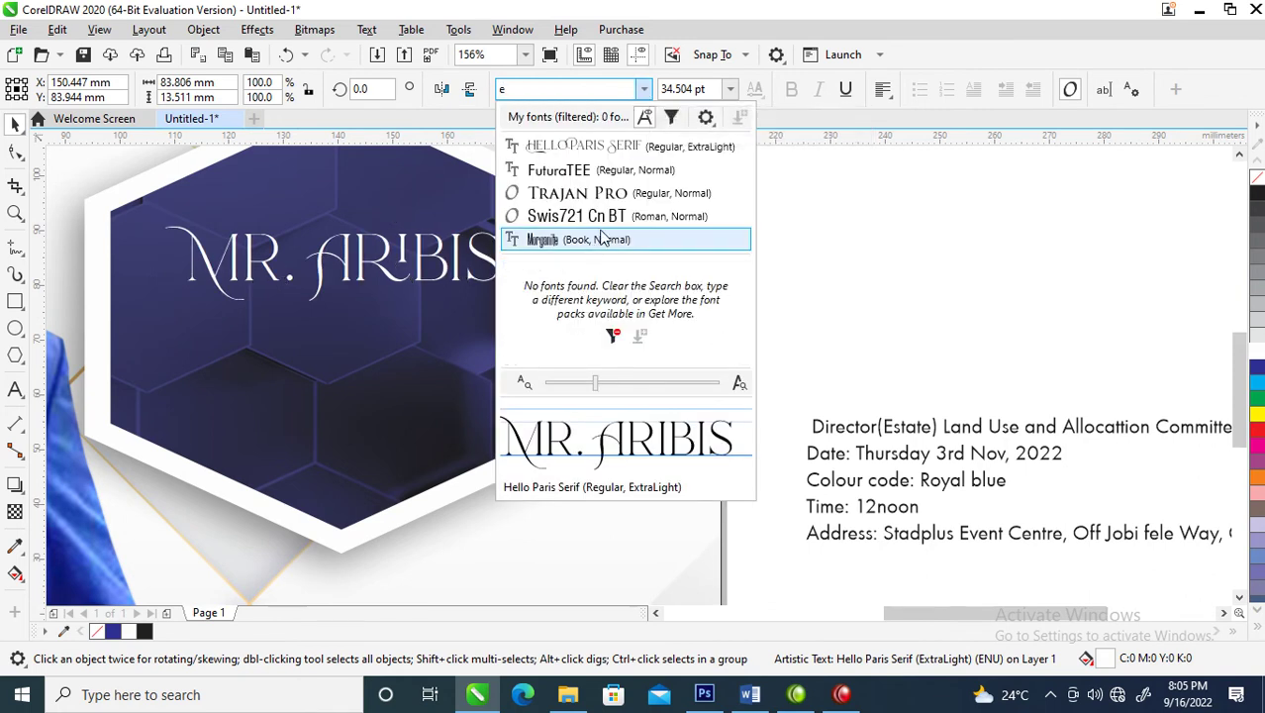
{"action": "left_click", "coordinate": [599, 216]}
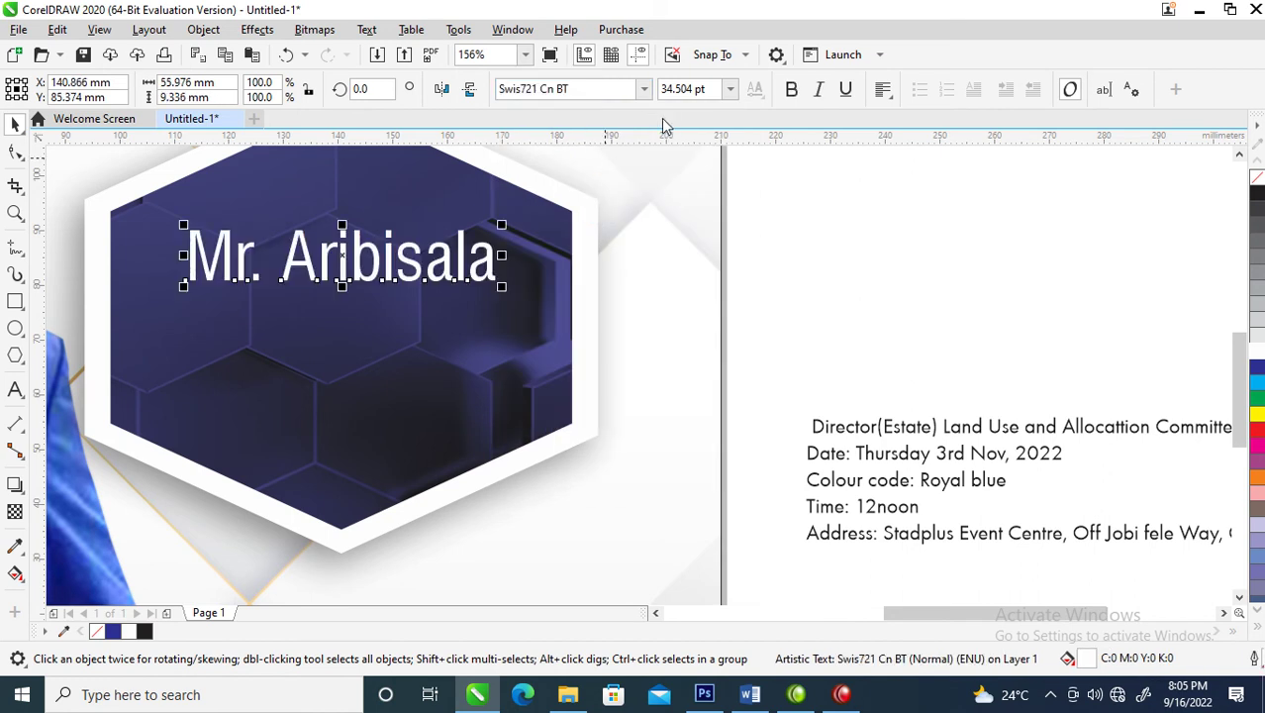
- Set the celebrant's name on the hexagon in Edwardian Script ITC
{"action": "left_click", "coordinate": [644, 90]}
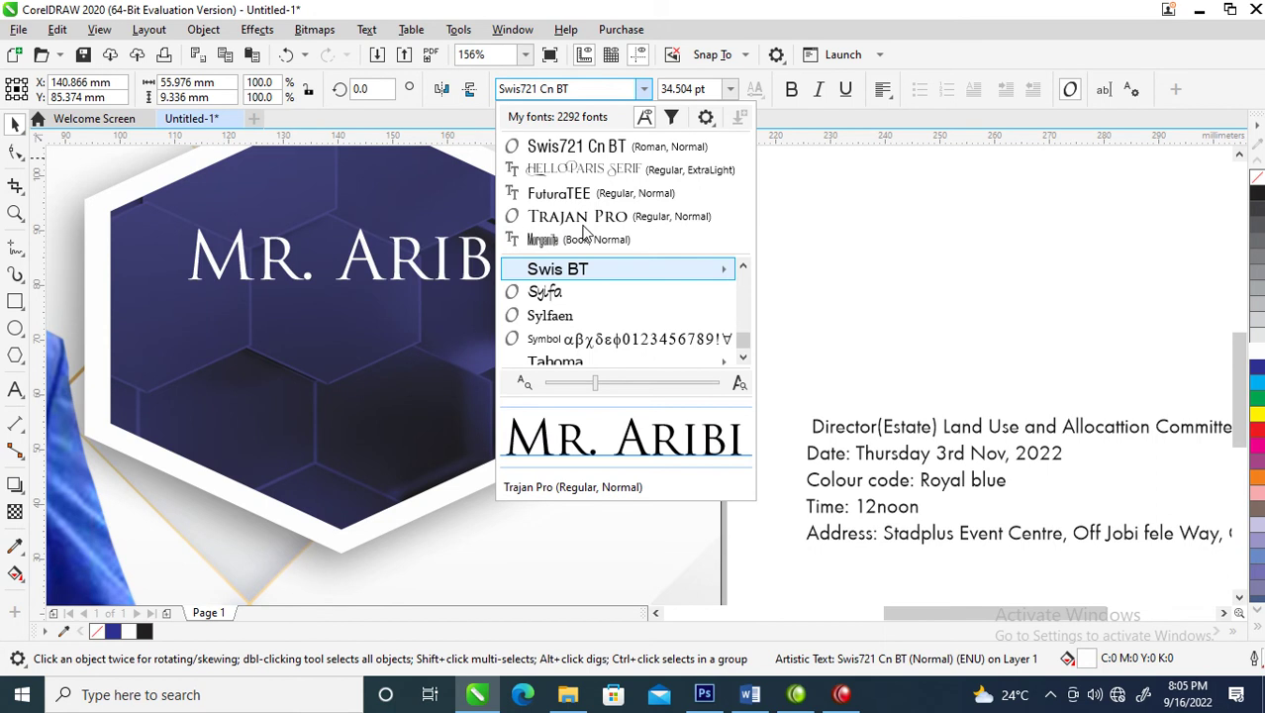
{"action": "scroll", "coordinate": [582, 225], "scroll_direction": "up", "scroll_amount": 10}
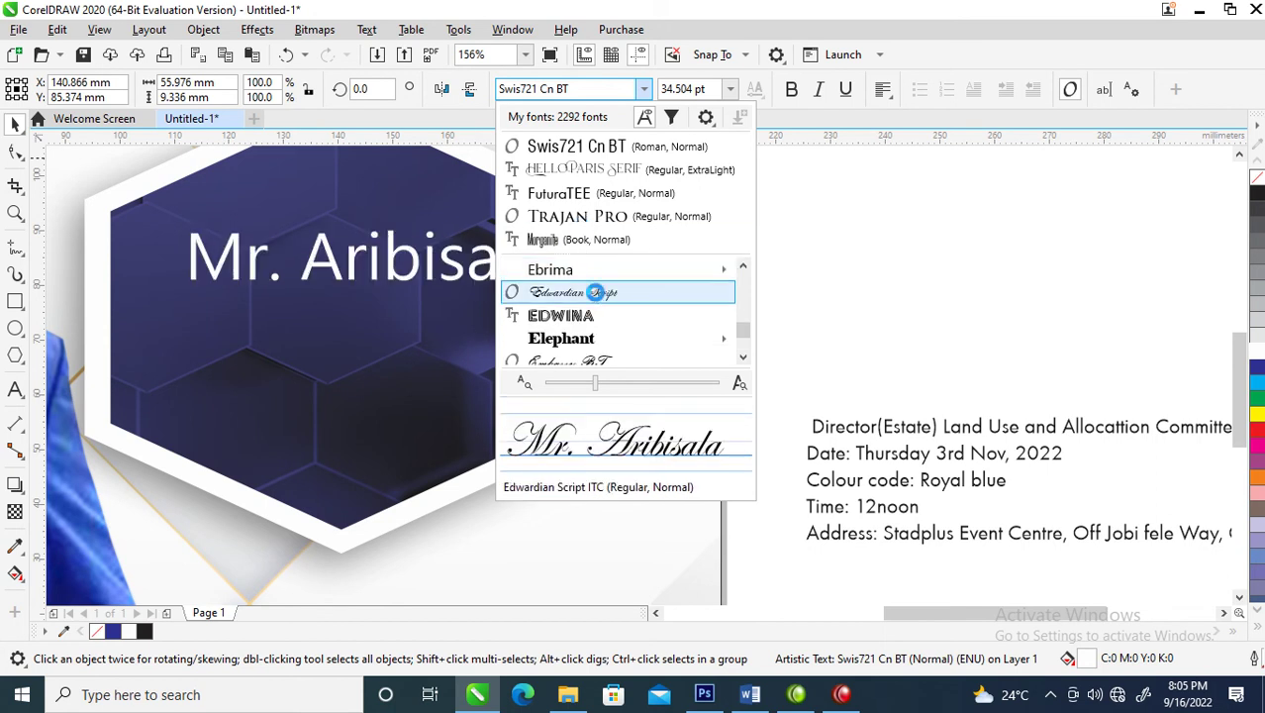
{"action": "left_click", "coordinate": [571, 292]}
- Split the celebrant's name into "Mr." and the surname, and enlarge the surname to about 89.5 pt
{"action": "scroll", "coordinate": [455, 274], "scroll_direction": "down", "scroll_amount": 2}
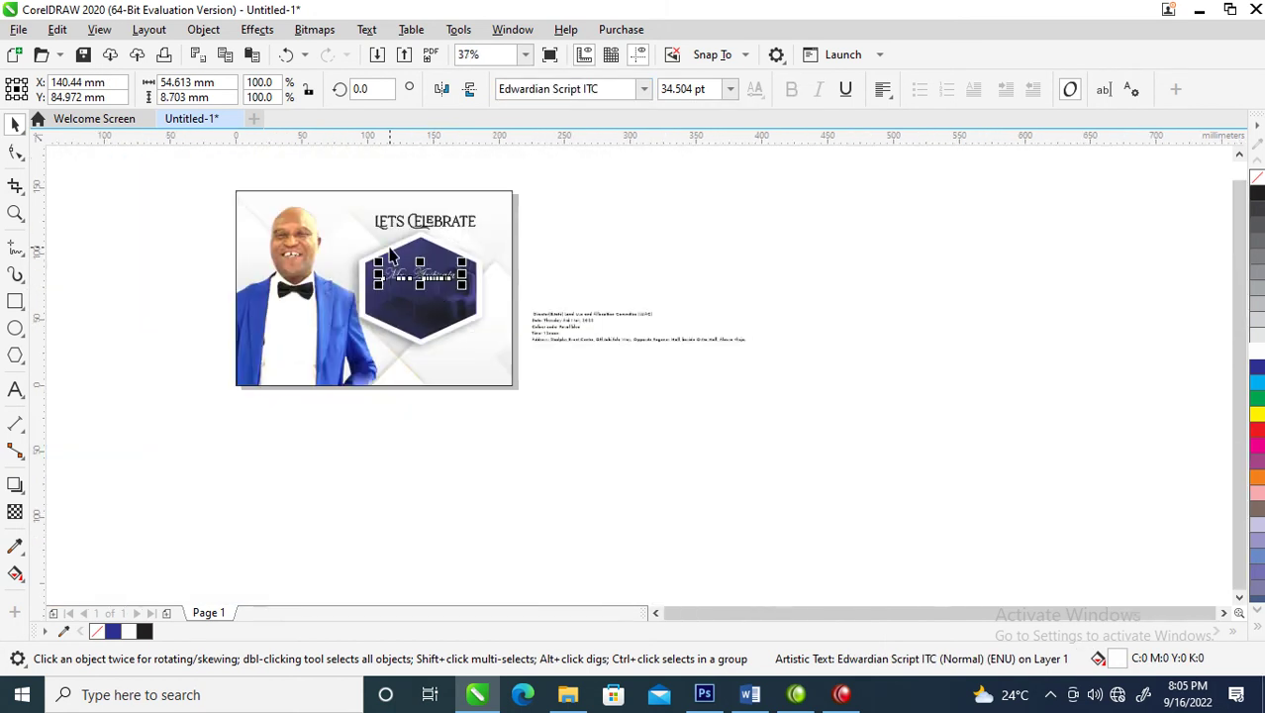
{"action": "key", "text": "z"}
{"action": "left_click_drag", "start_coordinate": [179, 178], "coordinate": [883, 404]}
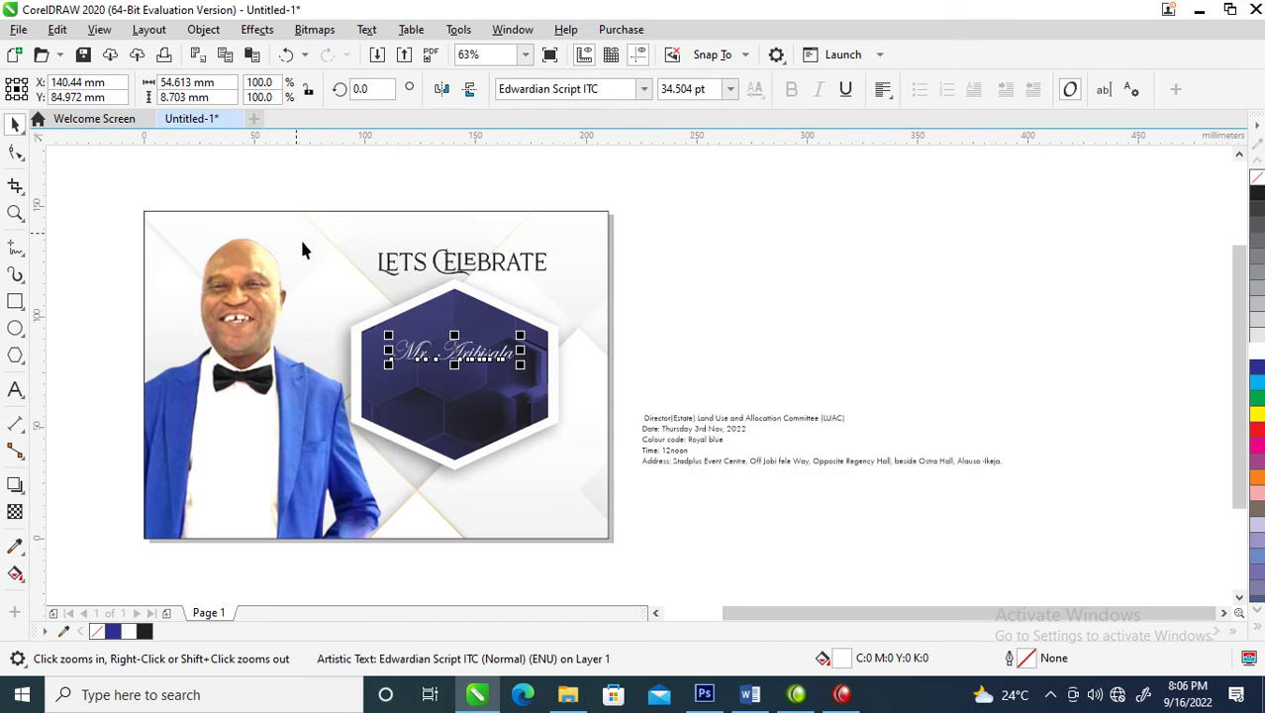
{"action": "left_click_drag", "start_coordinate": [328, 273], "coordinate": [689, 514]}
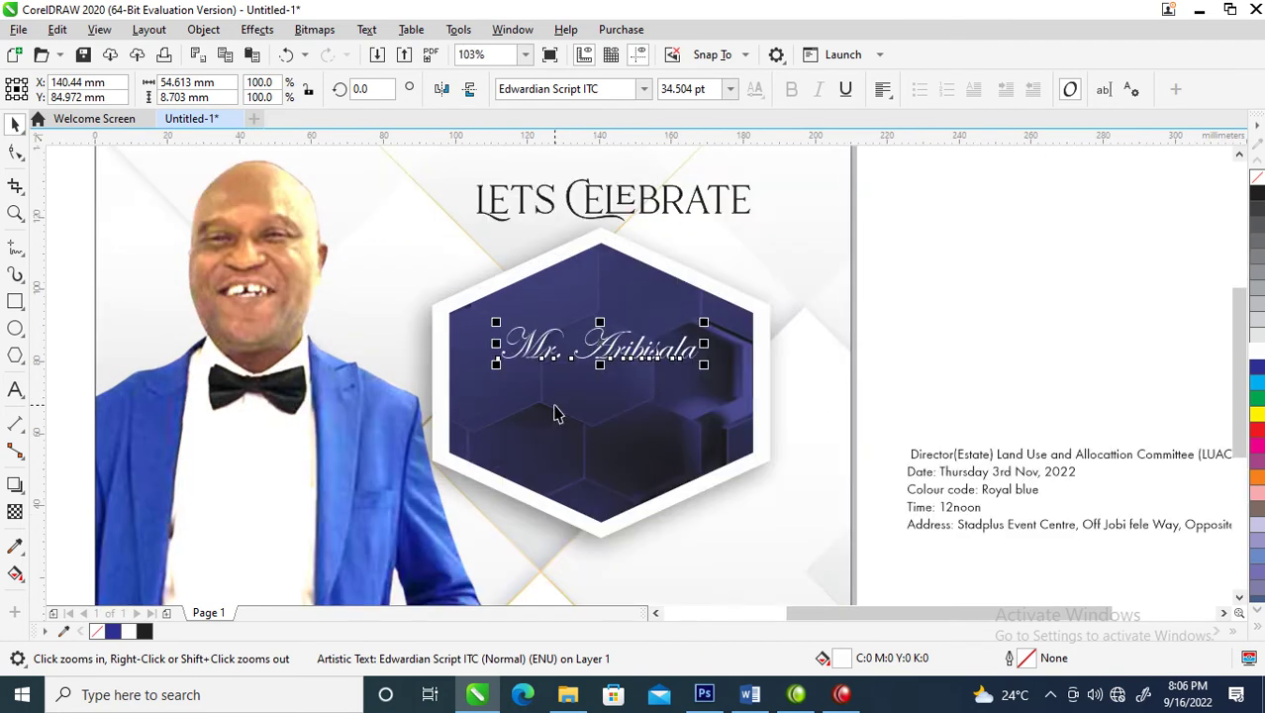
{"action": "key", "text": "space"}
{"action": "left_click_drag", "start_coordinate": [696, 360], "coordinate": [737, 389]}
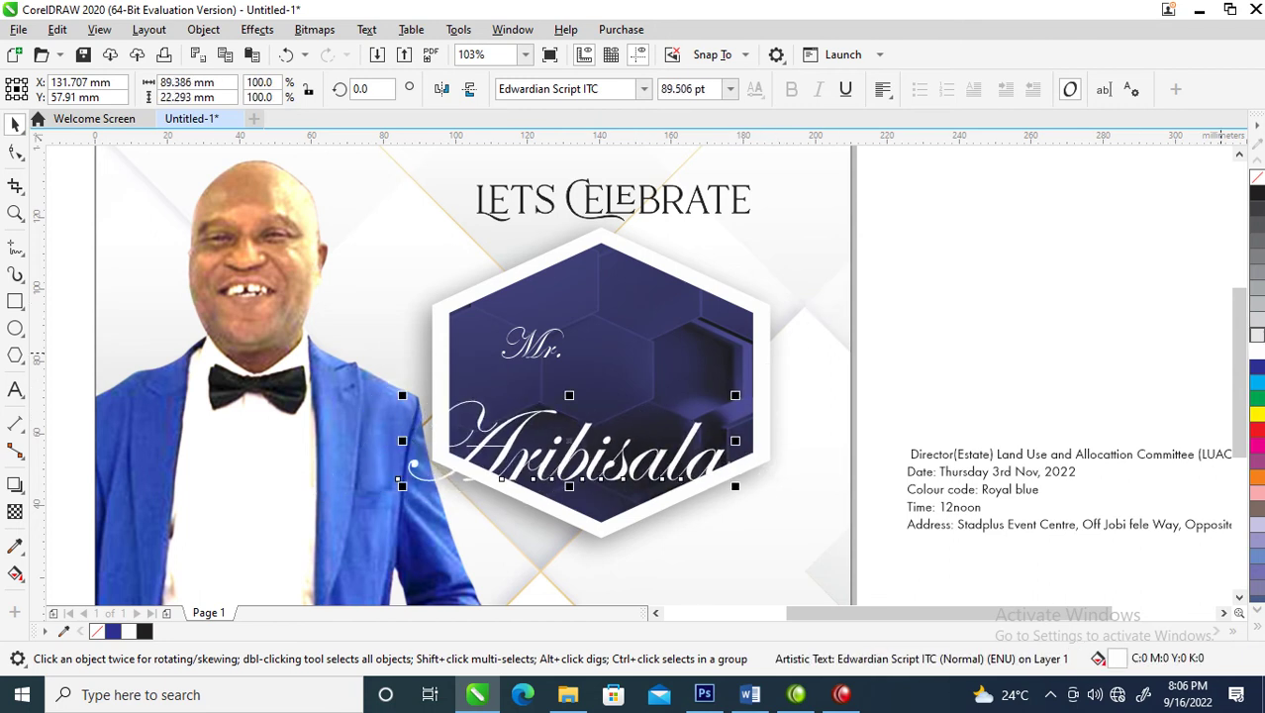
- Fill the surname white, place it across the middle of the hexagon and position "Mr." just above it
{"action": "left_click", "coordinate": [1257, 349]}
{"action": "left_click_drag", "start_coordinate": [673, 454], "coordinate": [696, 390]}
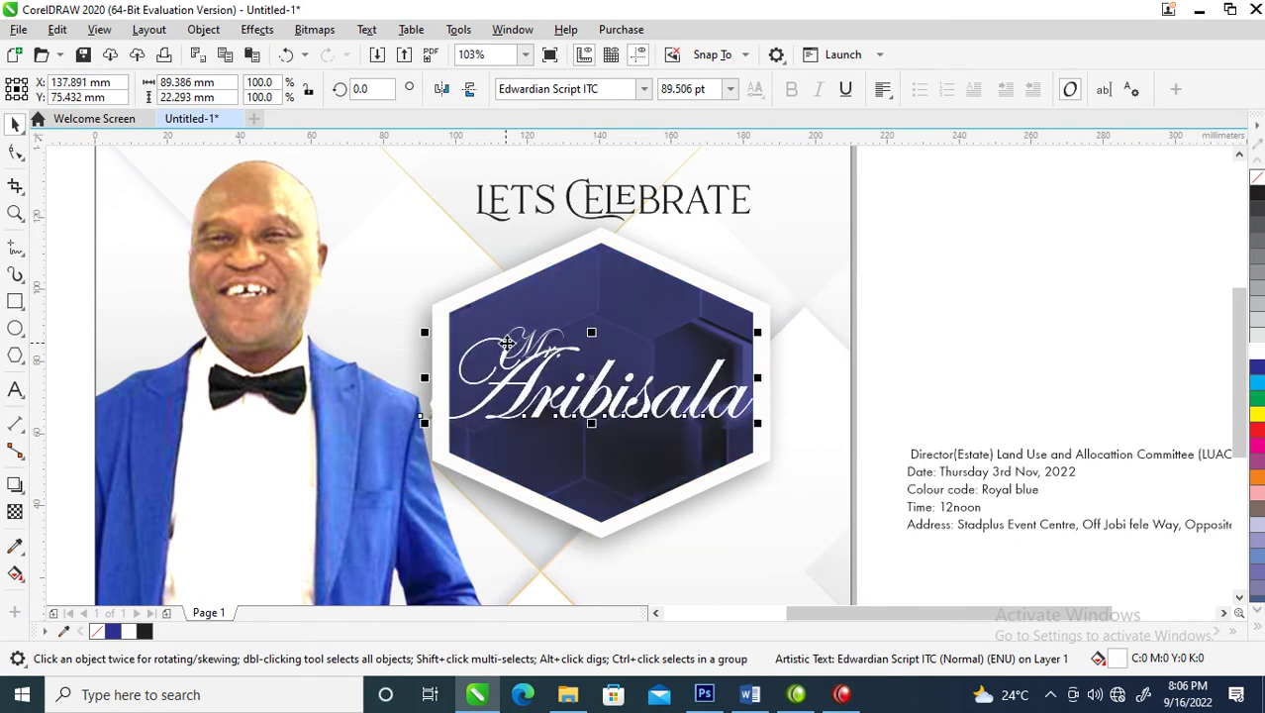
{"action": "left_click_drag", "start_coordinate": [534, 347], "coordinate": [614, 352]}
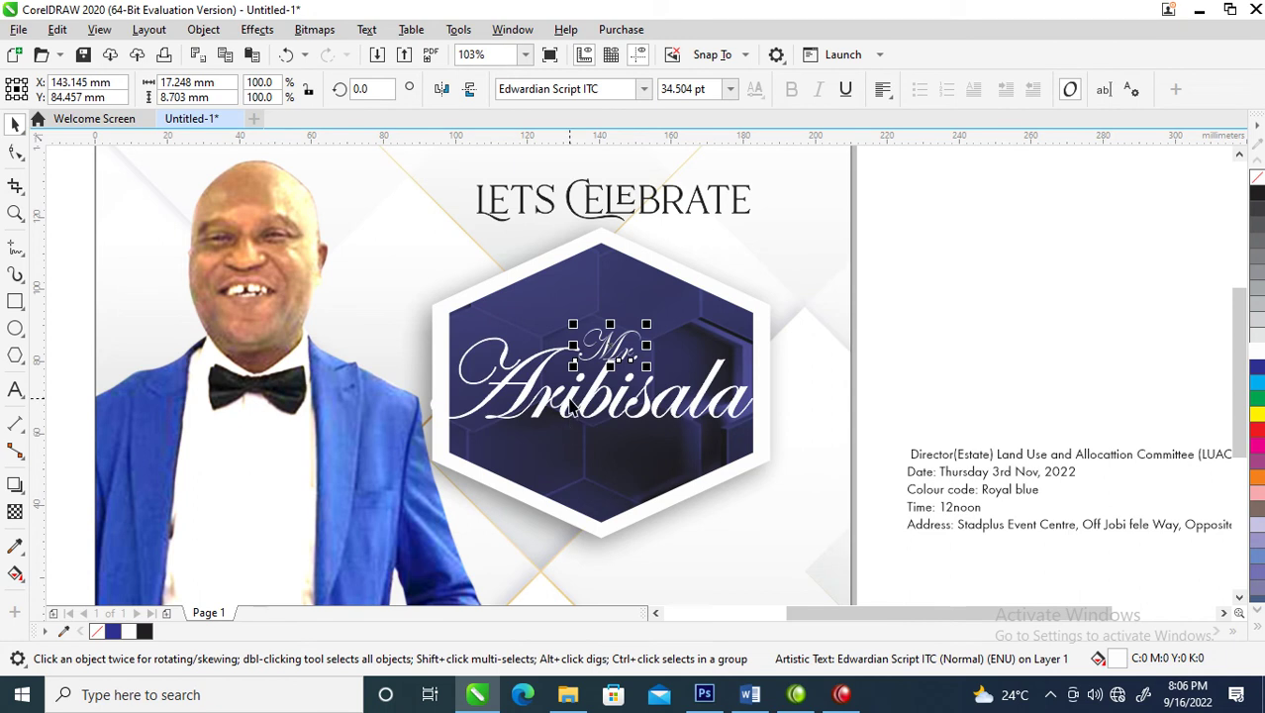
- Try "Mr." in Hello Paris Serif and Swis721 Cn BT
{"action": "key", "text": "z"}
{"action": "left_click_drag", "start_coordinate": [375, 274], "coordinate": [924, 514]}
{"action": "left_click", "coordinate": [643, 89]}
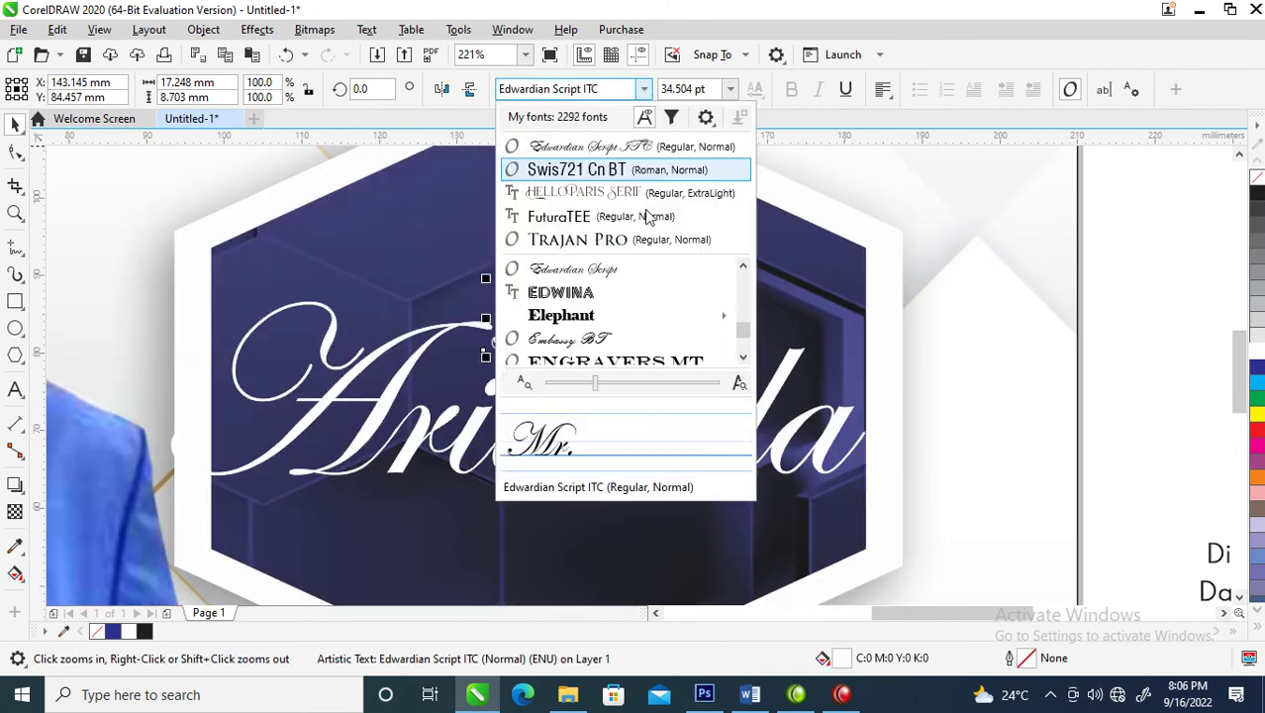
{"action": "left_click", "coordinate": [587, 193]}
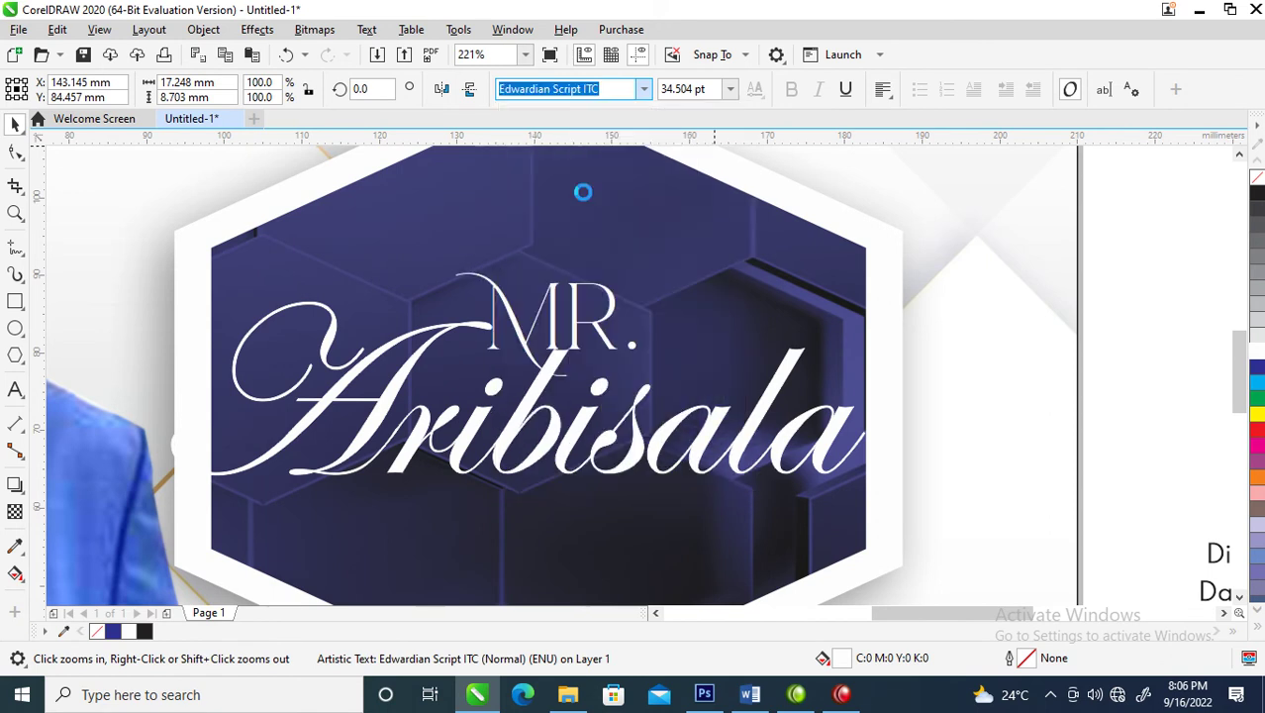
{"action": "left_click", "coordinate": [643, 89]}
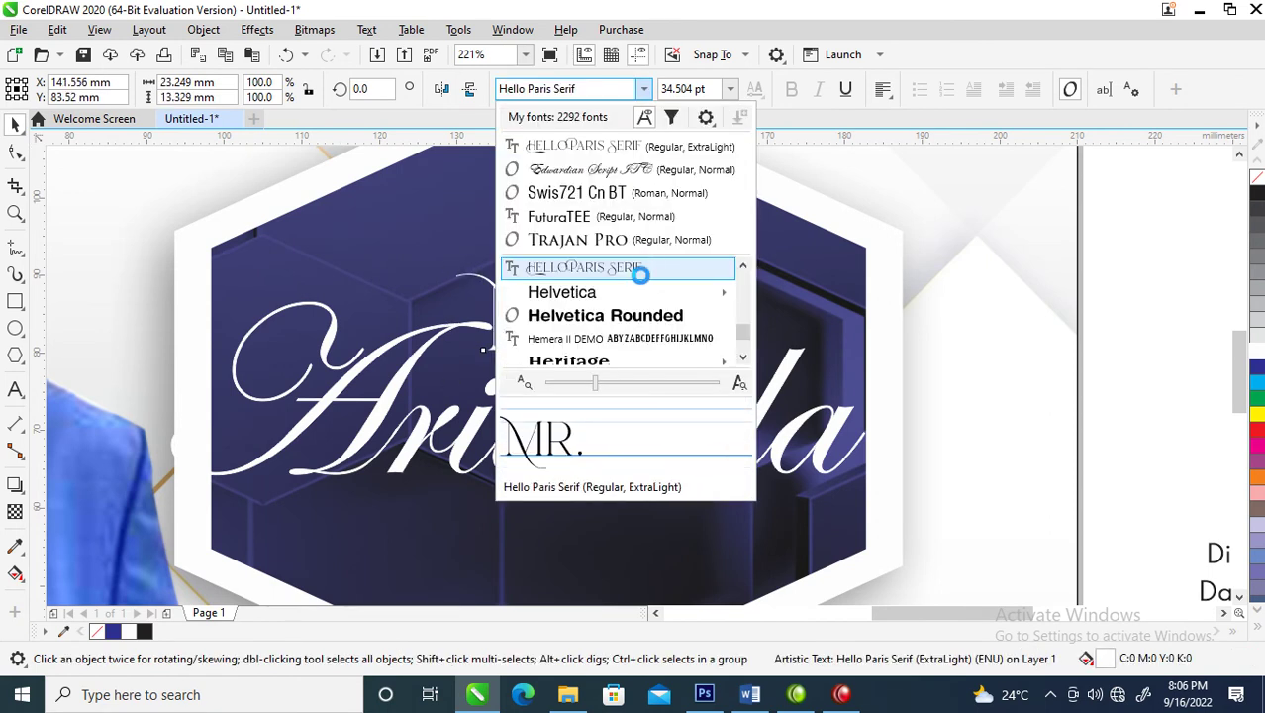
{"action": "scroll", "coordinate": [641, 282], "scroll_direction": "down", "scroll_amount": 5}
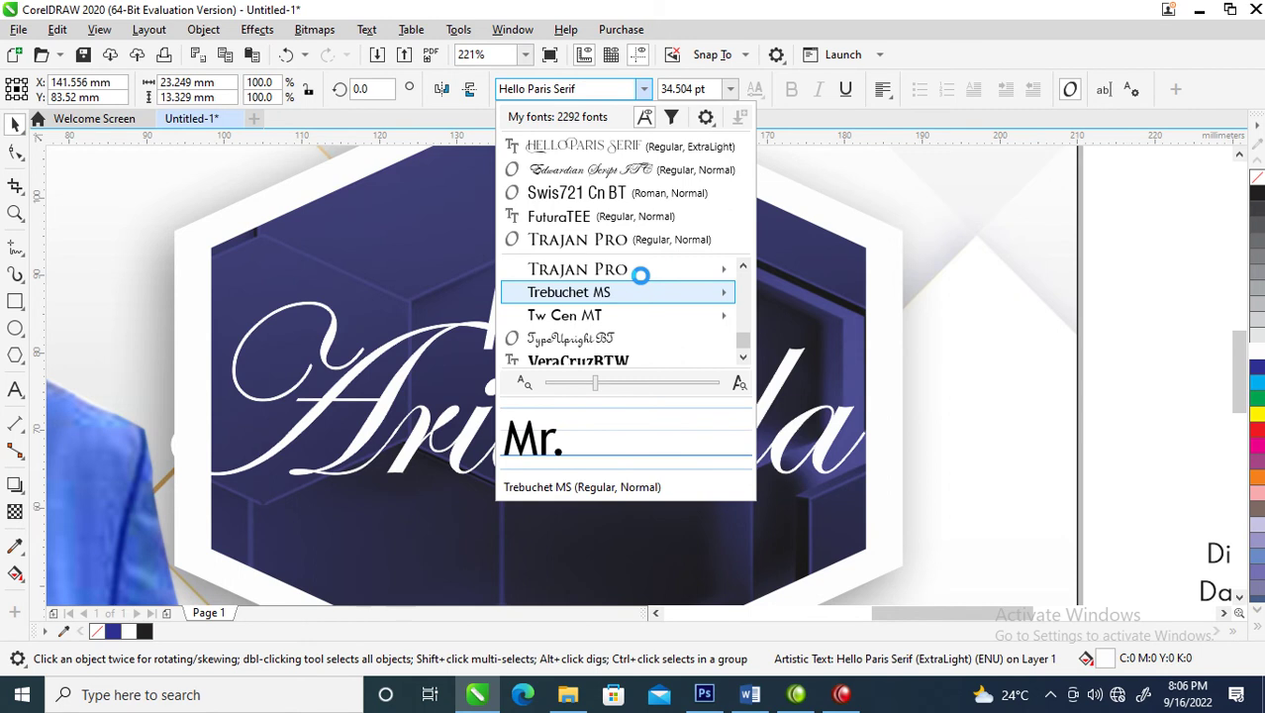
{"action": "mouse_move", "coordinate": [622, 290]}
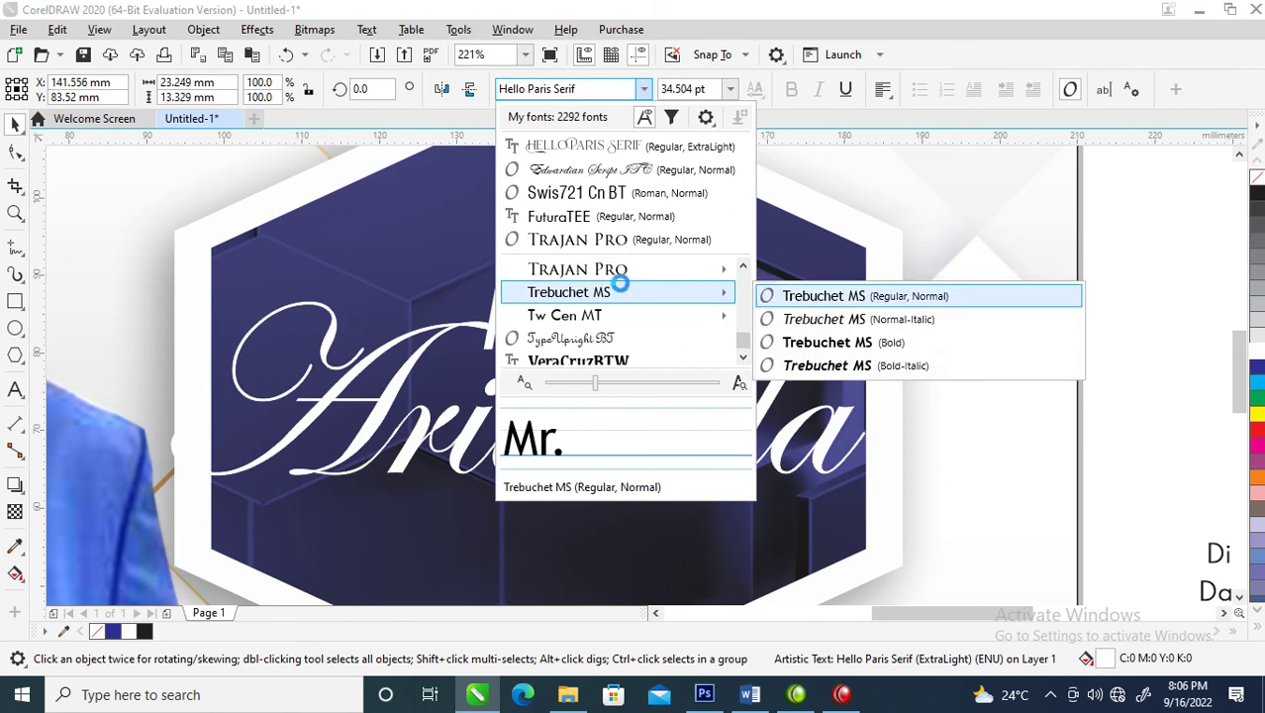
{"action": "left_click", "coordinate": [663, 193]}
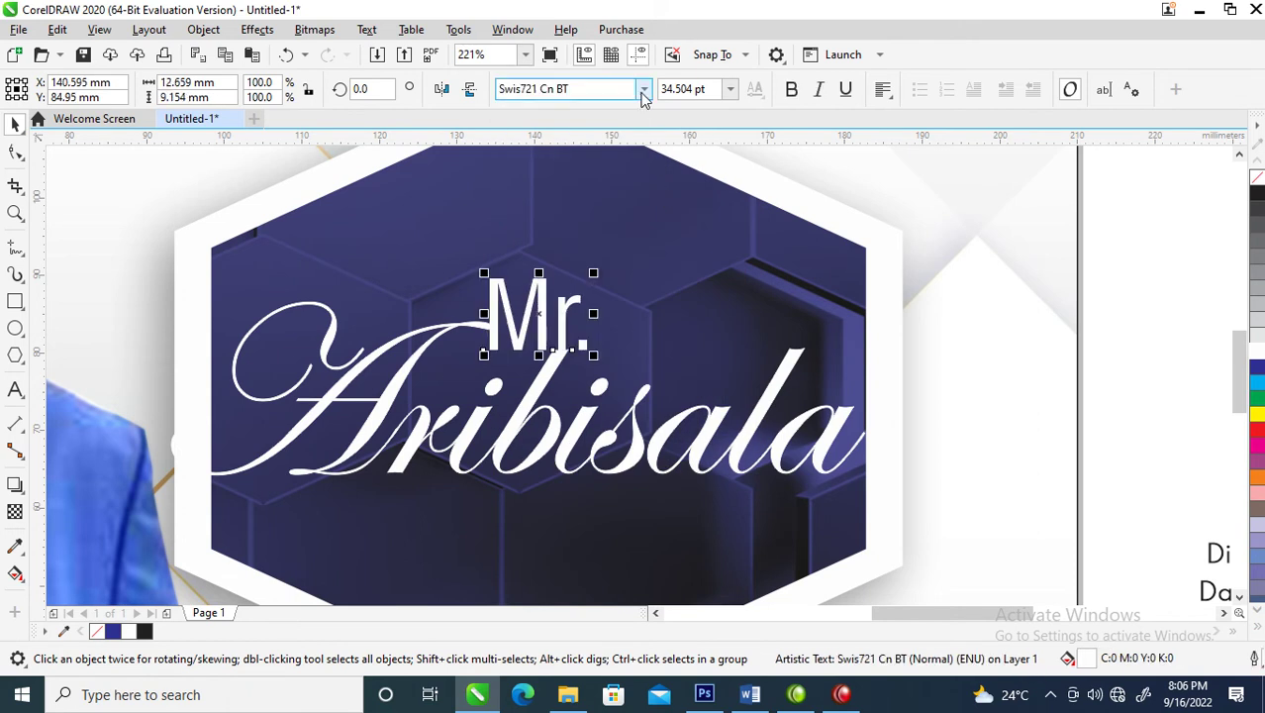
- Set "Mr." above the surname in Trajan Pro
{"action": "left_click", "coordinate": [643, 91]}
{"action": "key", "text": "Down"}
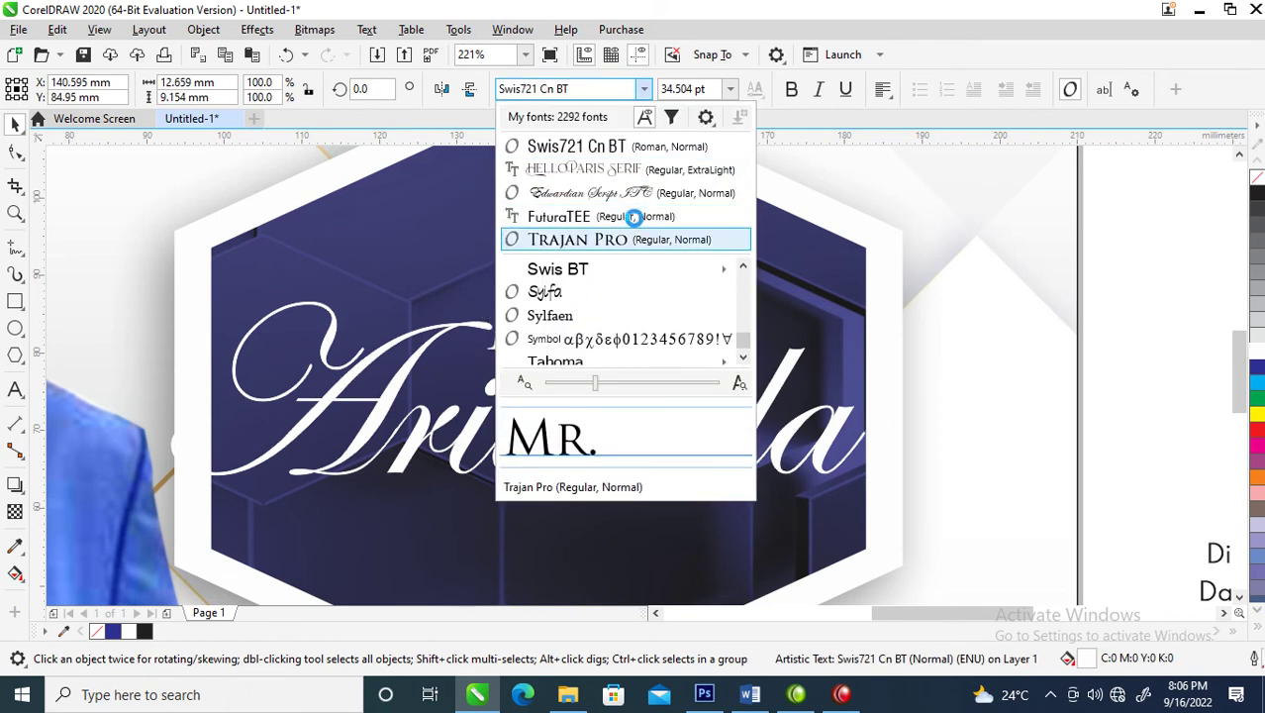
{"action": "key", "text": "Return"}
- Move the Director line from beside the page onto the hexagon beneath the surname and fill it white
{"action": "scroll", "coordinate": [467, 361], "scroll_direction": "down", "scroll_amount": 4}
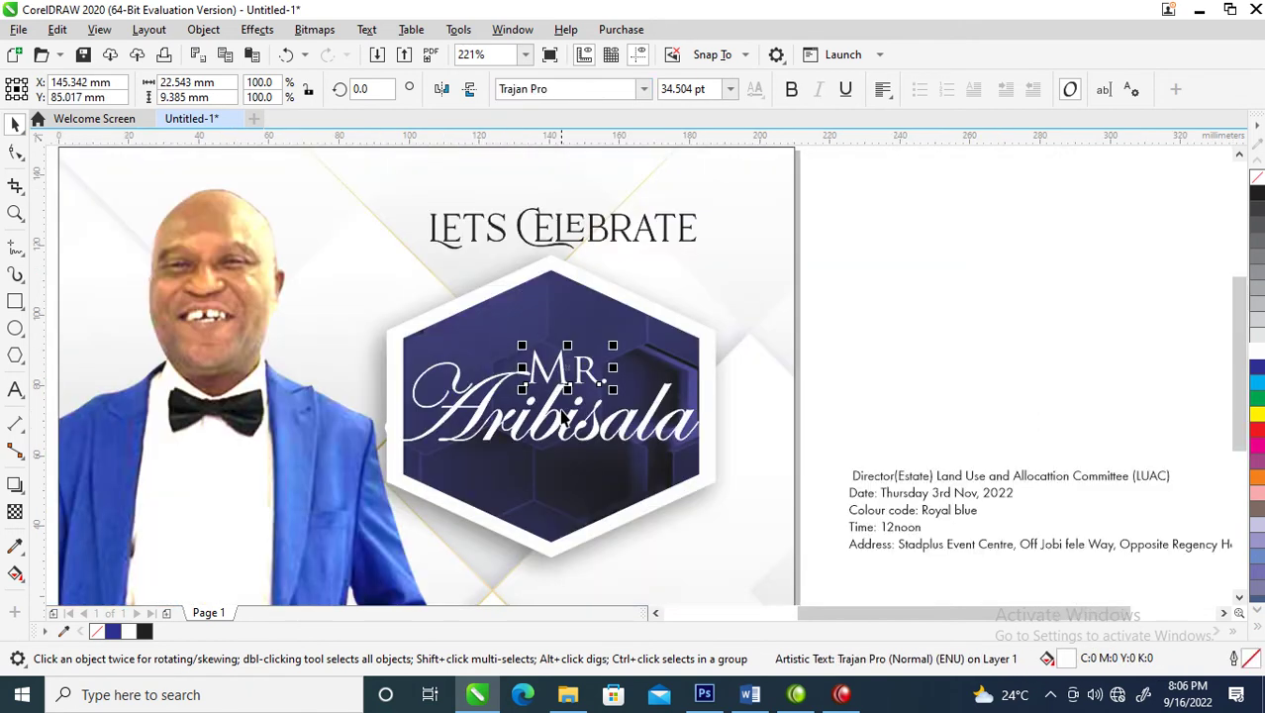
{"action": "key", "text": "z"}
{"action": "left_click_drag", "start_coordinate": [318, 237], "coordinate": [977, 553]}
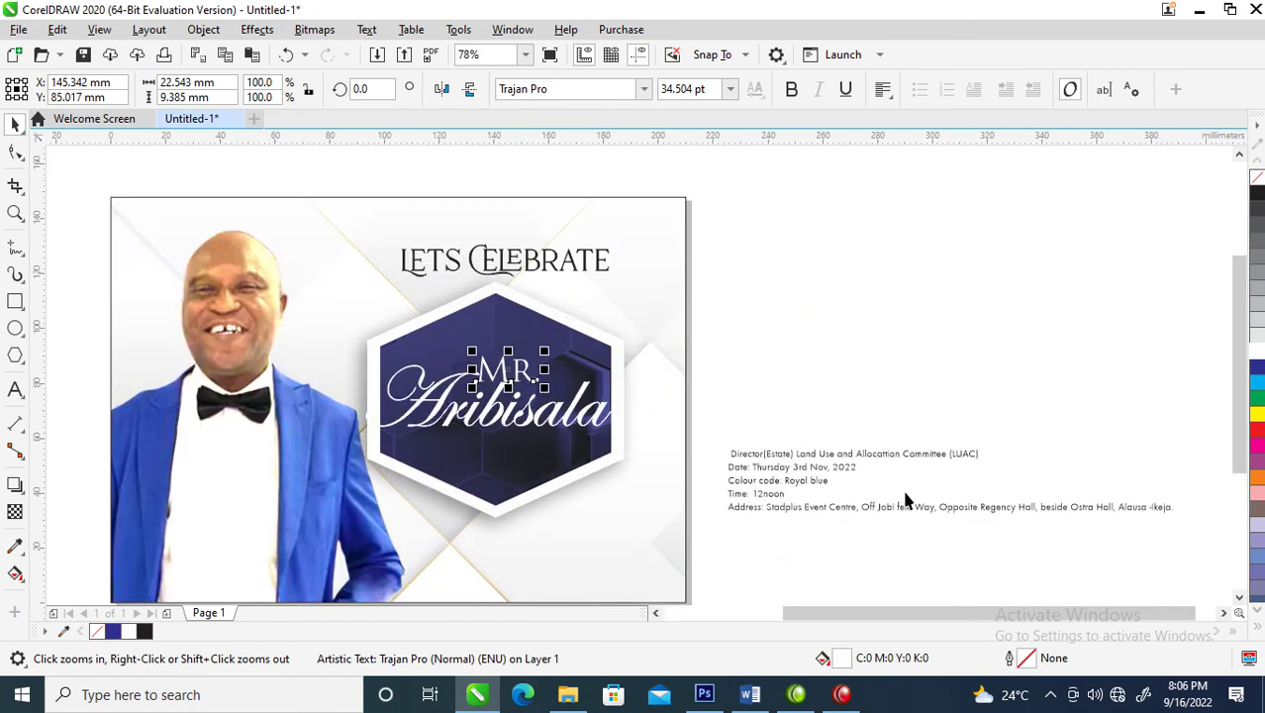
{"action": "key", "text": "space"}
{"action": "left_click", "coordinate": [860, 456]}
{"action": "left_click_drag", "start_coordinate": [877, 454], "coordinate": [544, 441]}
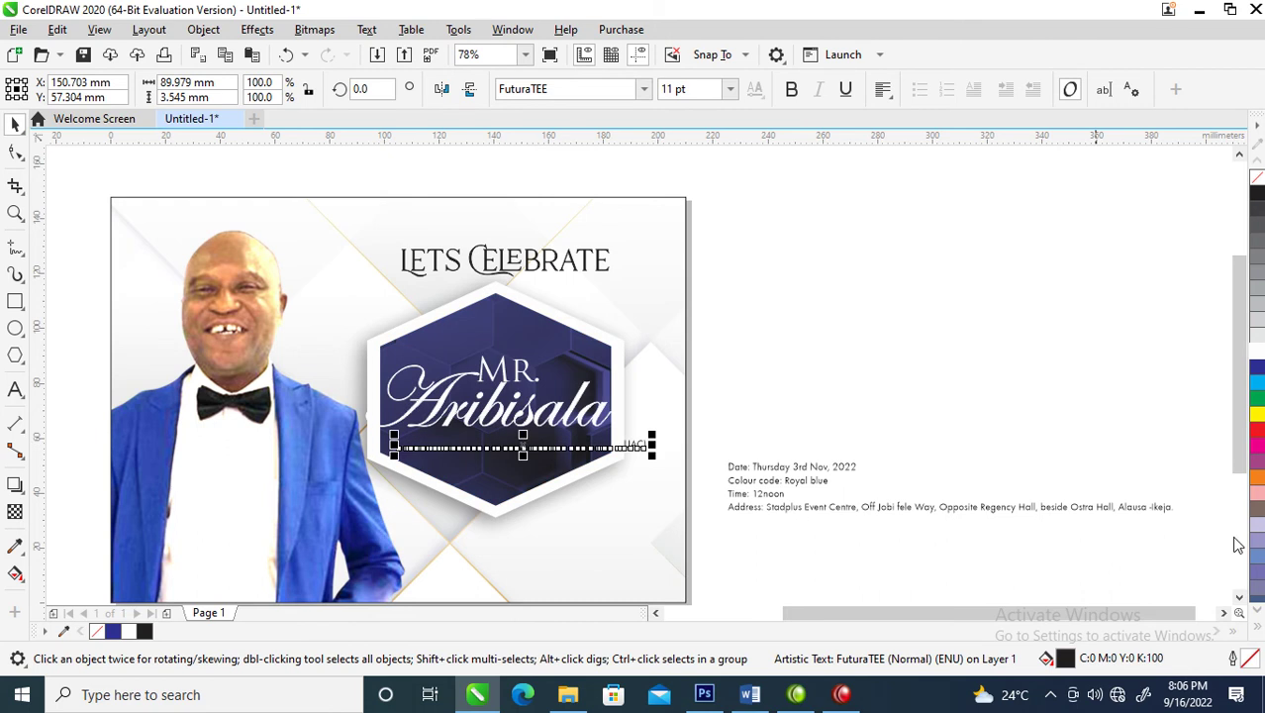
- Replace "and" with "&" between "Land Use" and "Allocattion" in the Director line
{"action": "key", "text": "z"}
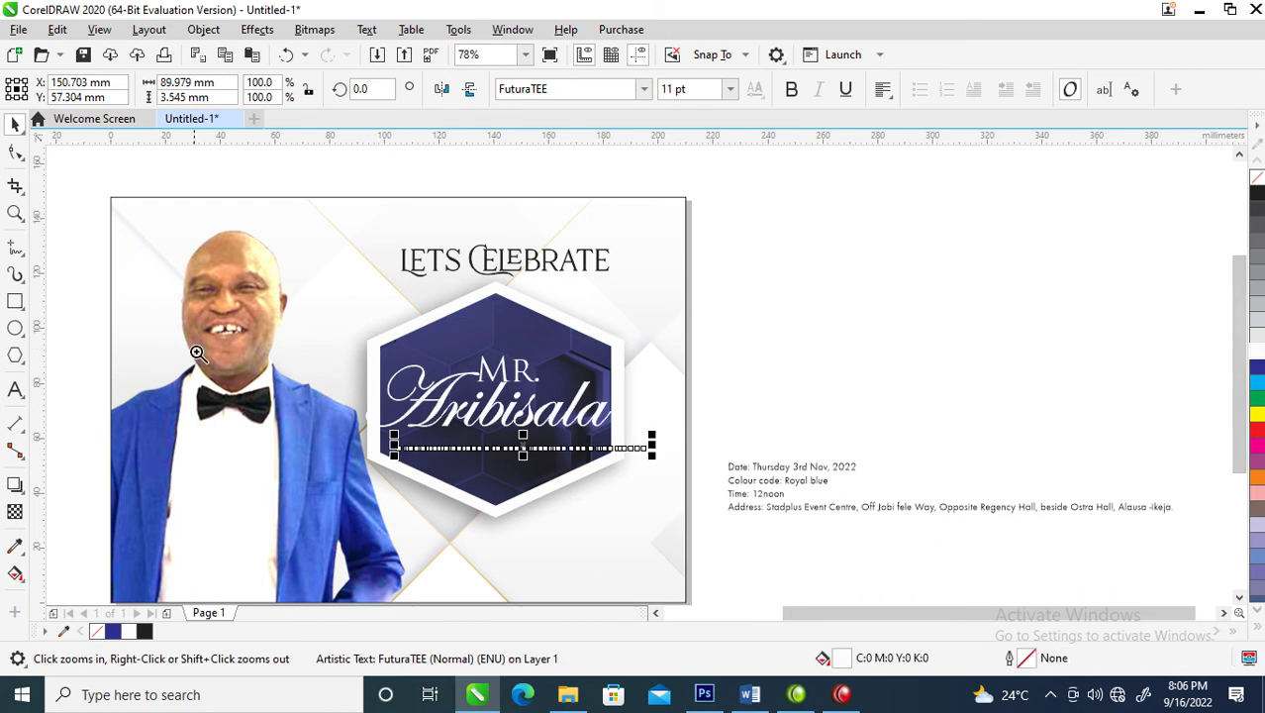
{"action": "left_click", "coordinate": [485, 456]}
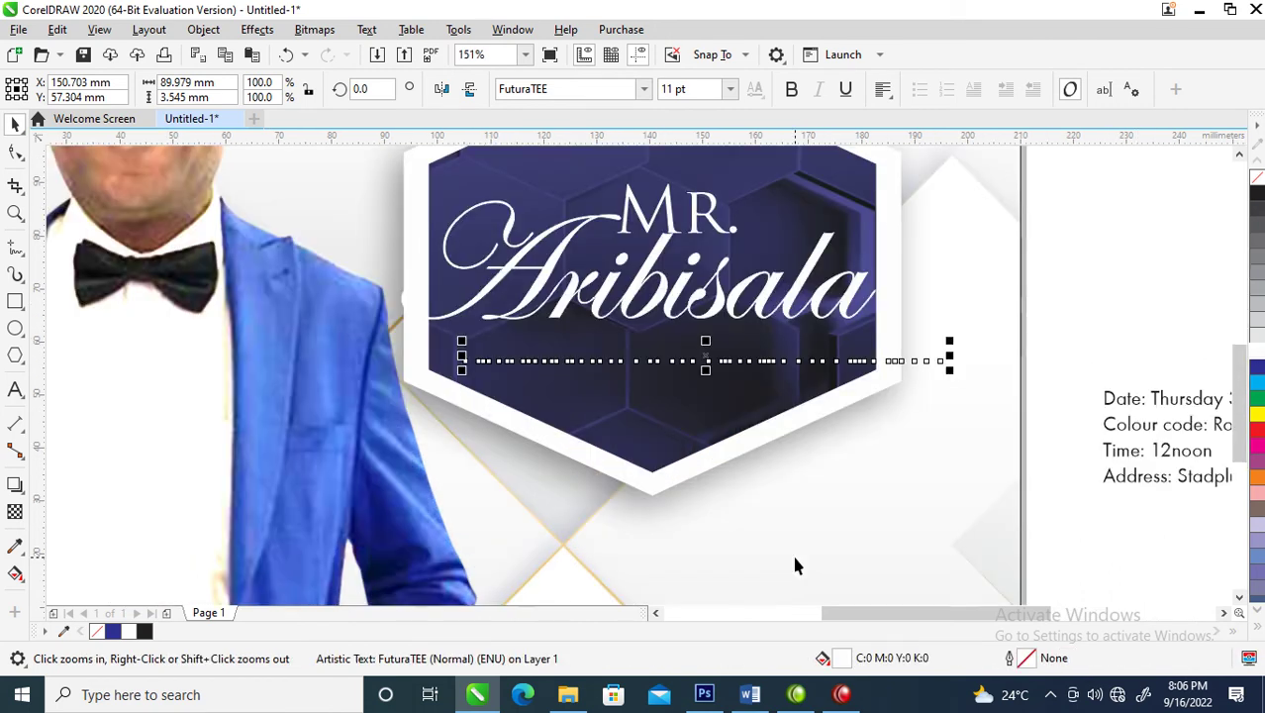
{"action": "left_click_drag", "start_coordinate": [470, 290], "coordinate": [829, 441]}
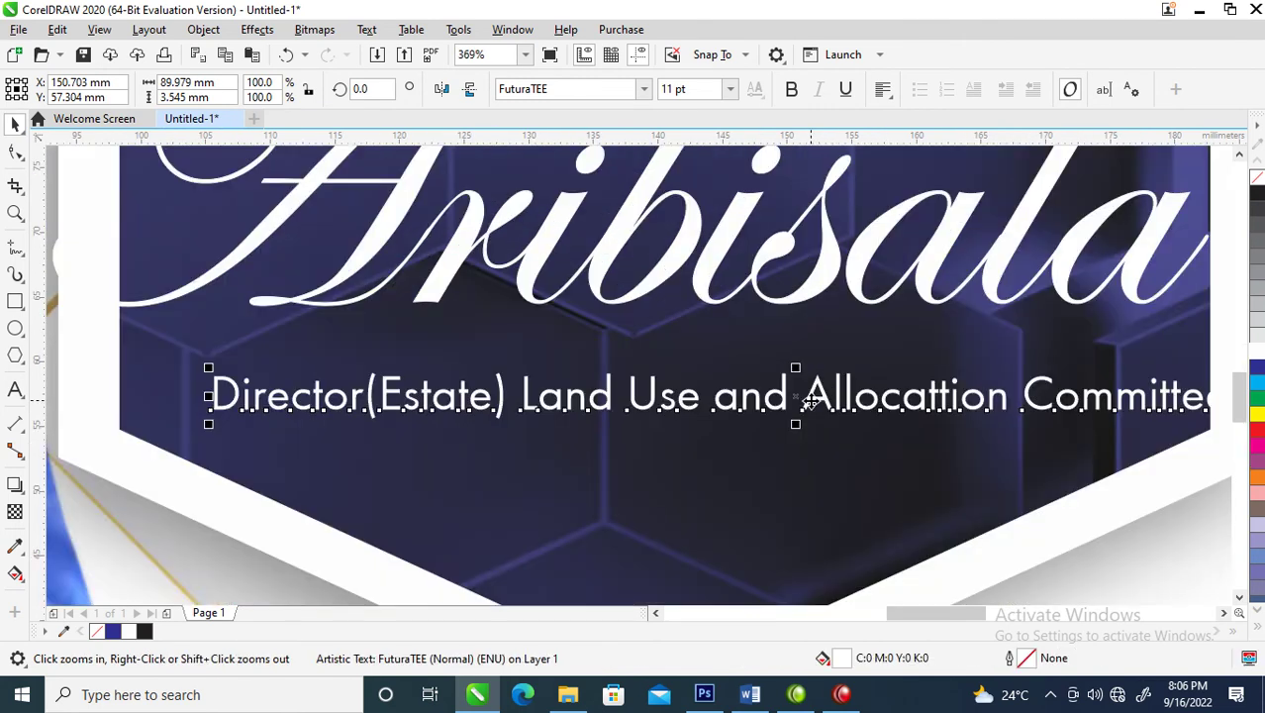
{"action": "key", "text": "space"}
{"action": "double_click", "coordinate": [808, 398]}
{"action": "key", "text": "Left"}
{"action": "key", "text": "Left"}
{"action": "key", "text": "Left"}
{"action": "key", "text": "shift+Right"}
{"action": "left_click_drag", "start_coordinate": [745, 400], "coordinate": [790, 382]}
{"action": "type", "text": "&"}
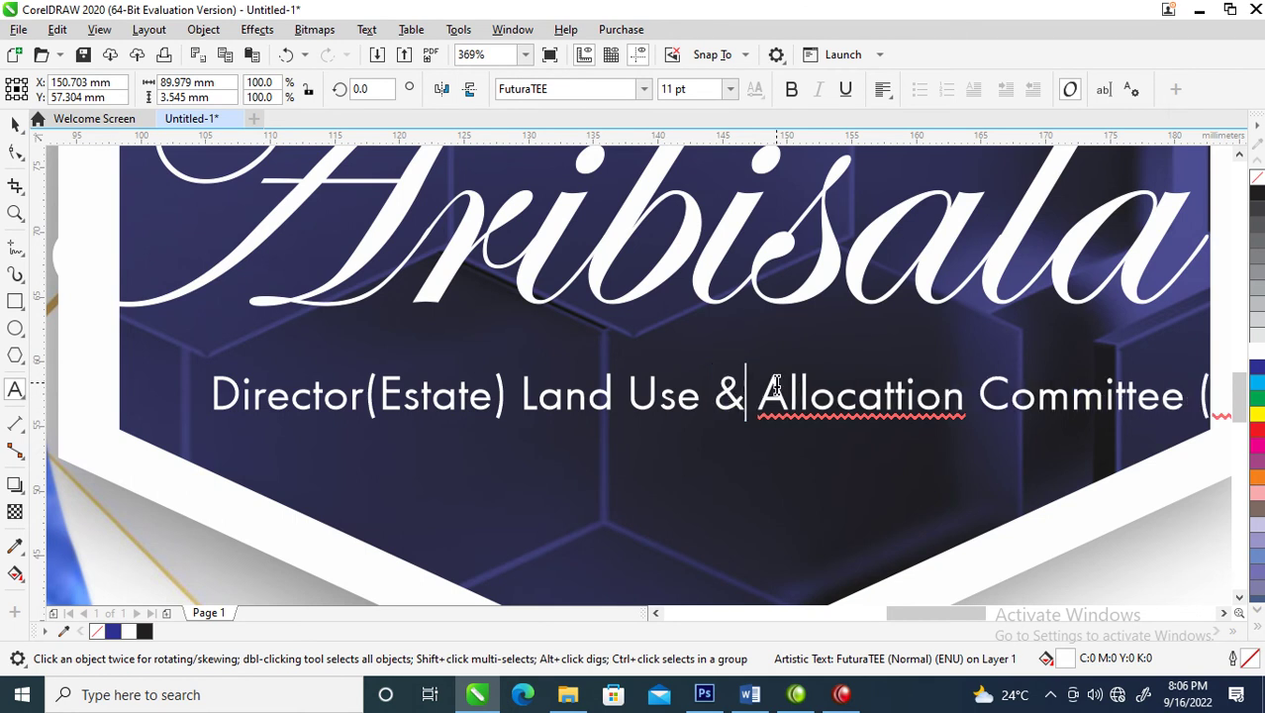
- Break the Director line before "&" into two lines and move the text beneath the surname
{"action": "key", "text": "Left"}
{"action": "key", "text": "Return"}
{"action": "key", "text": "Escape"}
{"action": "key", "text": "space"}
{"action": "left_click_drag", "start_coordinate": [582, 394], "coordinate": [737, 368]}
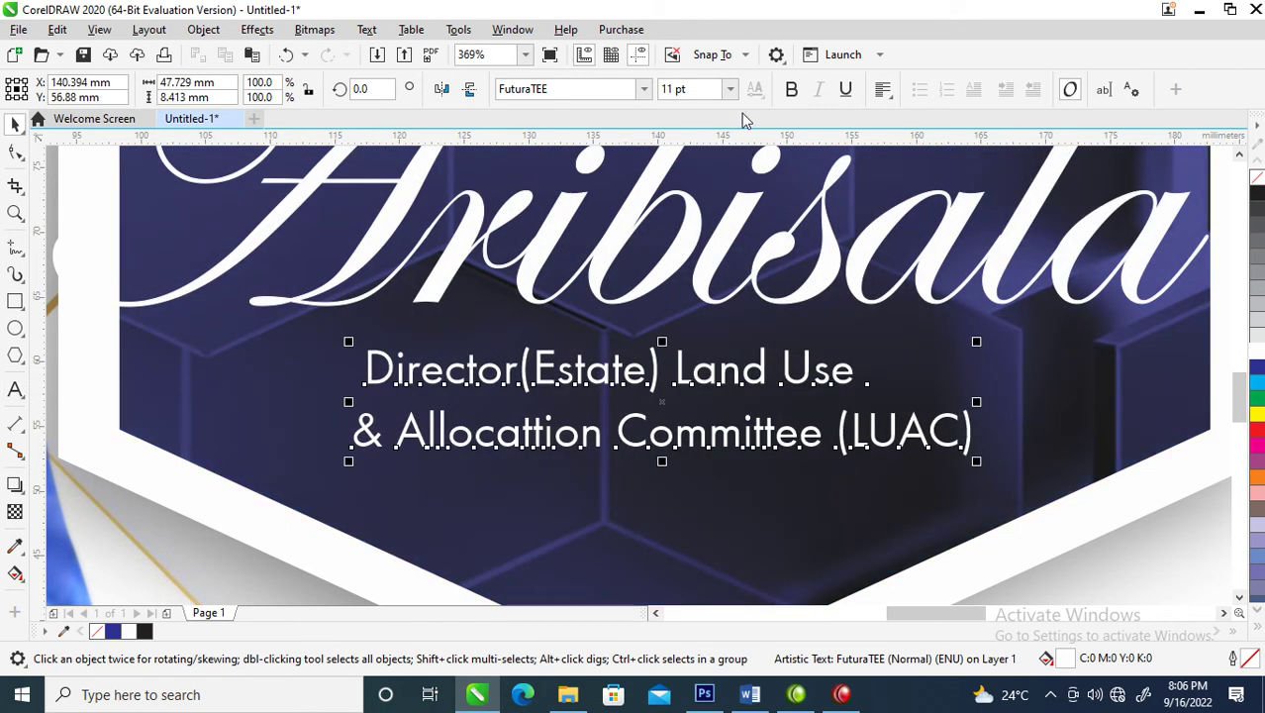
- Set the two-line Director text in Trajan Pro with centre alignment
{"action": "left_click", "coordinate": [643, 89]}
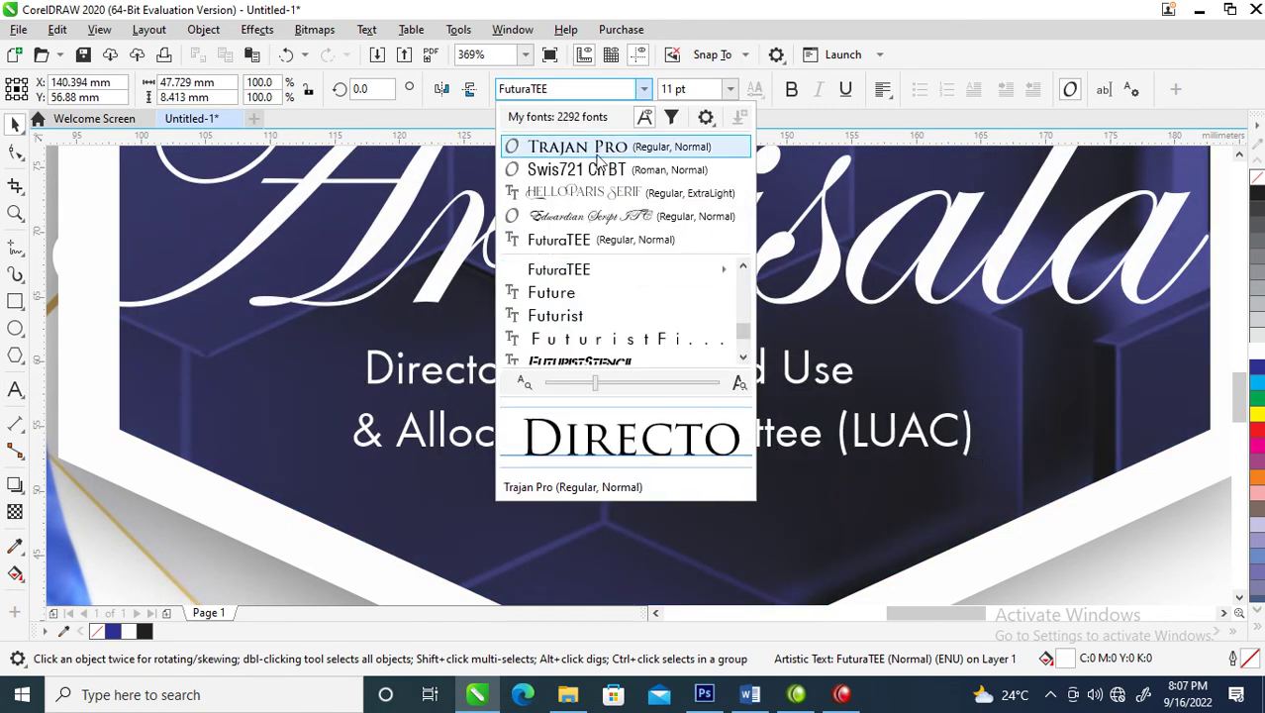
{"action": "left_click", "coordinate": [574, 146]}
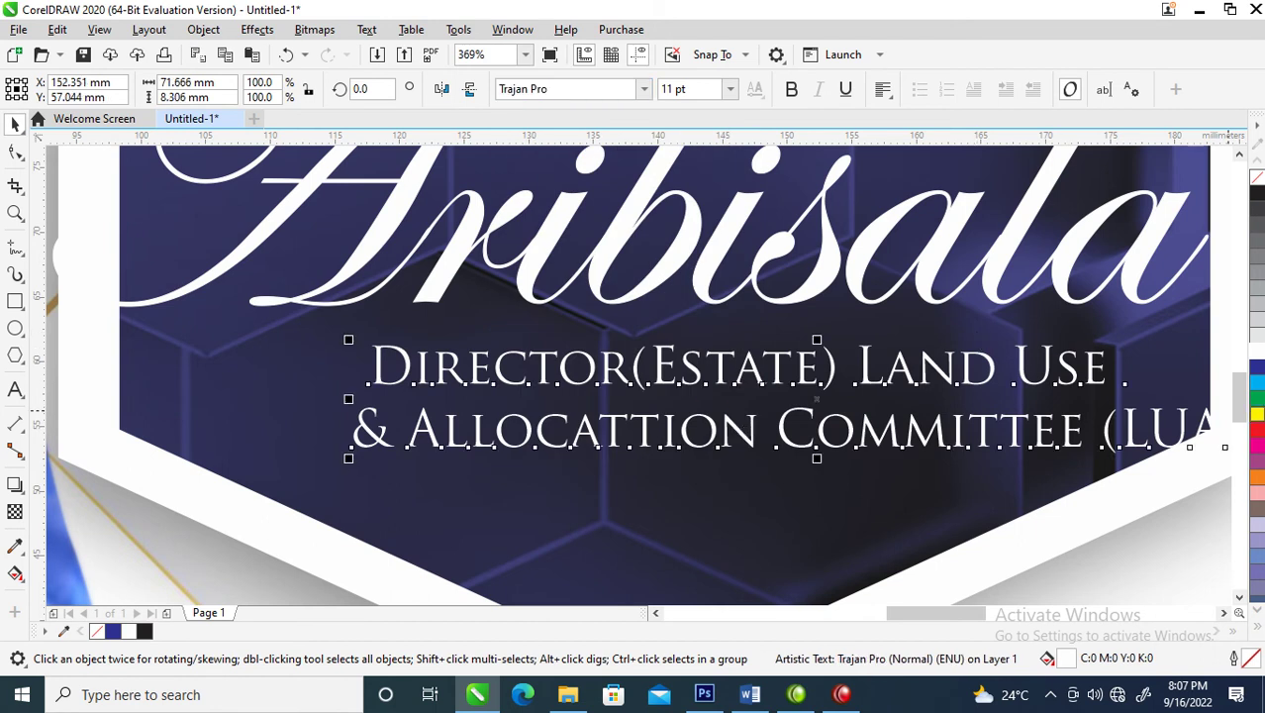
{"action": "left_click", "coordinate": [882, 91]}
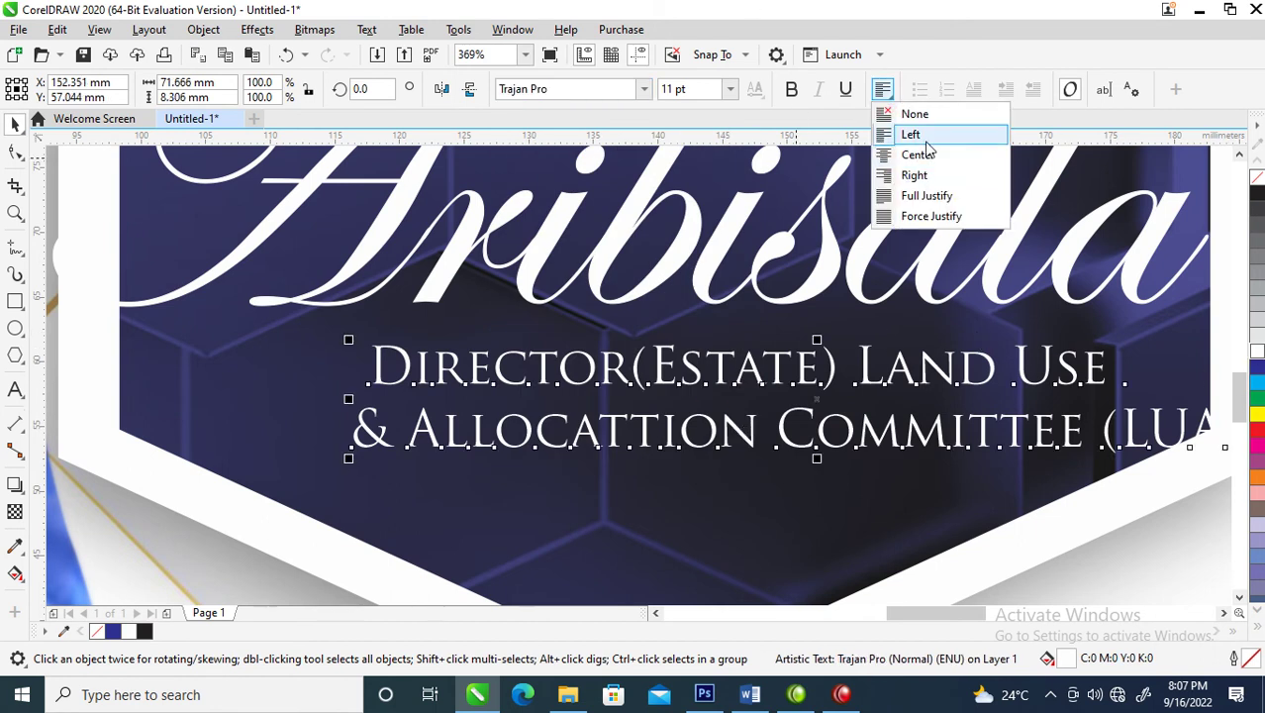
{"action": "left_click", "coordinate": [922, 158]}
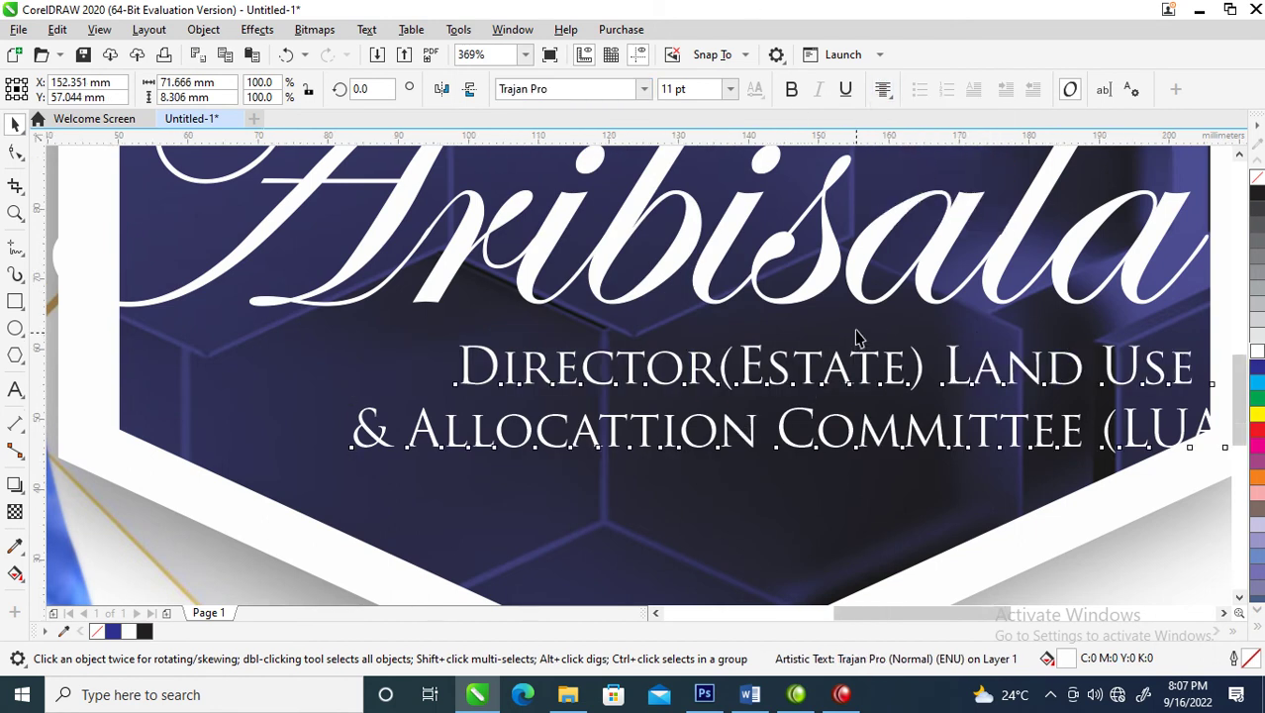
- Centre the Director text horizontally on the hexagon
{"action": "scroll", "coordinate": [903, 419], "scroll_direction": "down", "scroll_amount": 2}
{"action": "left_click", "coordinate": [844, 438], "text": "shift"}
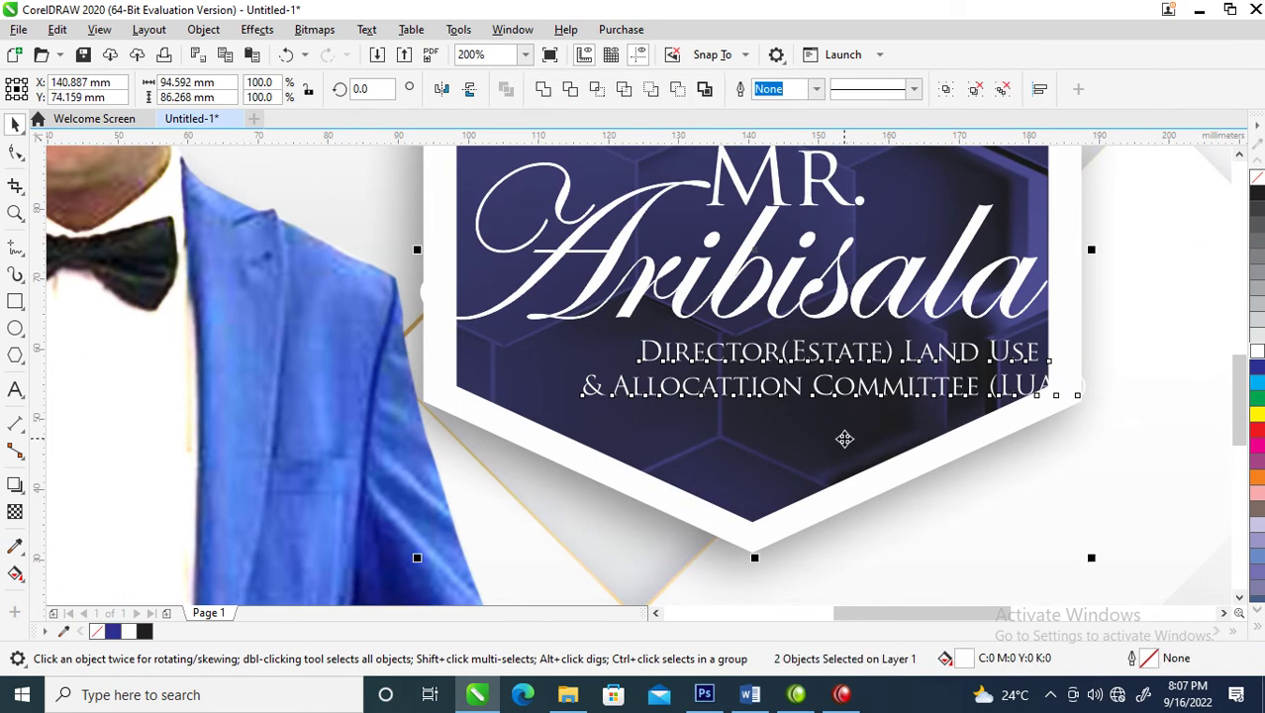
{"action": "key", "text": "c"}
{"action": "key", "text": "z"}
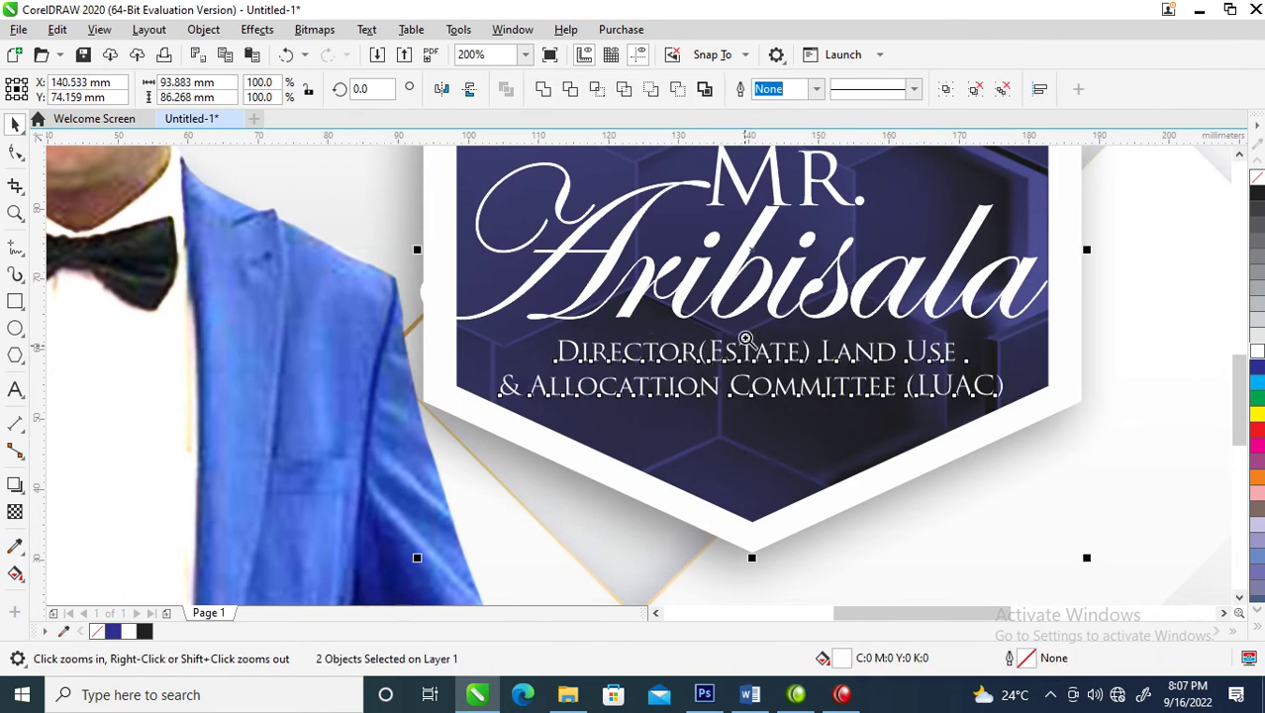
{"action": "right_click", "coordinate": [742, 379]}
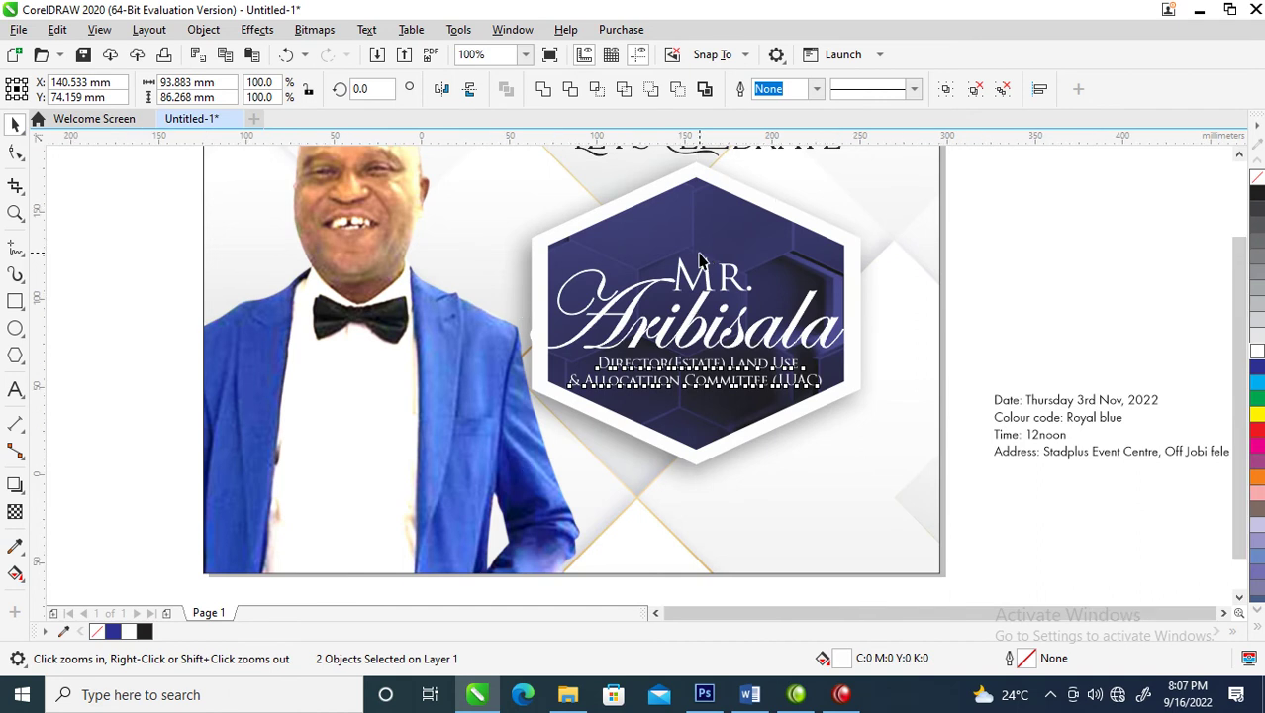
{"action": "right_click", "coordinate": [700, 255]}
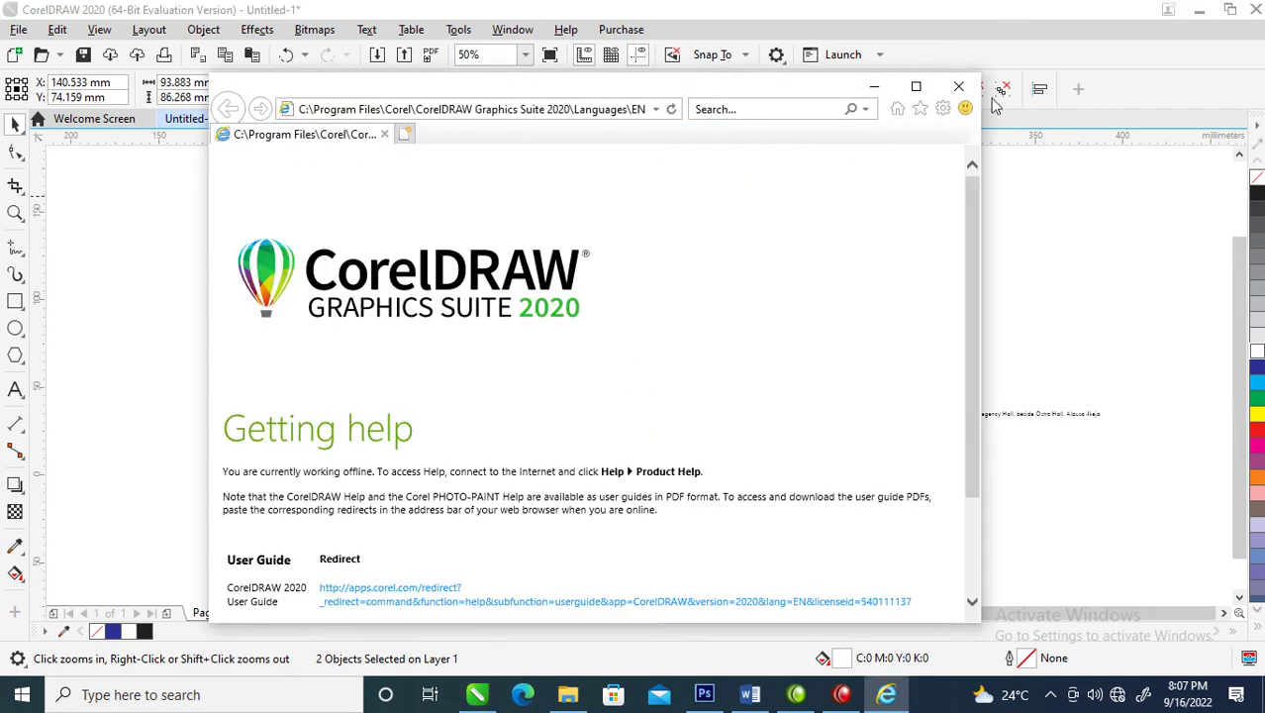
{"action": "left_click", "coordinate": [956, 88]}
- Move the date, colour code and time lines from beside the page to below the hexagon, centred together, in Trajan Pro
{"action": "left_click_drag", "start_coordinate": [385, 202], "coordinate": [1099, 500]}
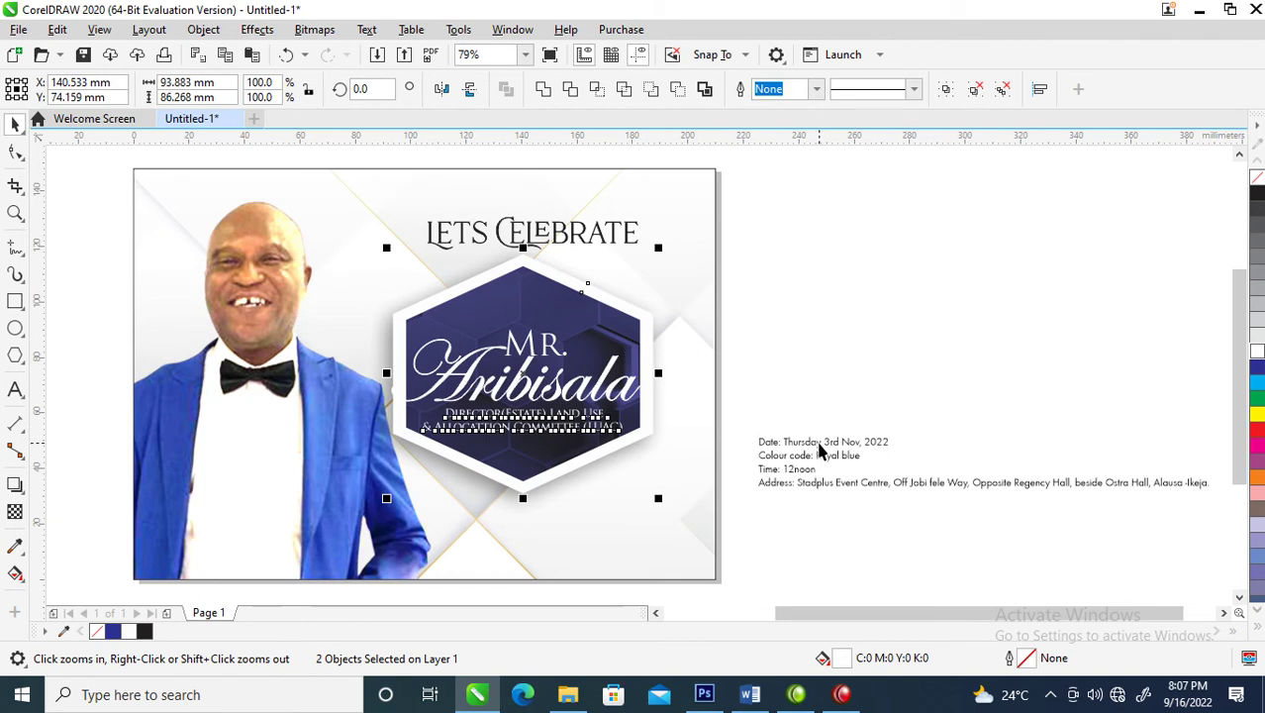
{"action": "left_click", "coordinate": [820, 450]}
{"action": "left_click", "coordinate": [848, 459], "text": "shift"}
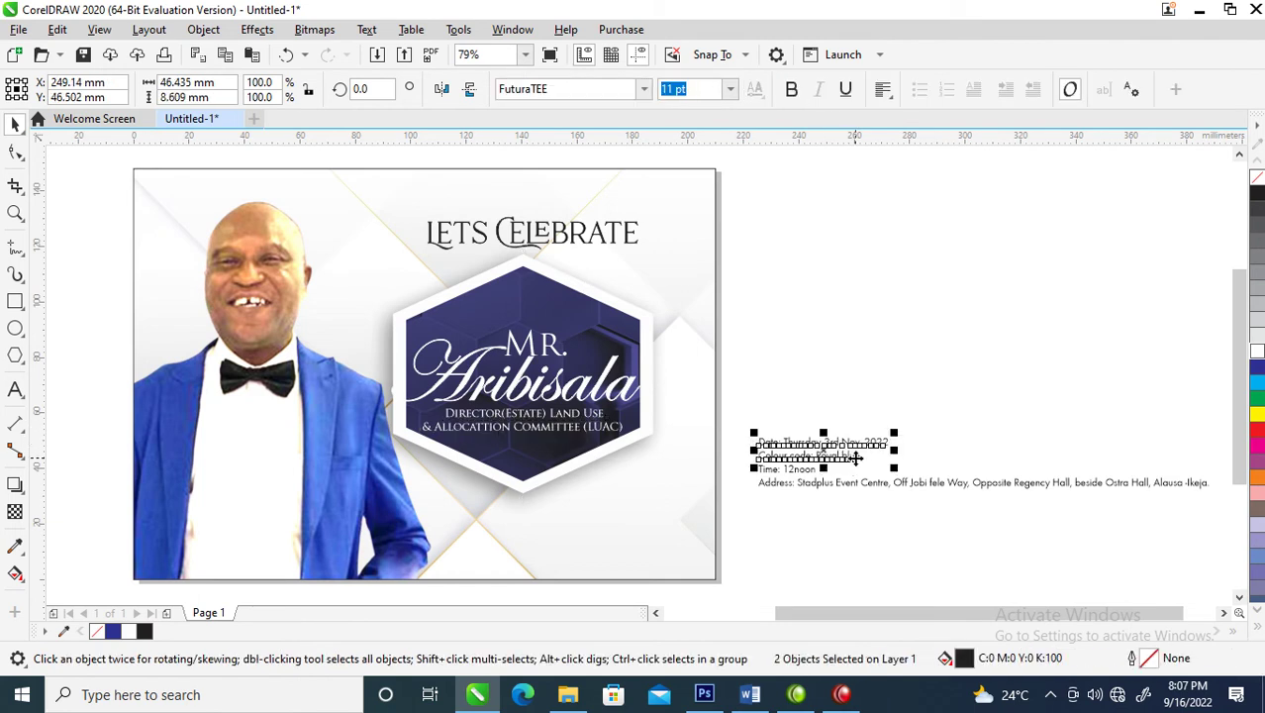
{"action": "left_click", "coordinate": [810, 472], "text": "shift"}
{"action": "key", "text": "F8"}
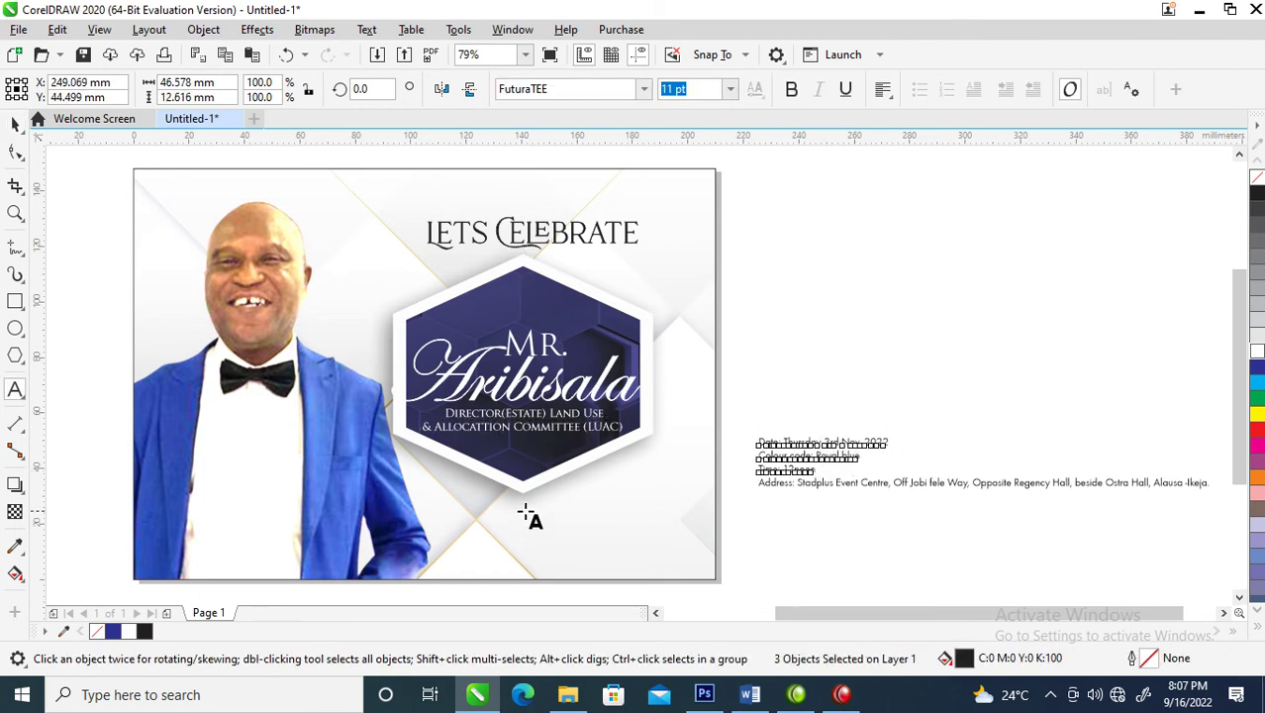
{"action": "key", "text": "space"}
{"action": "left_click_drag", "start_coordinate": [823, 454], "coordinate": [526, 513]}
{"action": "left_click", "coordinate": [643, 88]}
{"action": "left_click", "coordinate": [567, 132]}
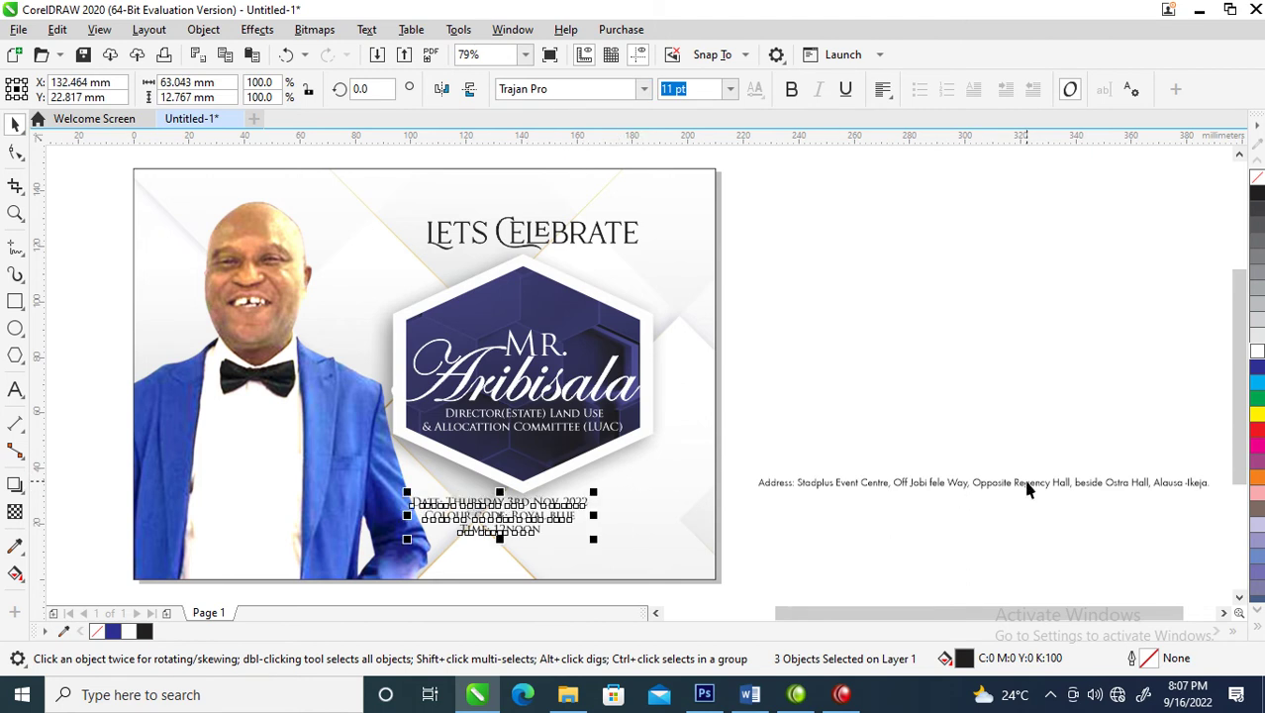
- Raise the "Lets Celebrate" headline near the page's upper edge, centre it over the hexagon, and move the hexagon with its texts up beneath it
{"action": "left_click_drag", "start_coordinate": [634, 235], "coordinate": [620, 200]}
{"action": "left_click", "coordinate": [527, 307], "text": "shift"}
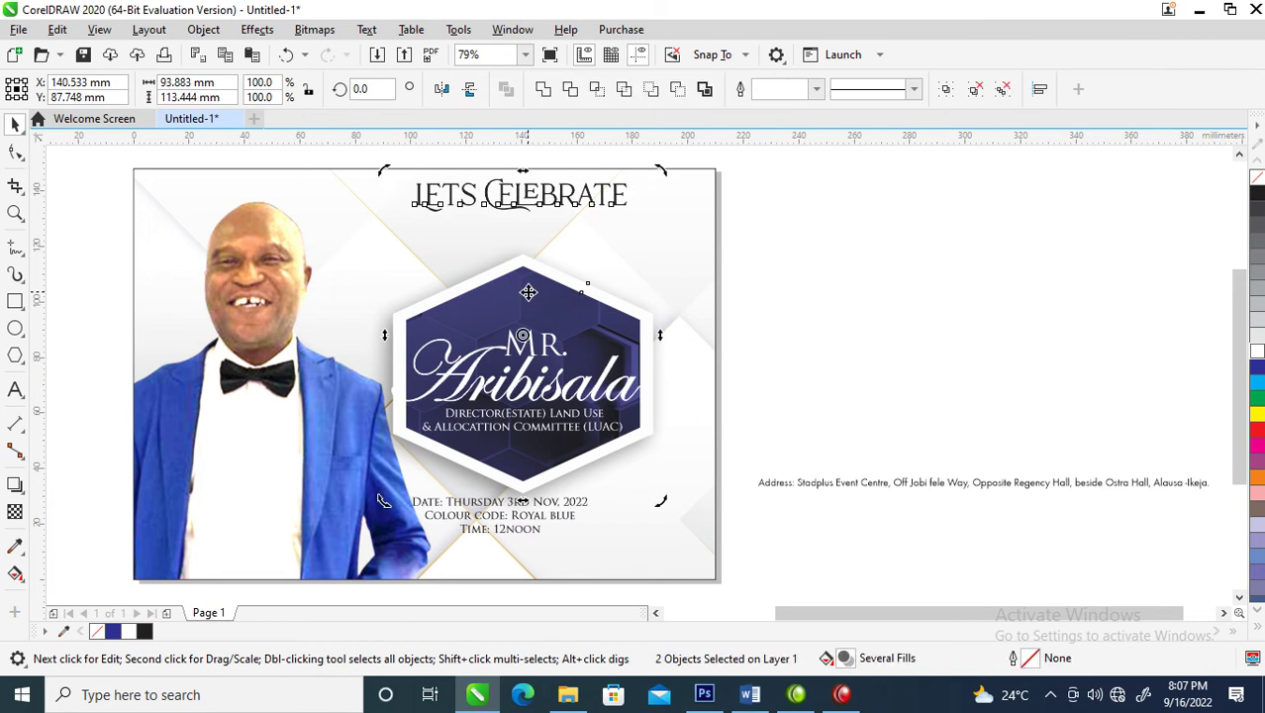
{"action": "left_click", "coordinate": [584, 408]}
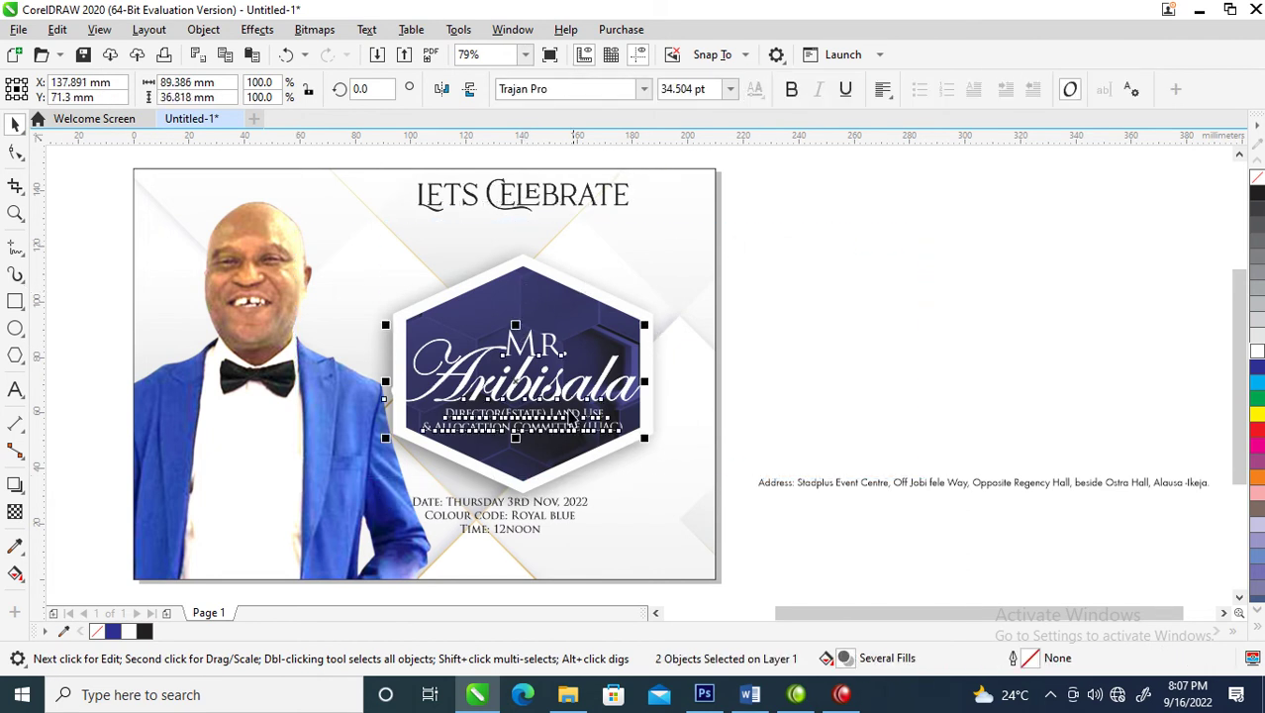
{"action": "left_click", "coordinate": [568, 457], "text": "shift"}
{"action": "left_click", "coordinate": [545, 462], "text": "shift"}
{"action": "left_click_drag", "start_coordinate": [545, 462], "coordinate": [545, 421]}
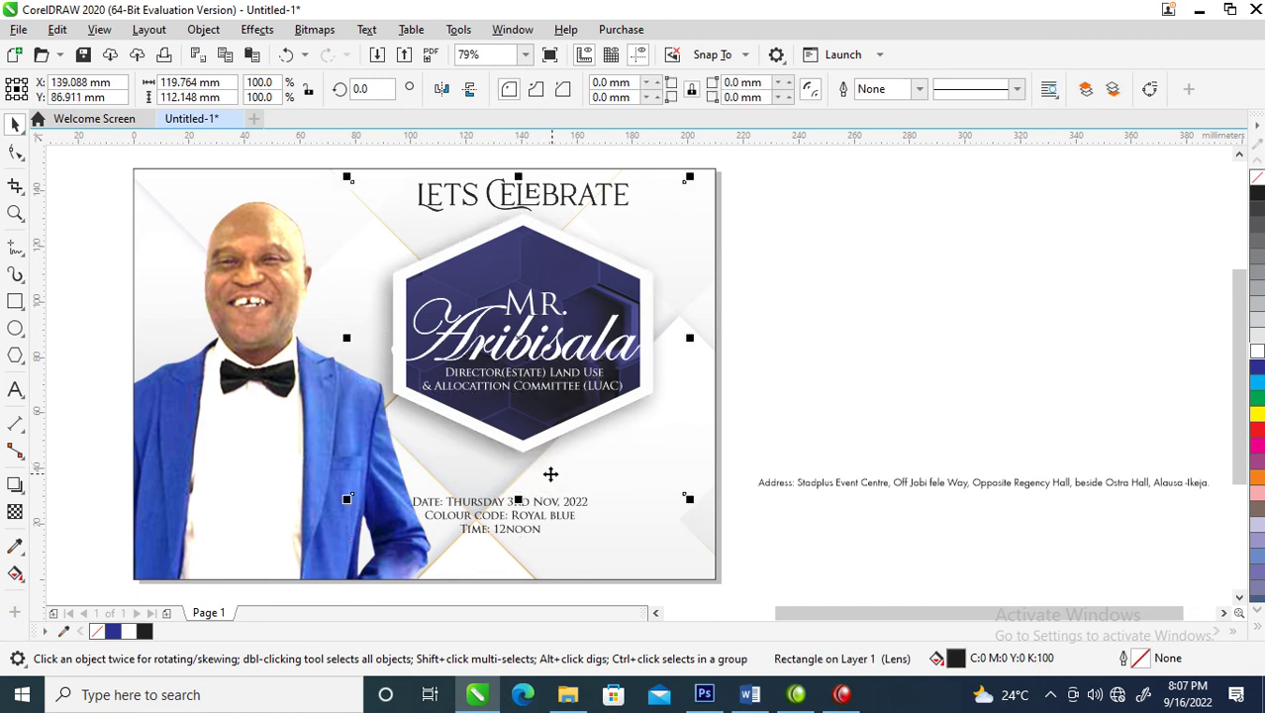
{"action": "left_click", "coordinate": [792, 269]}
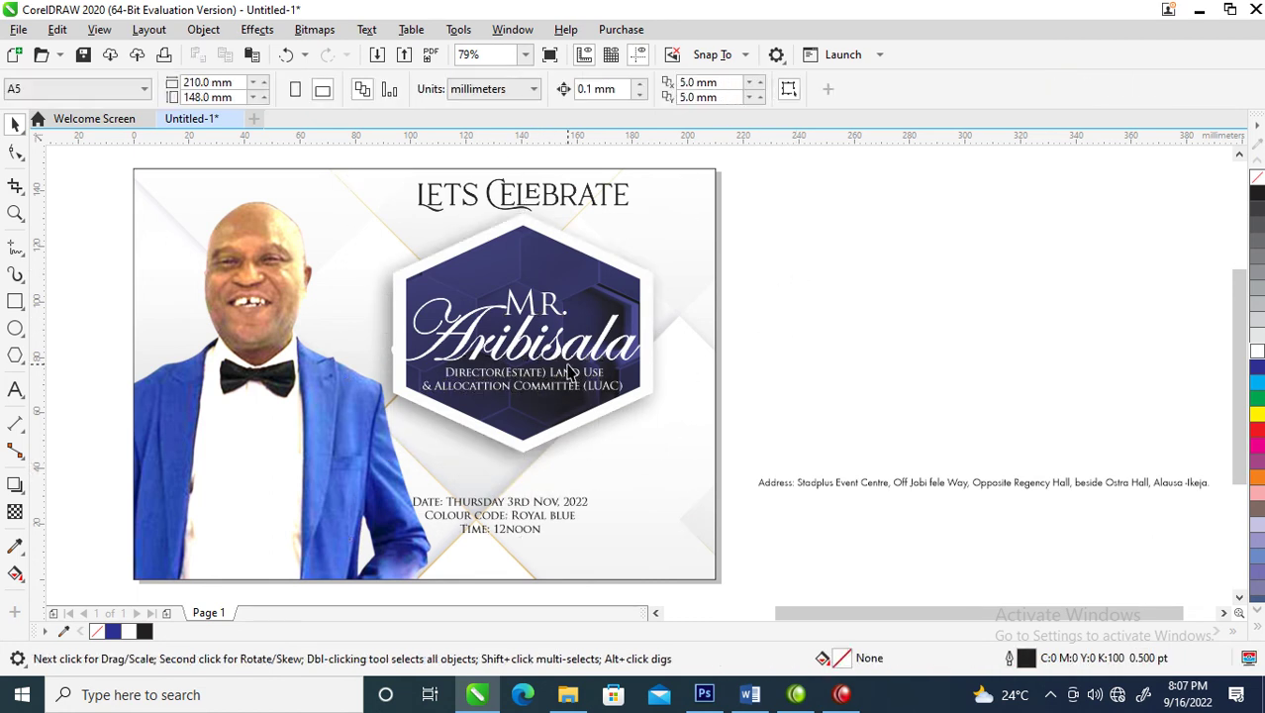
- Move "Mr." and the surname higher inside the hexagon, away from the Director text
{"action": "key", "text": "z"}
{"action": "left_click_drag", "start_coordinate": [354, 241], "coordinate": [649, 397]}
{"action": "key", "text": "space"}
{"action": "left_click_drag", "start_coordinate": [717, 342], "coordinate": [716, 260]}
{"action": "left_click_drag", "start_coordinate": [690, 389], "coordinate": [670, 336]}
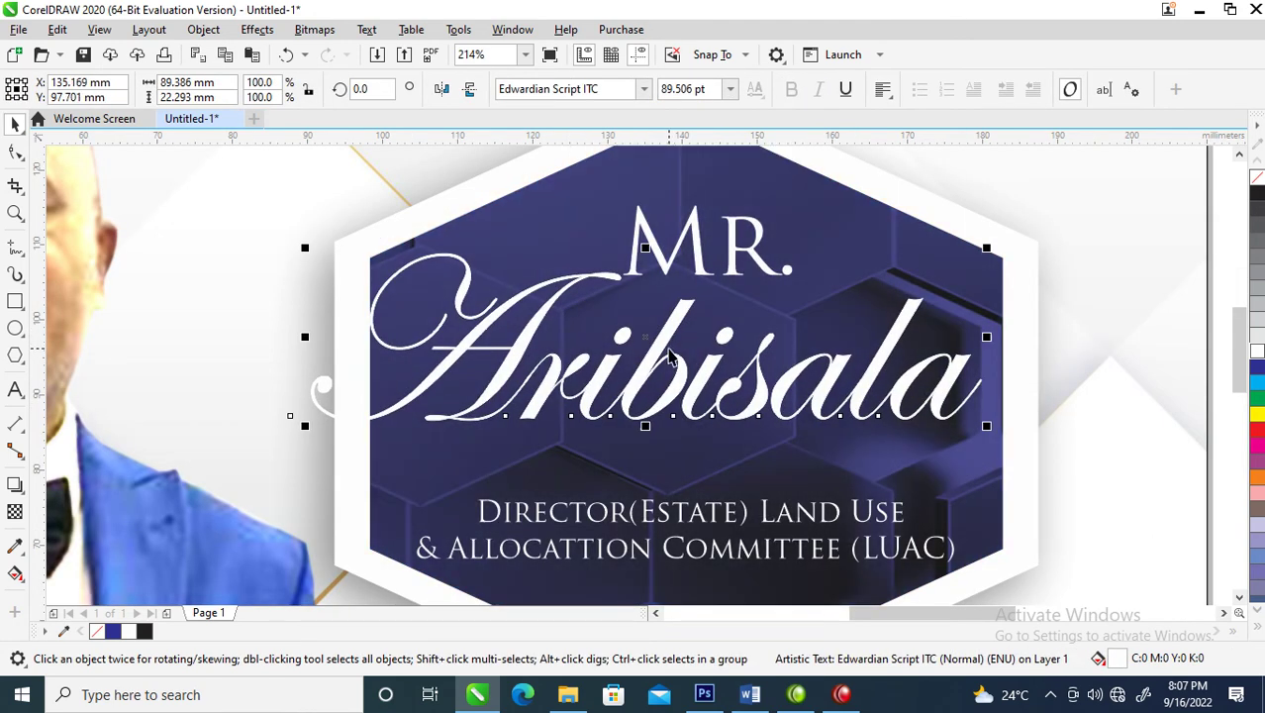
- Set the surname in Morganite and place it between "Mr." and the Director text
{"action": "left_click", "coordinate": [643, 89]}
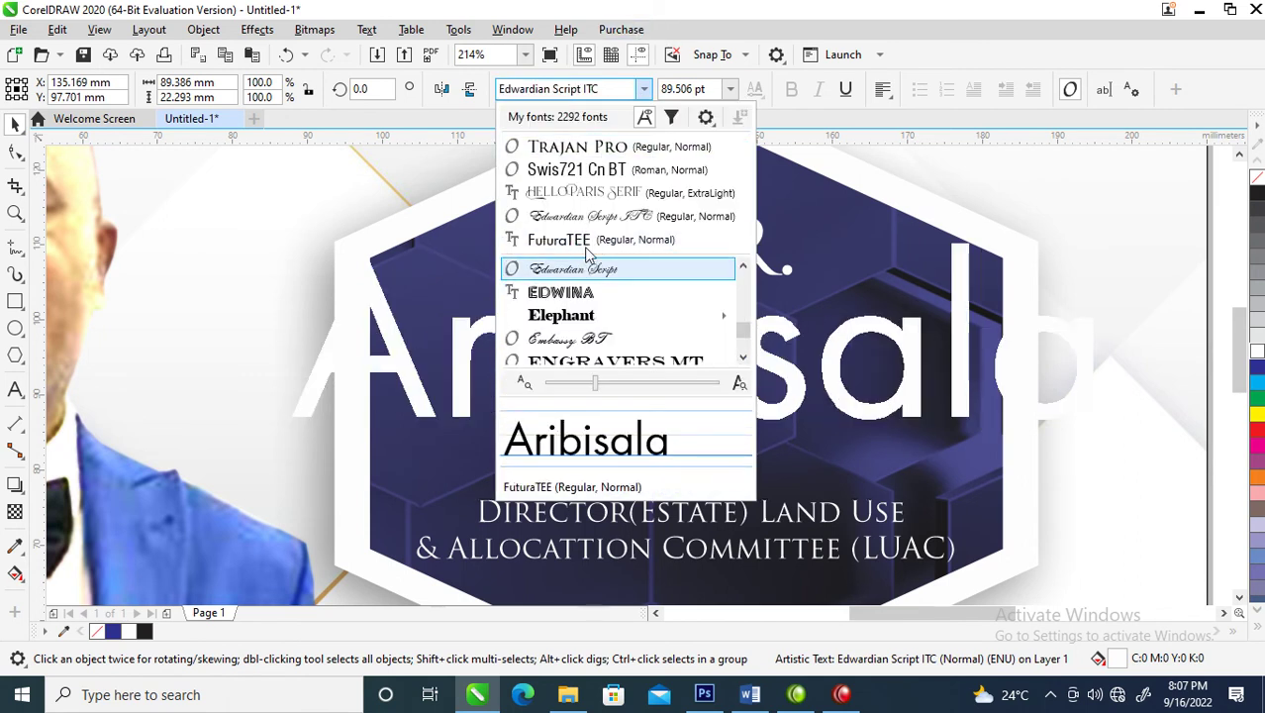
{"action": "scroll", "coordinate": [588, 254], "scroll_direction": "down", "scroll_amount": 15}
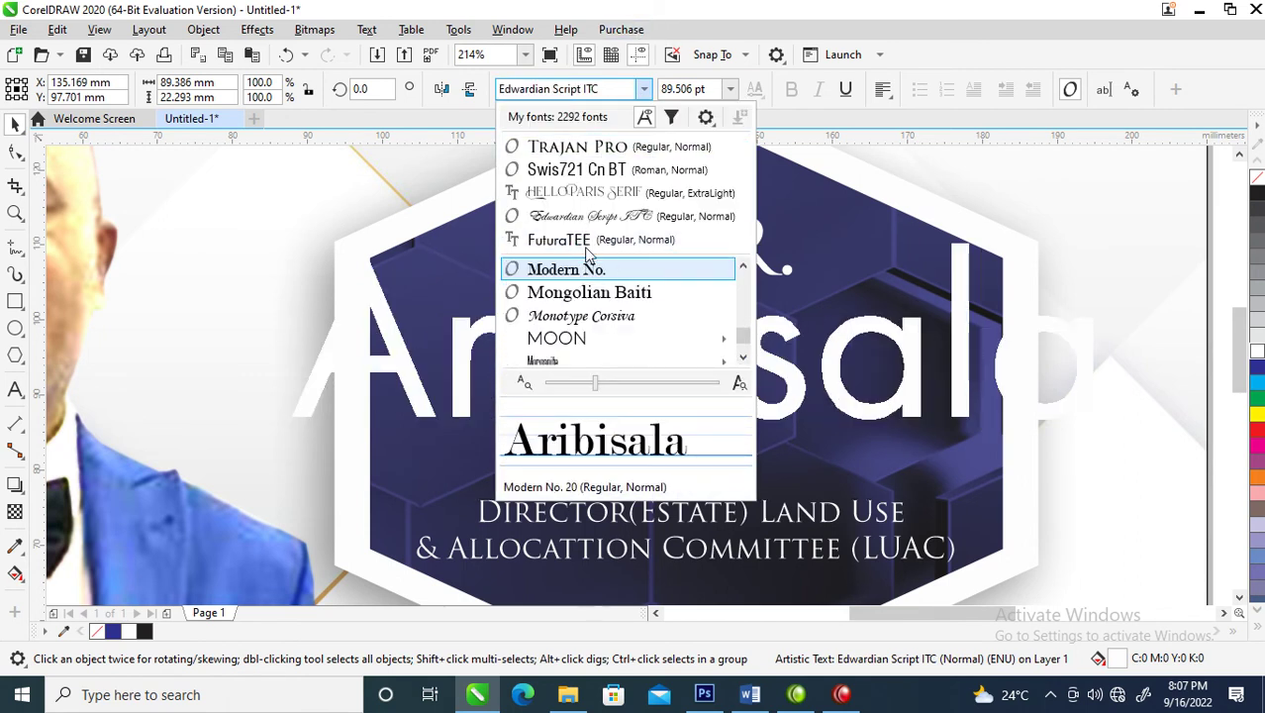
{"action": "scroll", "coordinate": [599, 304], "scroll_direction": "down", "scroll_amount": 2}
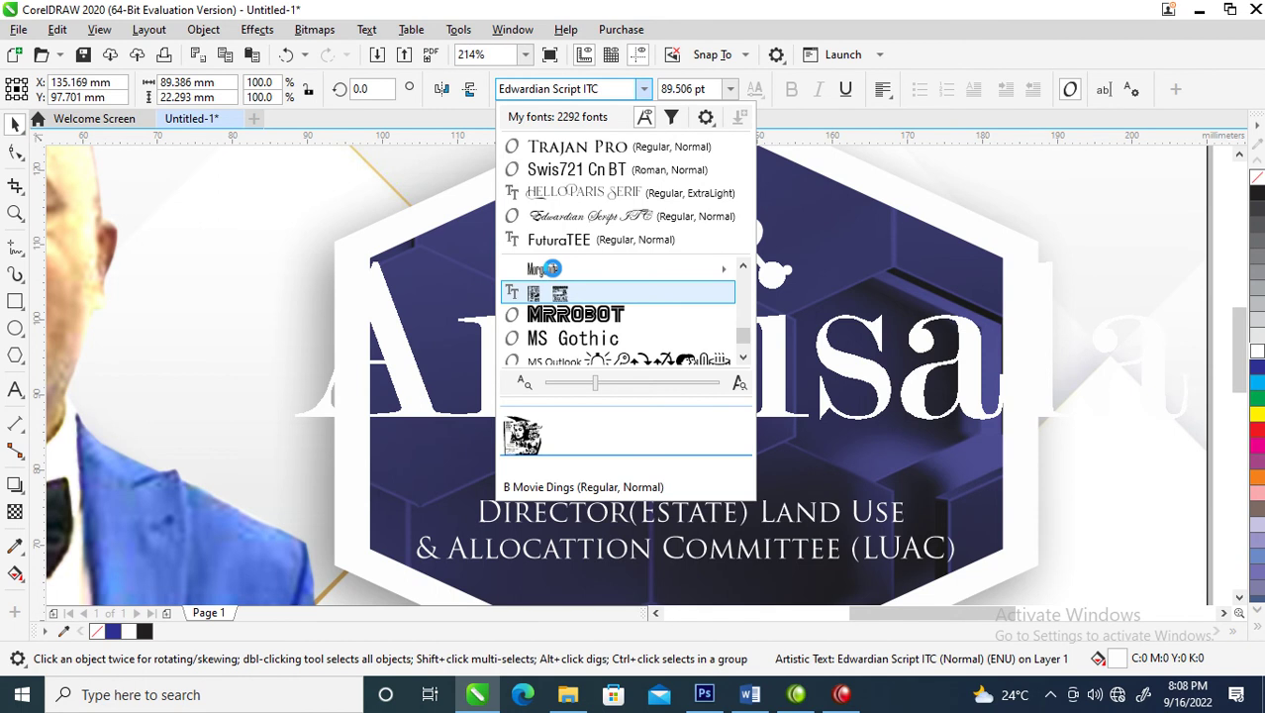
{"action": "left_click", "coordinate": [551, 268]}
{"action": "left_click_drag", "start_coordinate": [621, 359], "coordinate": [808, 398]}
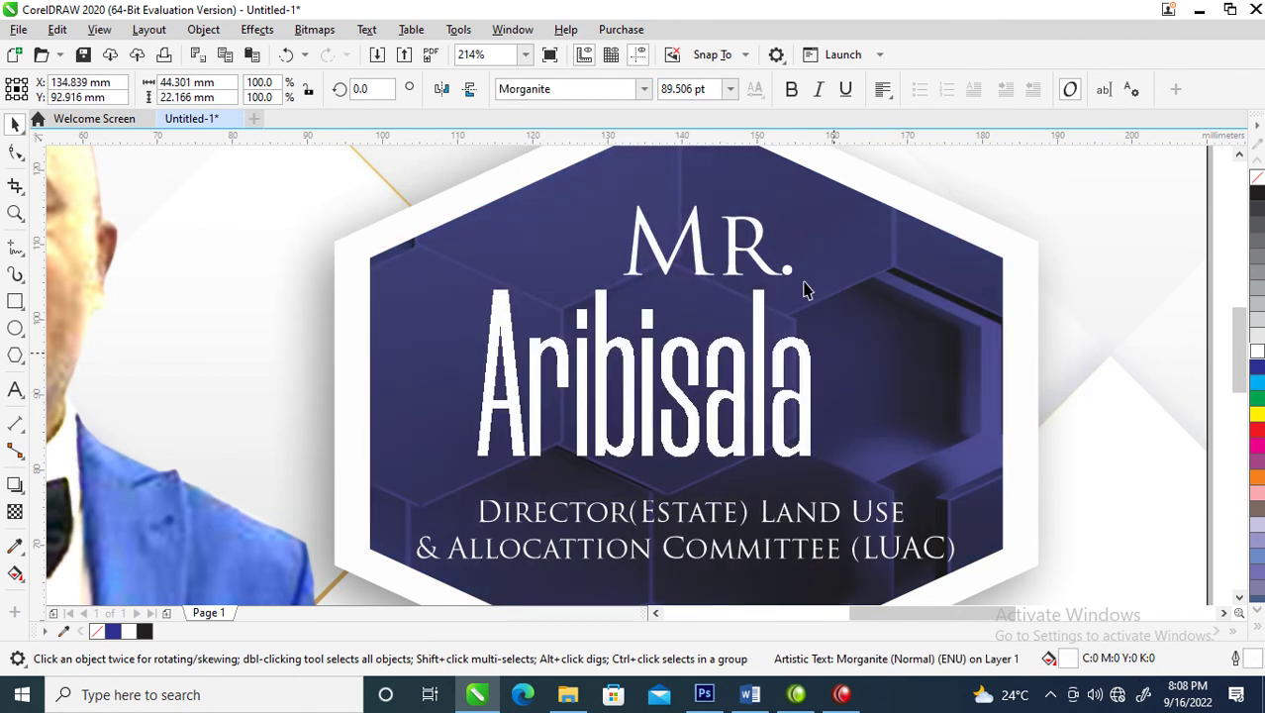
- Set "Mr." in FuturaTEE
{"action": "left_click", "coordinate": [747, 257]}
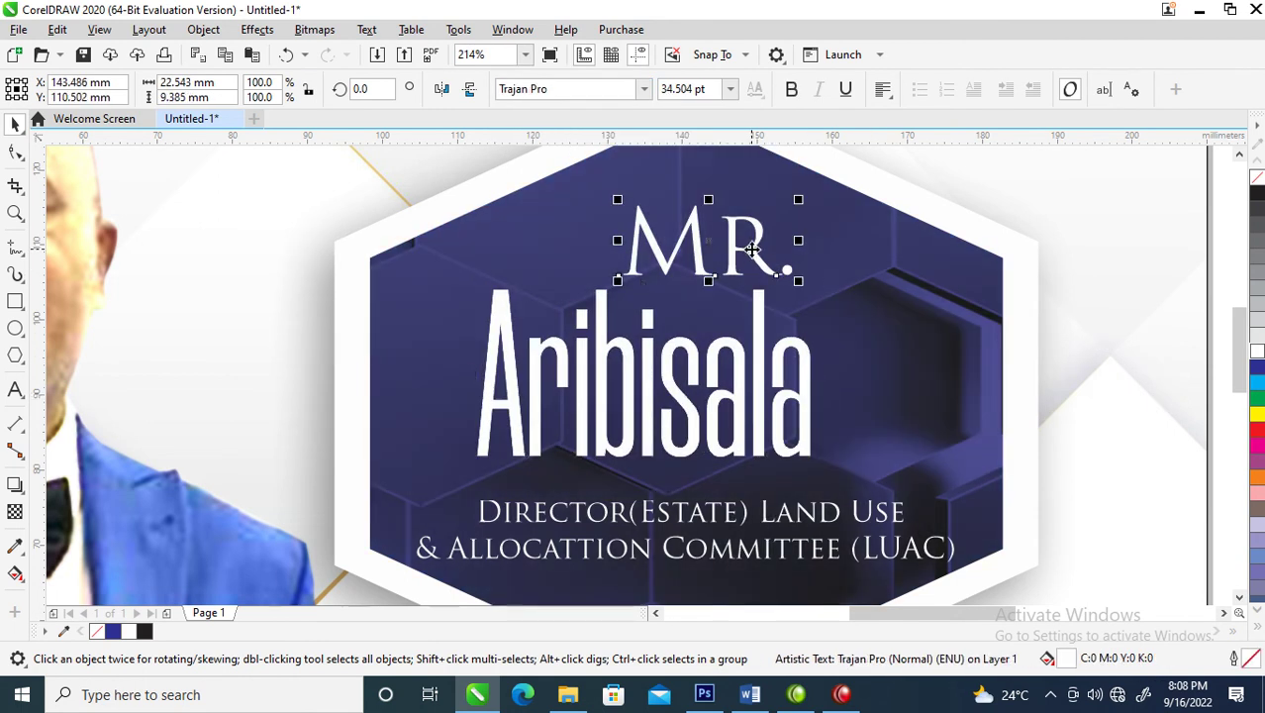
{"action": "left_click", "coordinate": [644, 89]}
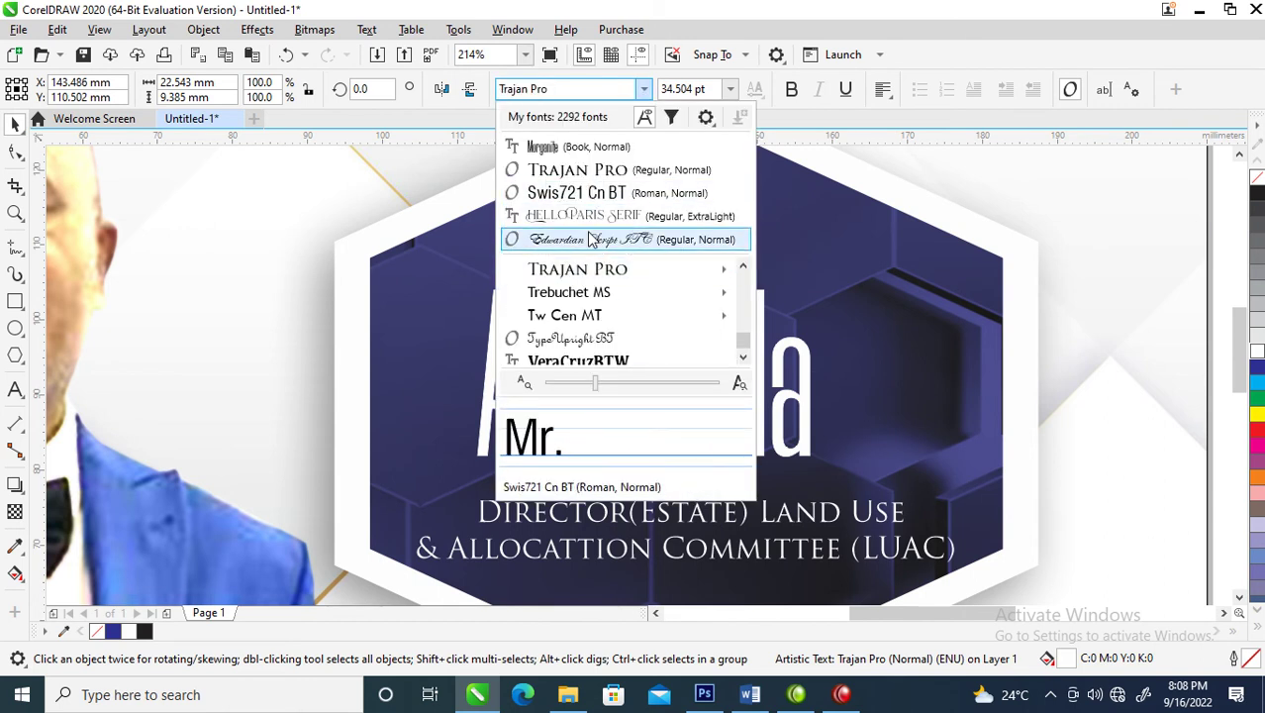
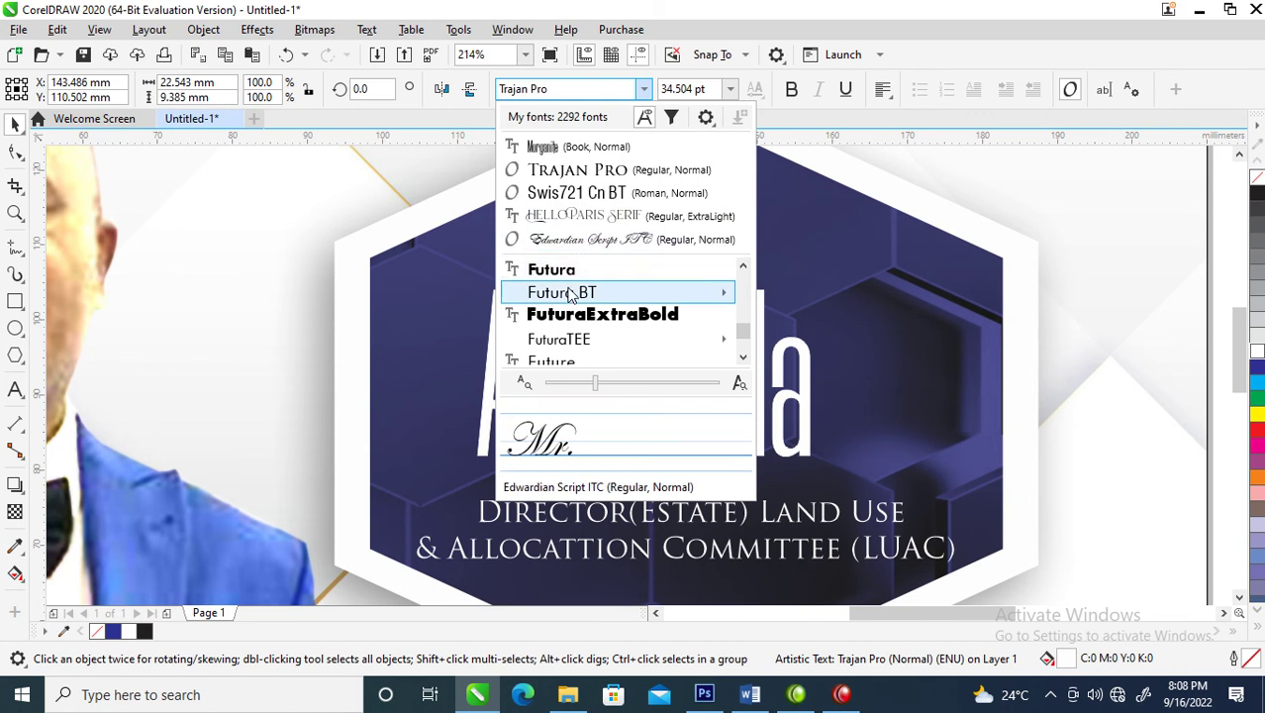
{"action": "left_click", "coordinate": [814, 342]}
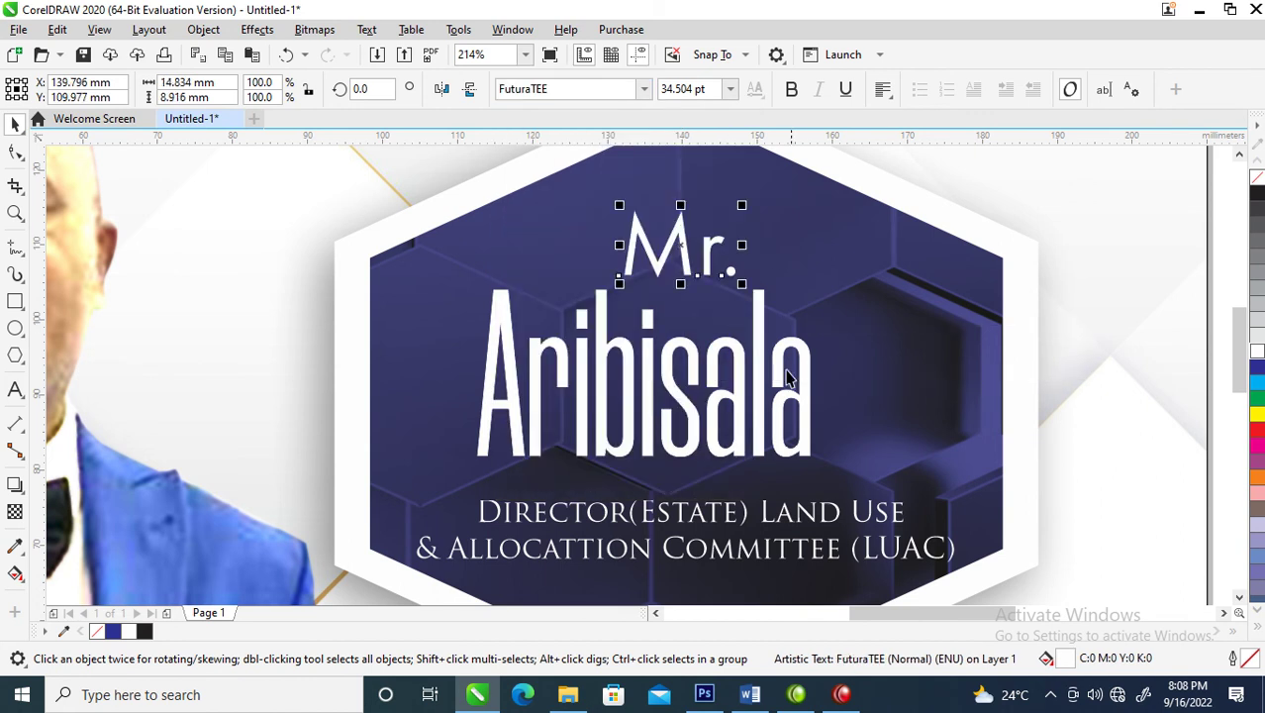
- Enlarge the surname to about 129 pt and position it just above the Director text
{"action": "left_click", "coordinate": [810, 366]}
{"action": "left_click_drag", "start_coordinate": [817, 284], "coordinate": [1033, 206]}
{"action": "left_click_drag", "start_coordinate": [912, 339], "coordinate": [877, 371]}
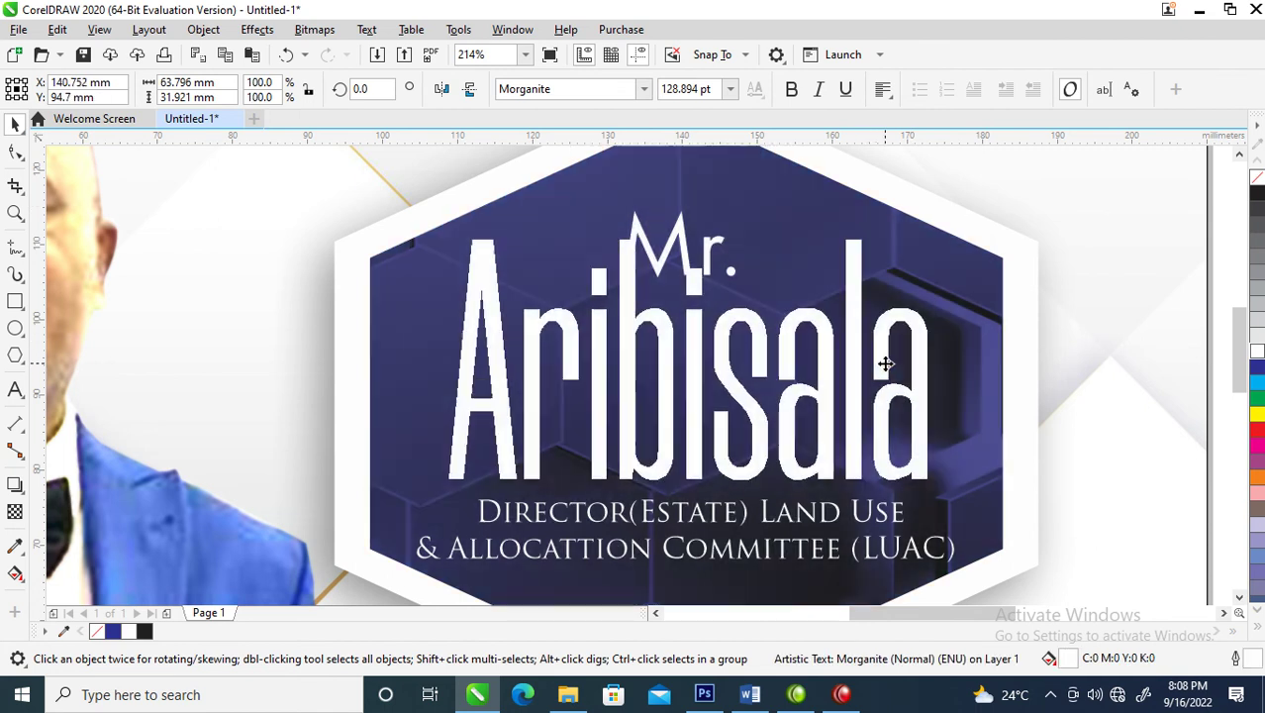
- Give the surname a white hairline outline, nudge "Mr." slightly, and skew the surname into a forward slant
{"action": "left_click", "coordinate": [735, 368]}
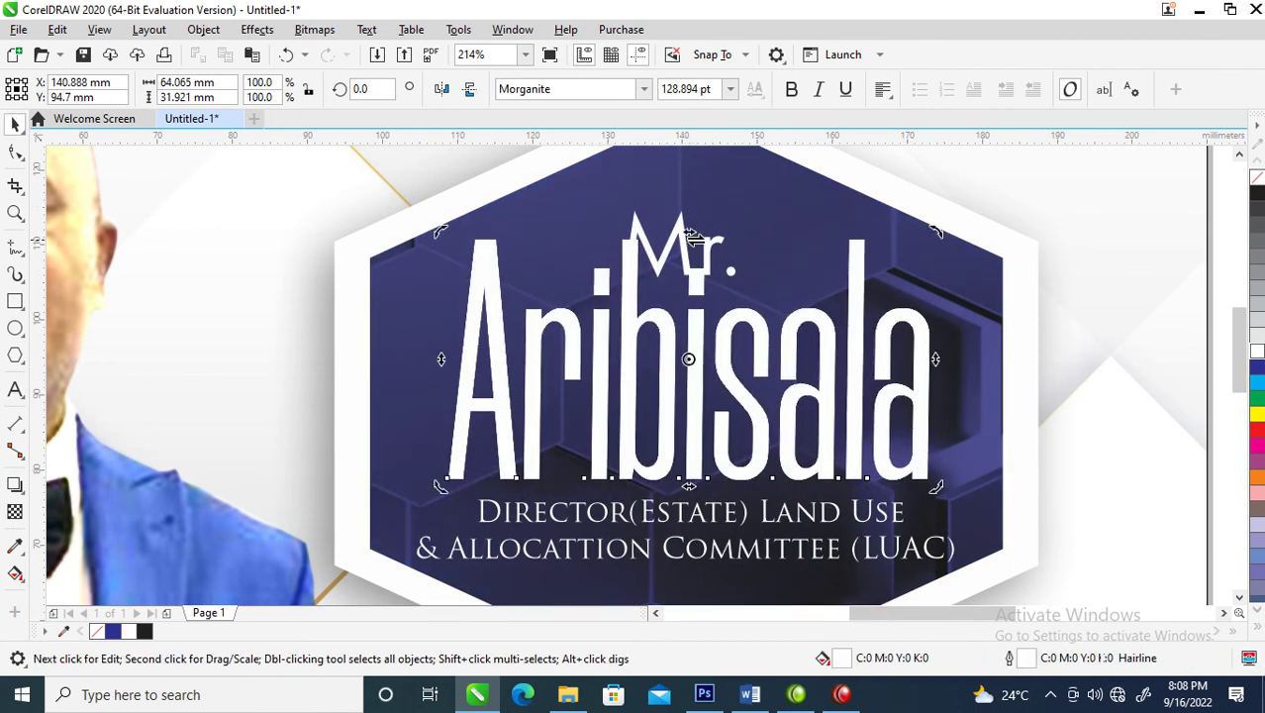
{"action": "left_click", "coordinate": [693, 260]}
{"action": "left_click", "coordinate": [693, 260]}
{"action": "left_click", "coordinate": [711, 352]}
{"action": "left_click", "coordinate": [725, 350]}
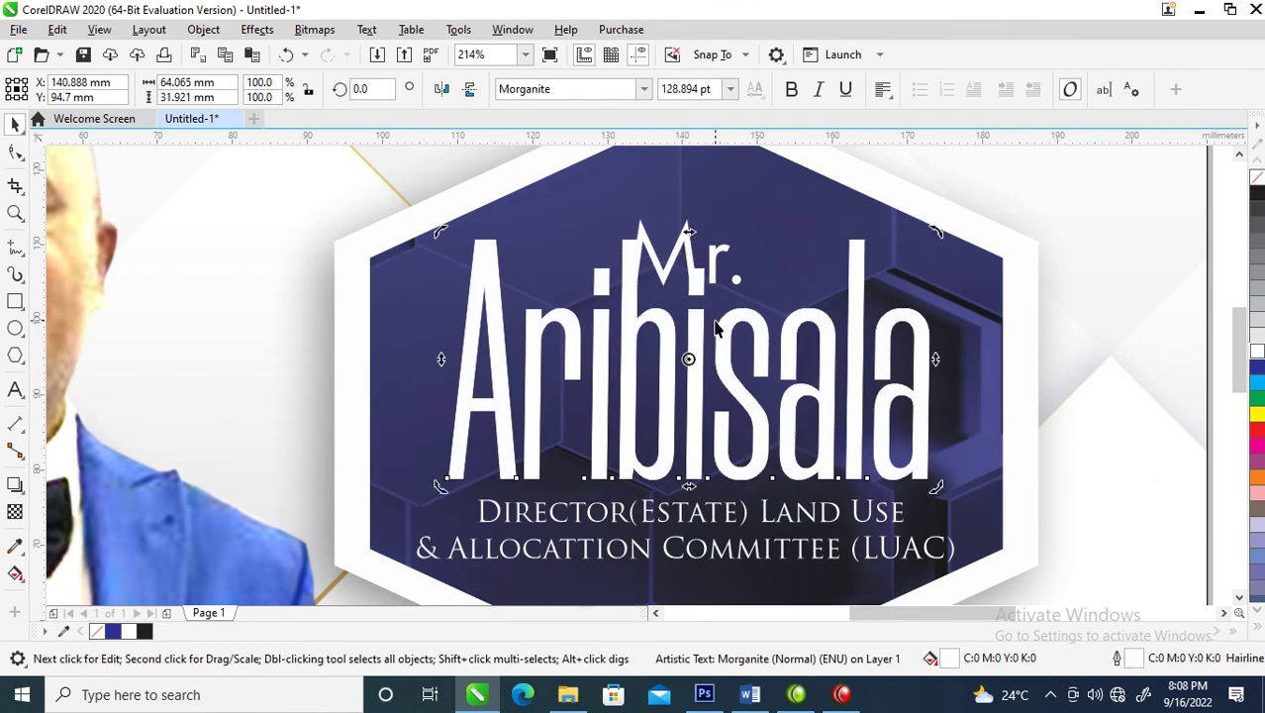
{"action": "left_click_drag", "start_coordinate": [688, 225], "coordinate": [701, 235]}
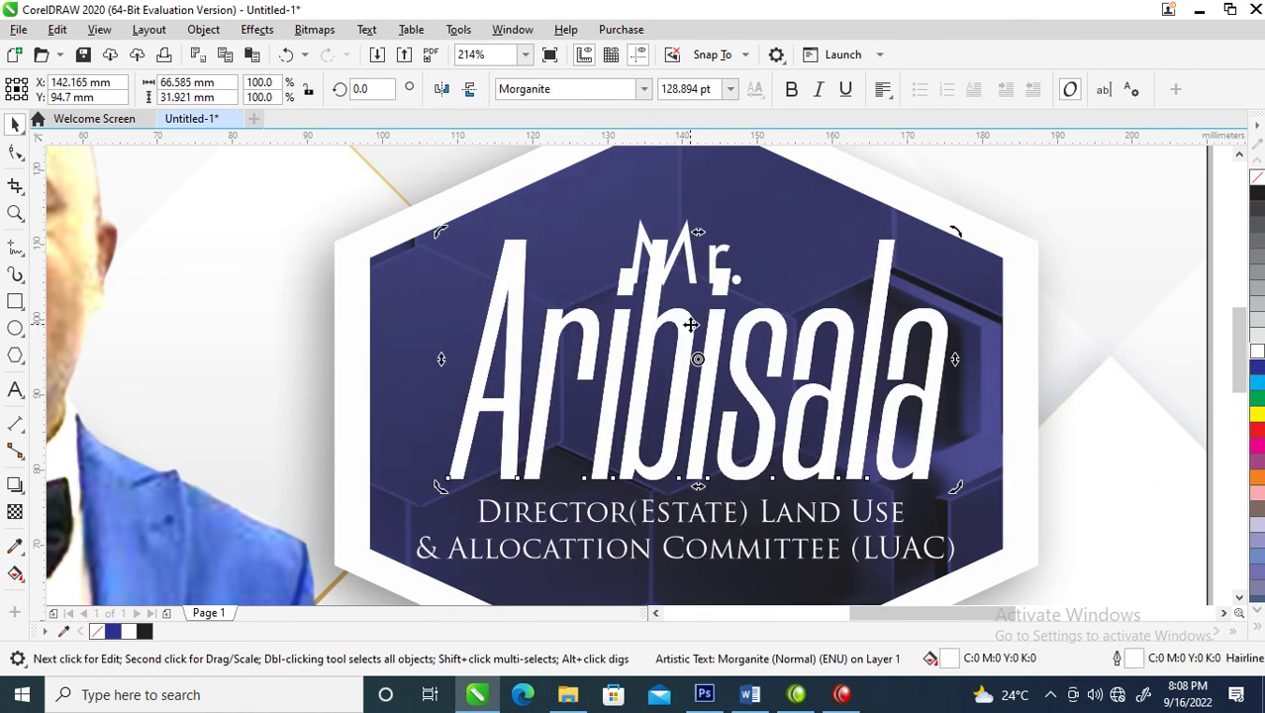
- Stretch the slanted surname wider across the hexagon and move "Mr." up and to the right above it
{"action": "scroll", "coordinate": [699, 237], "scroll_direction": "down", "scroll_amount": 3}
{"action": "scroll", "coordinate": [699, 238], "scroll_direction": "down", "scroll_amount": 4}
{"action": "key", "text": "z"}
{"action": "scroll", "coordinate": [682, 337], "scroll_direction": "up", "scroll_amount": 5}
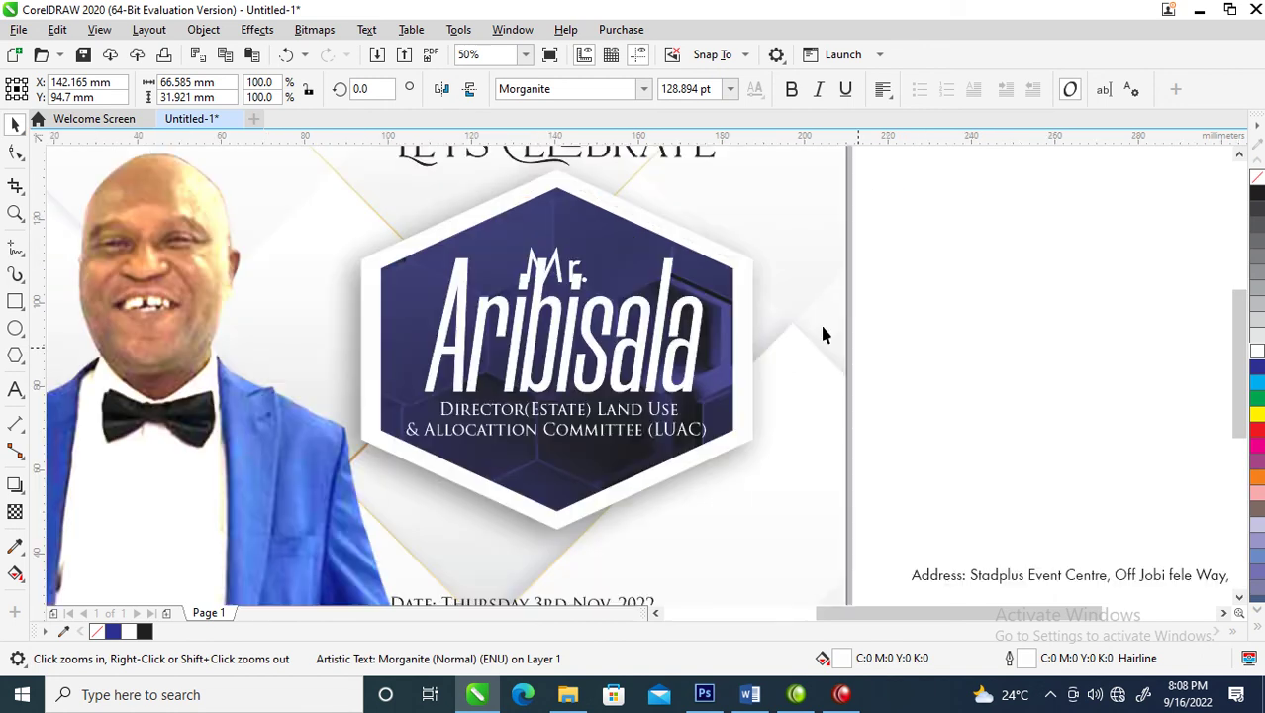
{"action": "key", "text": "space"}
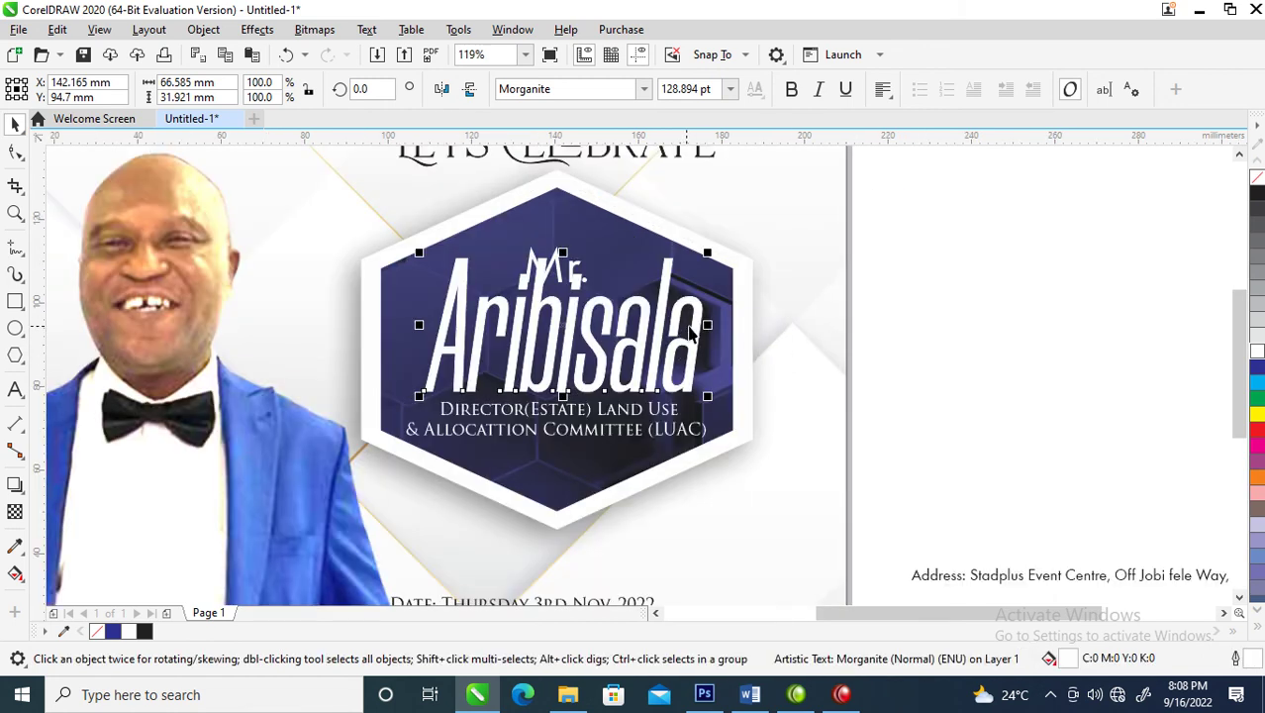
{"action": "mouse_move", "coordinate": [709, 326]}
{"action": "left_mouse_down"}
{"action": "mouse_move", "coordinate": [746, 327]}
{"action": "mouse_move", "coordinate": [730, 325]}
{"action": "left_mouse_up"}
{"action": "left_click_drag", "start_coordinate": [557, 263], "coordinate": [578, 248]}
- Draw a circle about 15.9 mm across over "Mr.", fill it white and remove its outline
{"action": "key", "text": "space"}
{"action": "left_click_drag", "start_coordinate": [354, 193], "coordinate": [871, 436]}
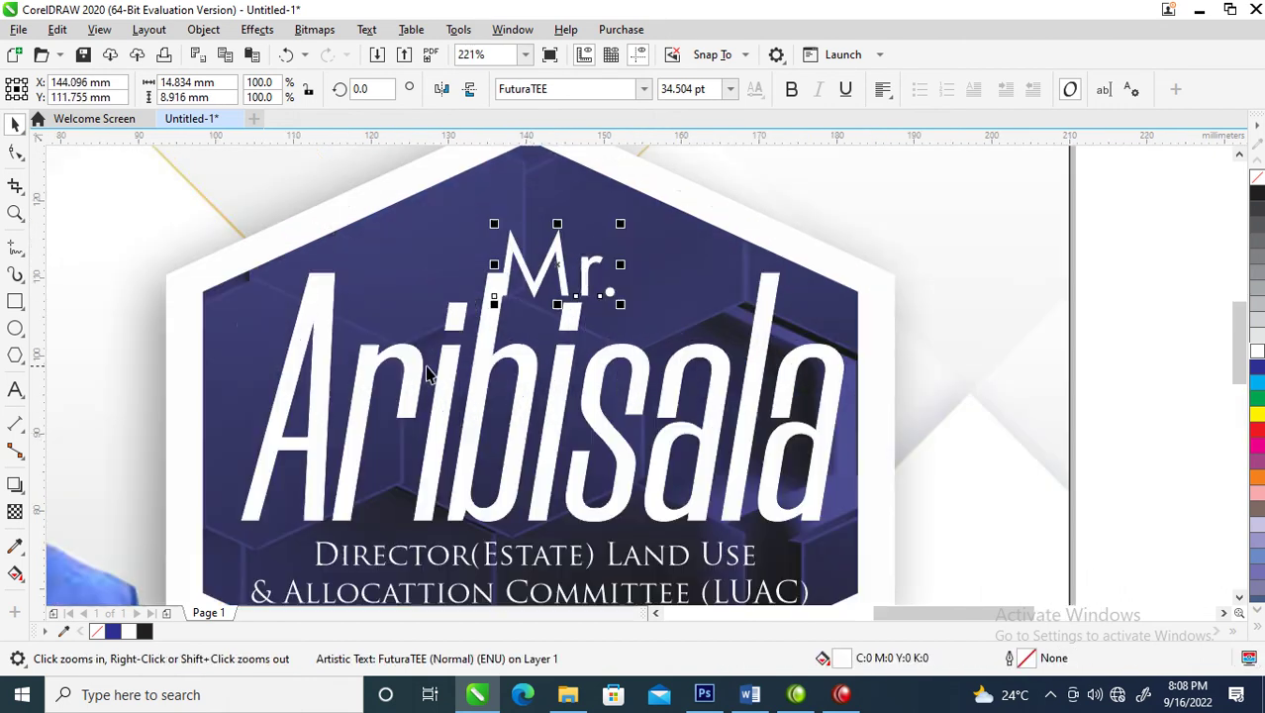
{"action": "left_click", "coordinate": [15, 331]}
{"action": "left_click_drag", "start_coordinate": [485, 206], "coordinate": [610, 295]}
{"action": "key", "text": "space"}
{"action": "left_click", "coordinate": [1255, 337]}
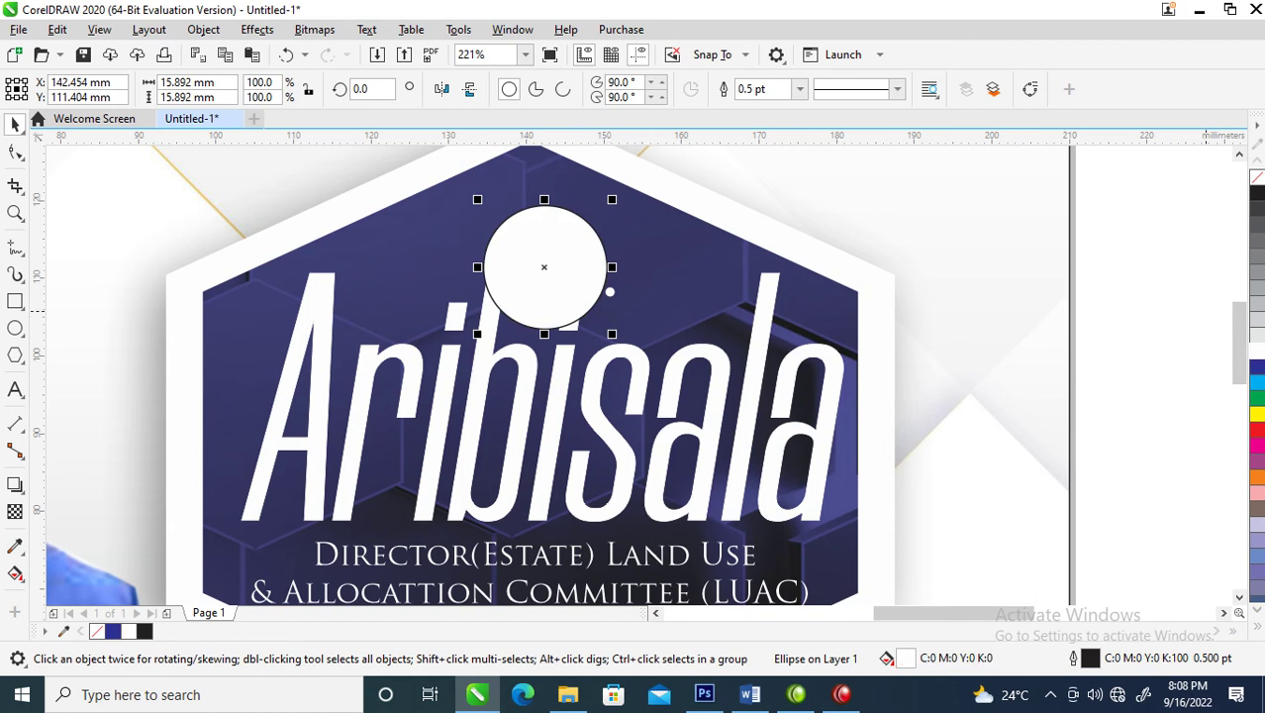
{"action": "right_click", "coordinate": [1256, 177]}
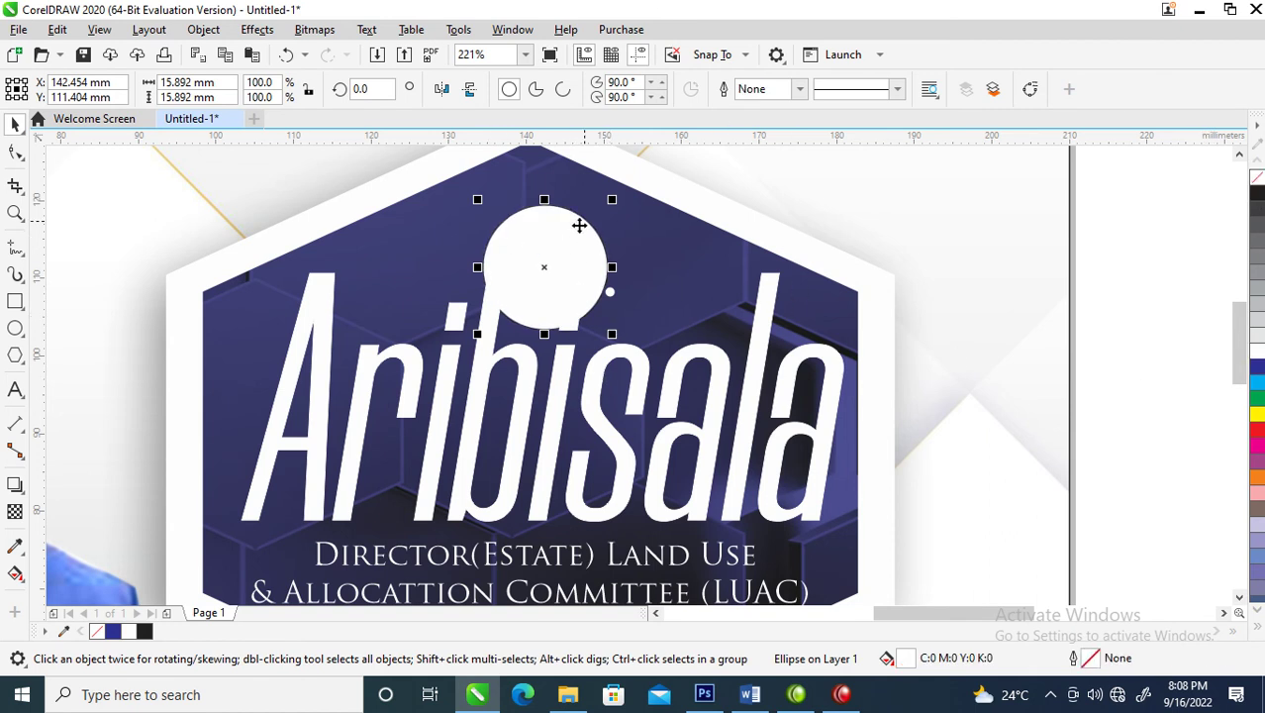
- Trim the surname with the white circle, then shrink the circle about its centre to about 12.5 mm across
{"action": "left_click", "coordinate": [601, 426], "text": "shift"}
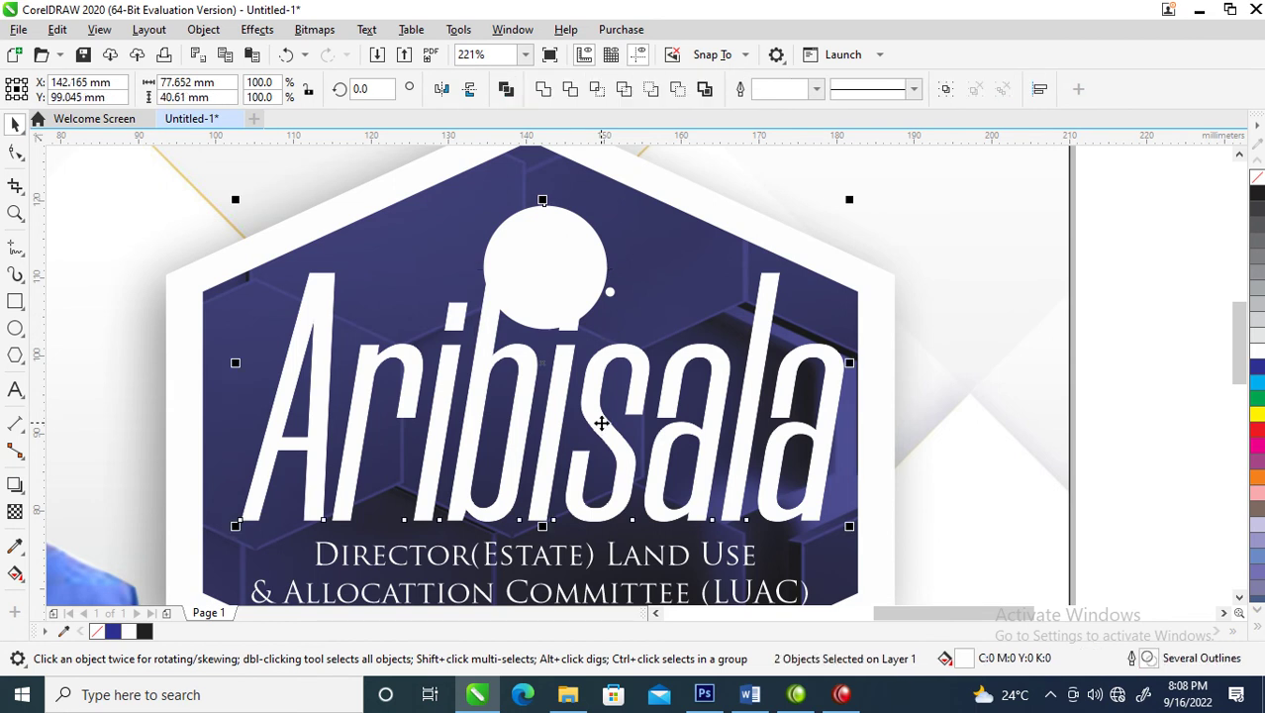
{"action": "key", "text": "x"}
{"action": "key", "text": "space"}
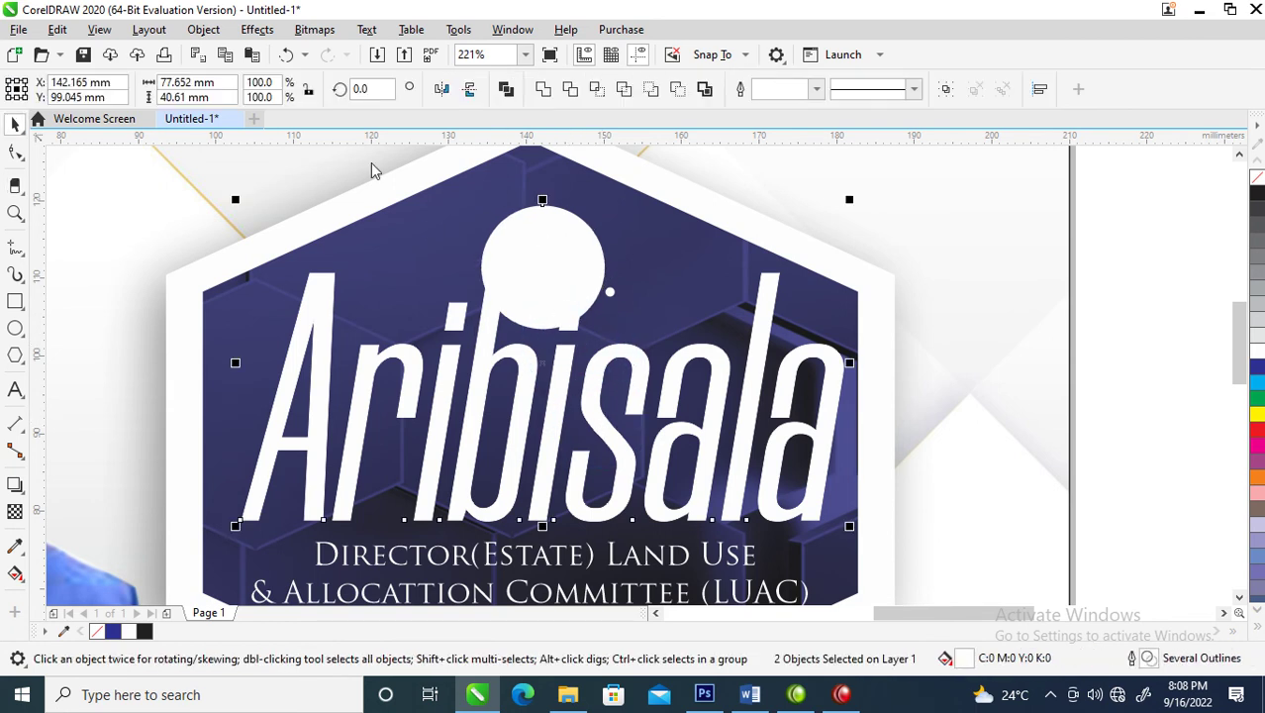
{"action": "left_click", "coordinate": [571, 91]}
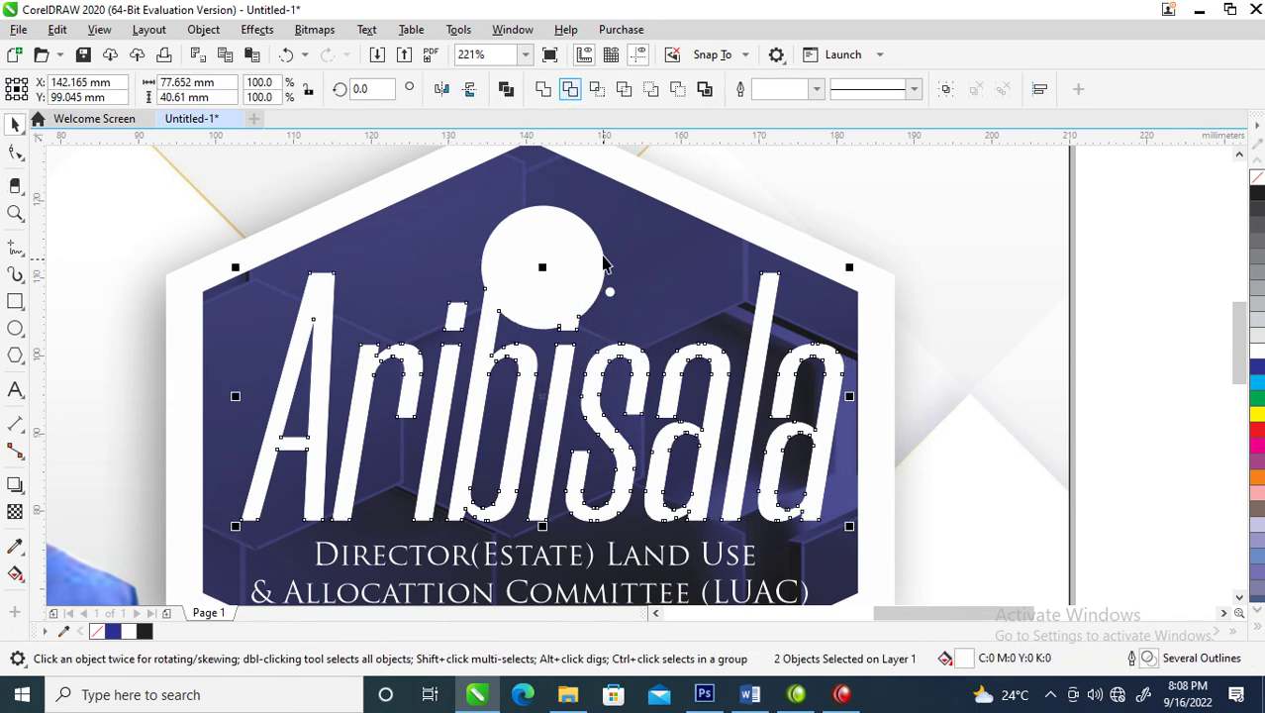
{"action": "left_click", "coordinate": [575, 256]}
{"action": "left_click_drag", "start_coordinate": [615, 195], "coordinate": [598, 212]}
- Make "Mr." black and bold, and shrink it to fit inside the white circle
{"action": "left_click", "coordinate": [603, 281]}
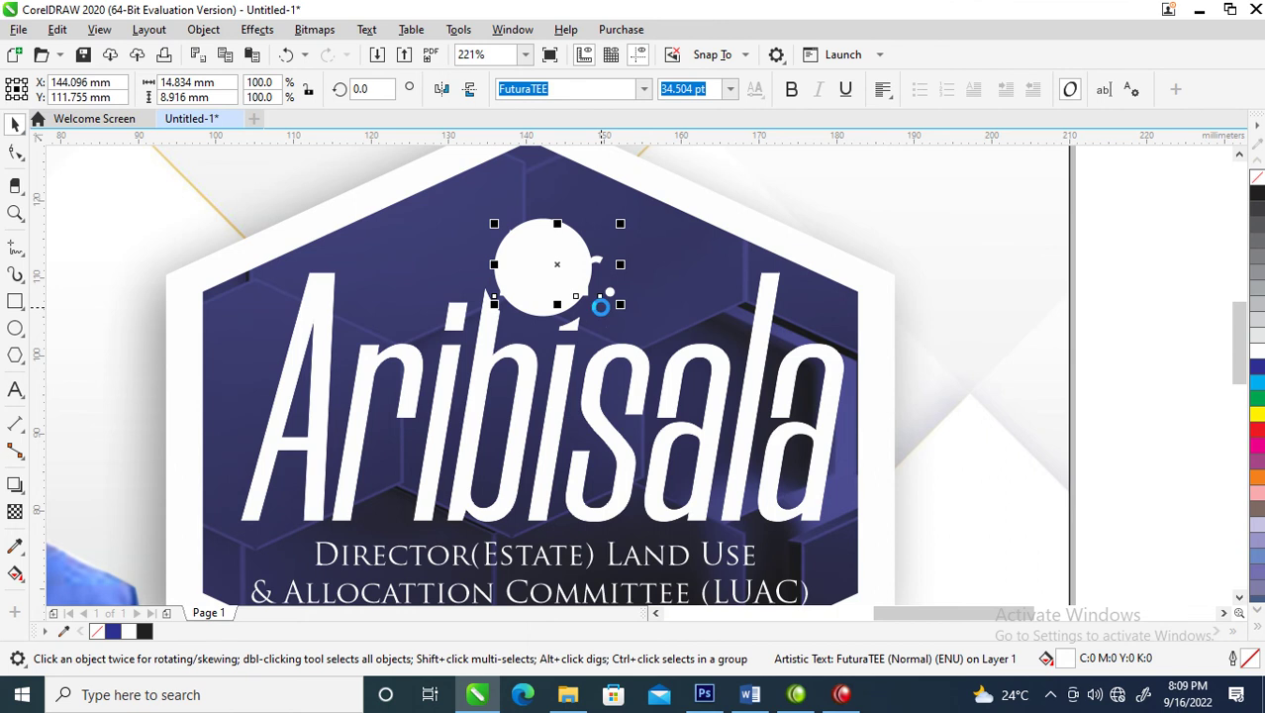
{"action": "left_click", "coordinate": [1259, 201]}
{"action": "left_click", "coordinate": [790, 89]}
{"action": "left_click_drag", "start_coordinate": [646, 229], "coordinate": [570, 282]}
{"action": "left_click", "coordinate": [557, 237]}
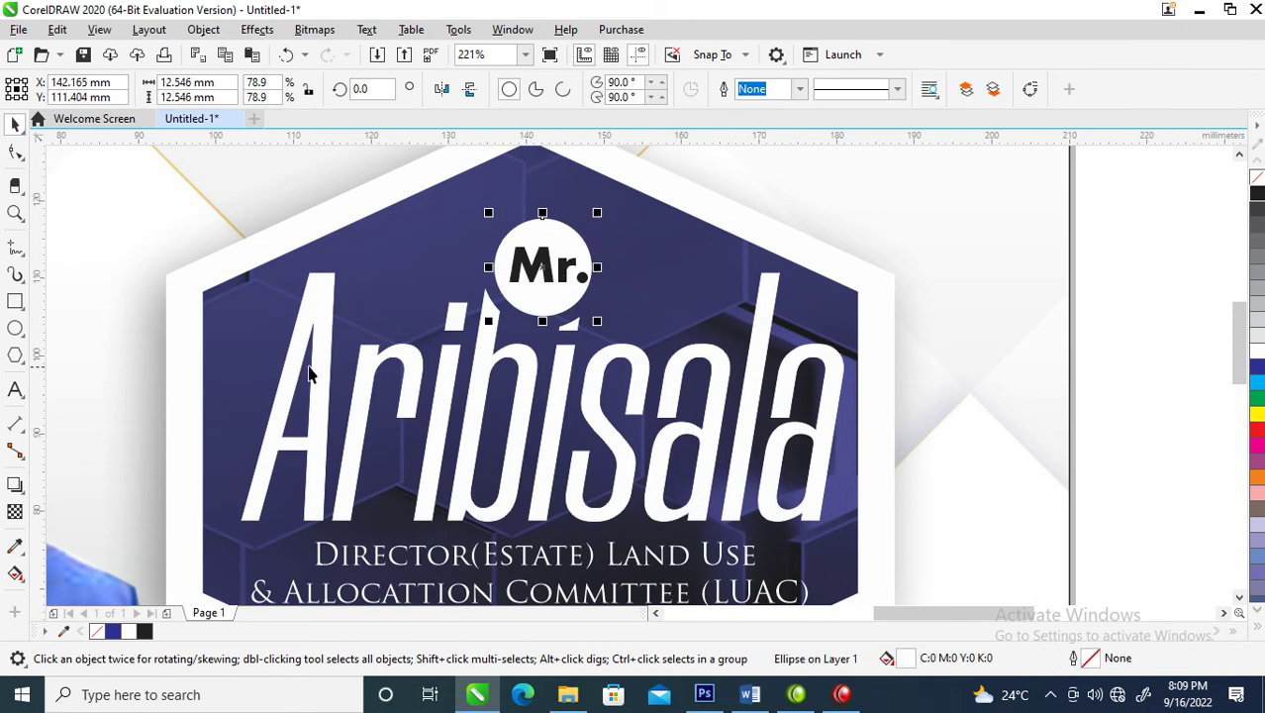
- Add two thin horizontal bars at the circle's upper left and lower right, and combine them with the circle and "Mr."
{"action": "left_click", "coordinate": [15, 302]}
{"action": "left_click_drag", "start_coordinate": [377, 245], "coordinate": [613, 299]}
{"action": "key", "text": "space"}
{"action": "left_click_drag", "start_coordinate": [323, 181], "coordinate": [353, 247]}
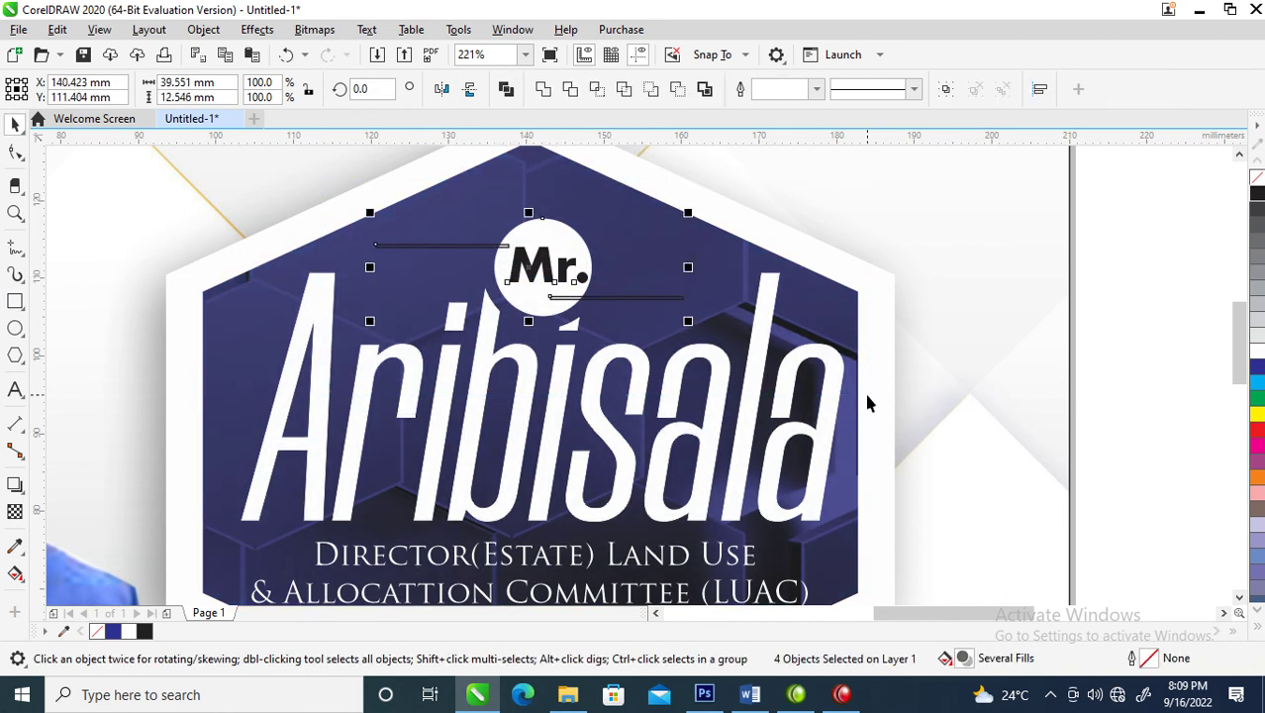
{"action": "key", "text": "ctrl+l"}
- Place the one-line address beneath the Time line, below the hexagon
{"action": "scroll", "coordinate": [857, 406], "scroll_direction": "down", "scroll_amount": 5}
{"action": "key", "text": "z"}
{"action": "left_click_drag", "start_coordinate": [413, 272], "coordinate": [1049, 539]}
{"action": "left_click_drag", "start_coordinate": [714, 475], "coordinate": [475, 570]}
{"action": "left_click_drag", "start_coordinate": [616, 507], "coordinate": [668, 435]}
{"action": "left_click_drag", "start_coordinate": [1039, 495], "coordinate": [626, 548]}
{"action": "left_click_drag", "start_coordinate": [322, 403], "coordinate": [1036, 589]}
- Move the man's portrait up on the page and scale it to about 113.9 × 175.6 mm
{"action": "right_click", "coordinate": [624, 448]}
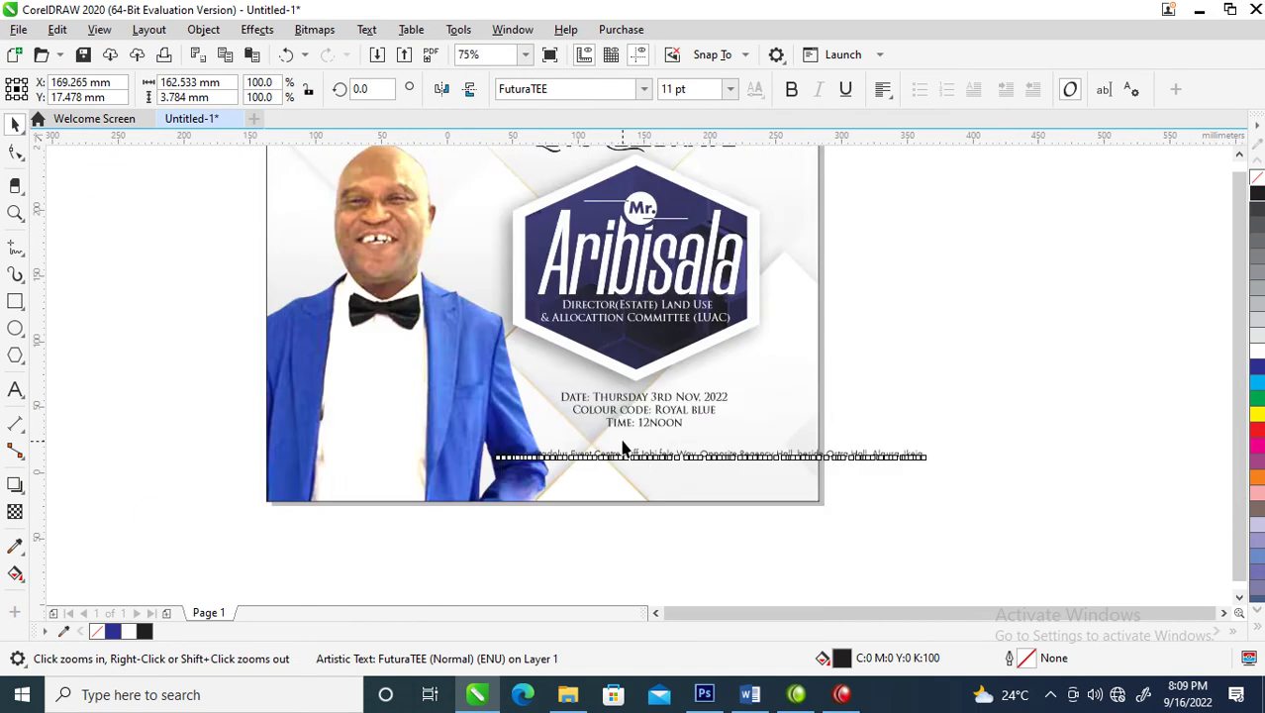
{"action": "right_click", "coordinate": [623, 449]}
{"action": "left_click_drag", "start_coordinate": [384, 248], "coordinate": [840, 468]}
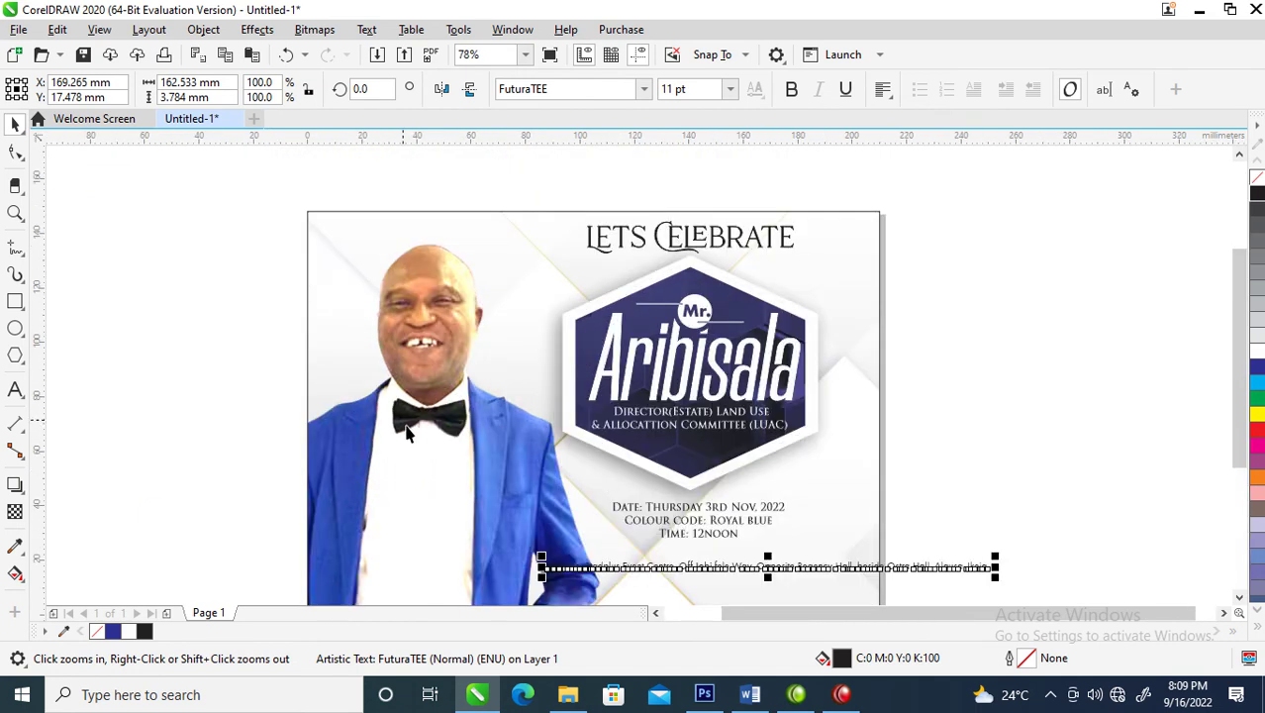
{"action": "key", "text": "space"}
{"action": "left_click_drag", "start_coordinate": [414, 444], "coordinate": [421, 413]}
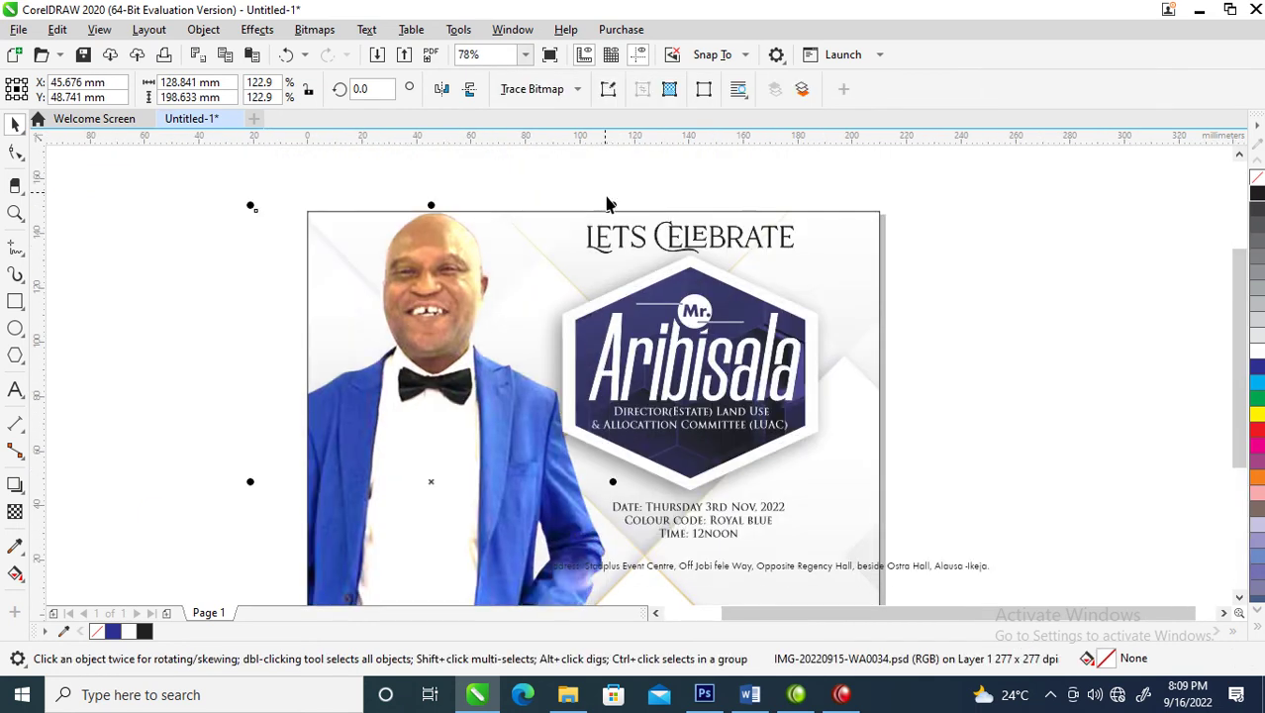
{"action": "left_click_drag", "start_coordinate": [613, 203], "coordinate": [599, 238]}
- Split the venue address into two lines and replace the "Address:" label with "@" on its own line above them
{"action": "left_click_drag", "start_coordinate": [480, 395], "coordinate": [1040, 560]}
{"action": "key", "text": "z"}
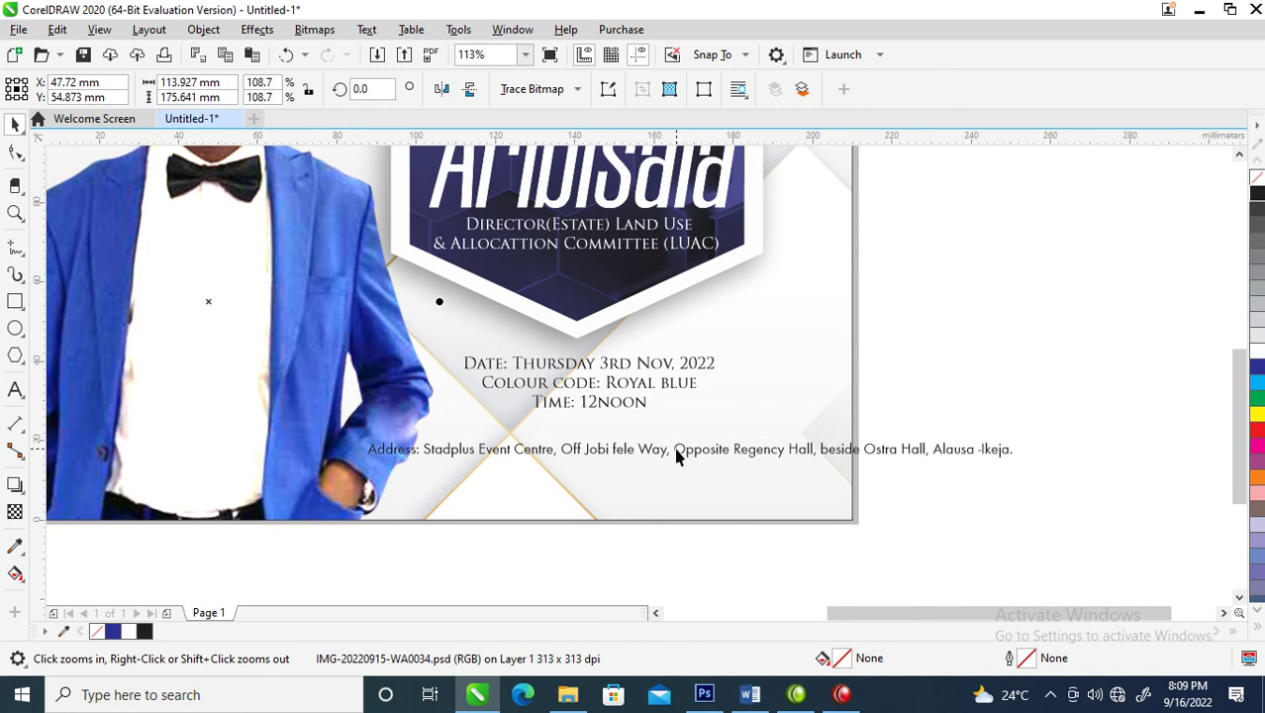
{"action": "key", "text": "F8"}
{"action": "left_click", "coordinate": [674, 450]}
{"action": "key", "text": "Return"}
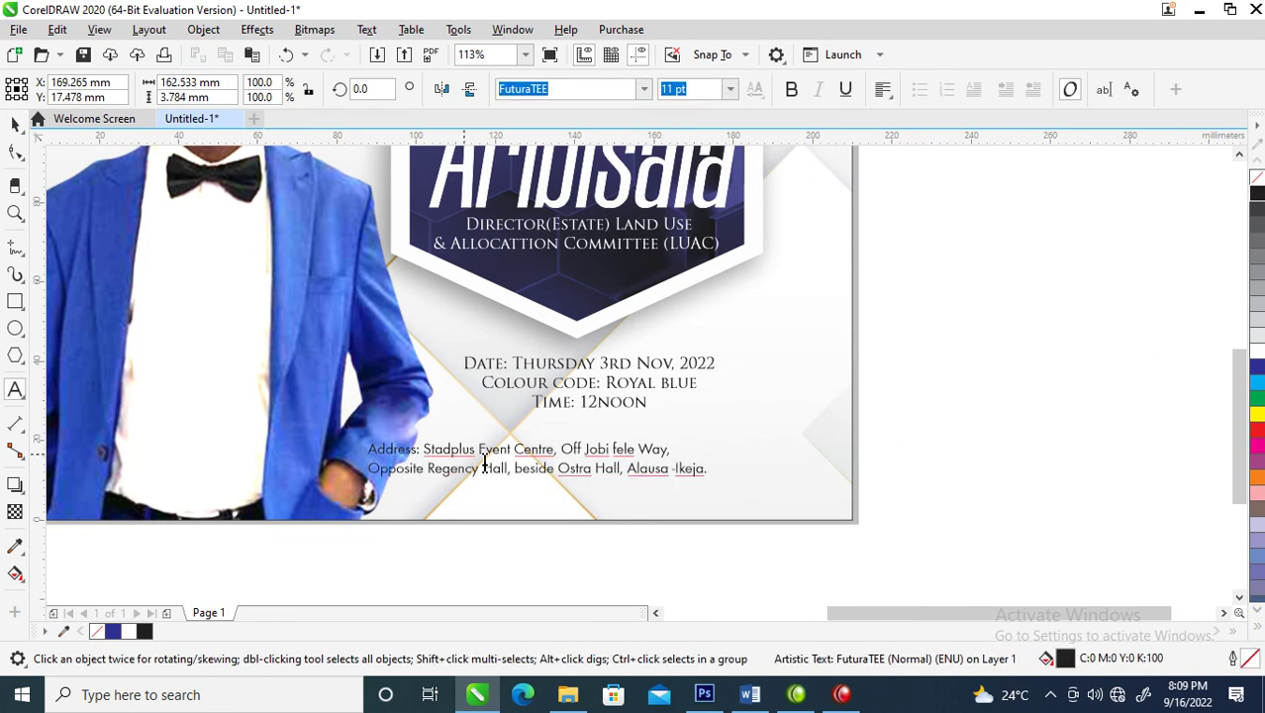
{"action": "left_click_drag", "start_coordinate": [423, 450], "coordinate": [297, 453]}
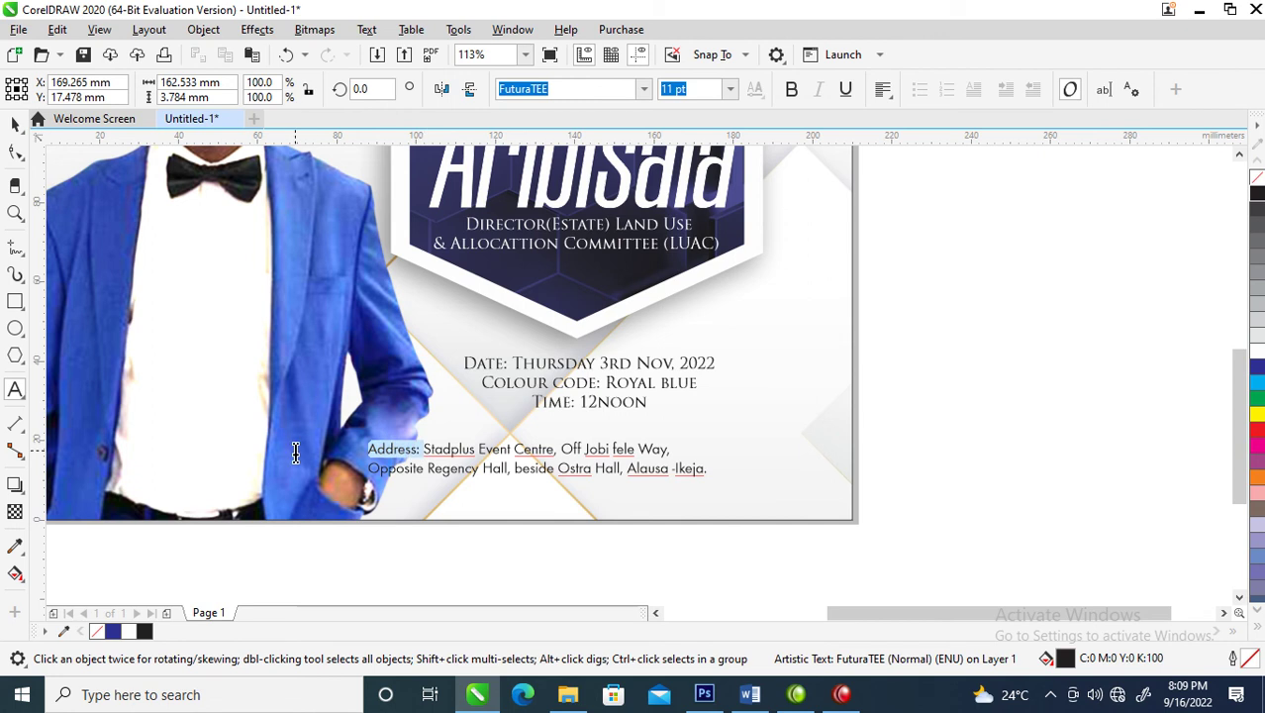
{"action": "key", "text": "Return"}
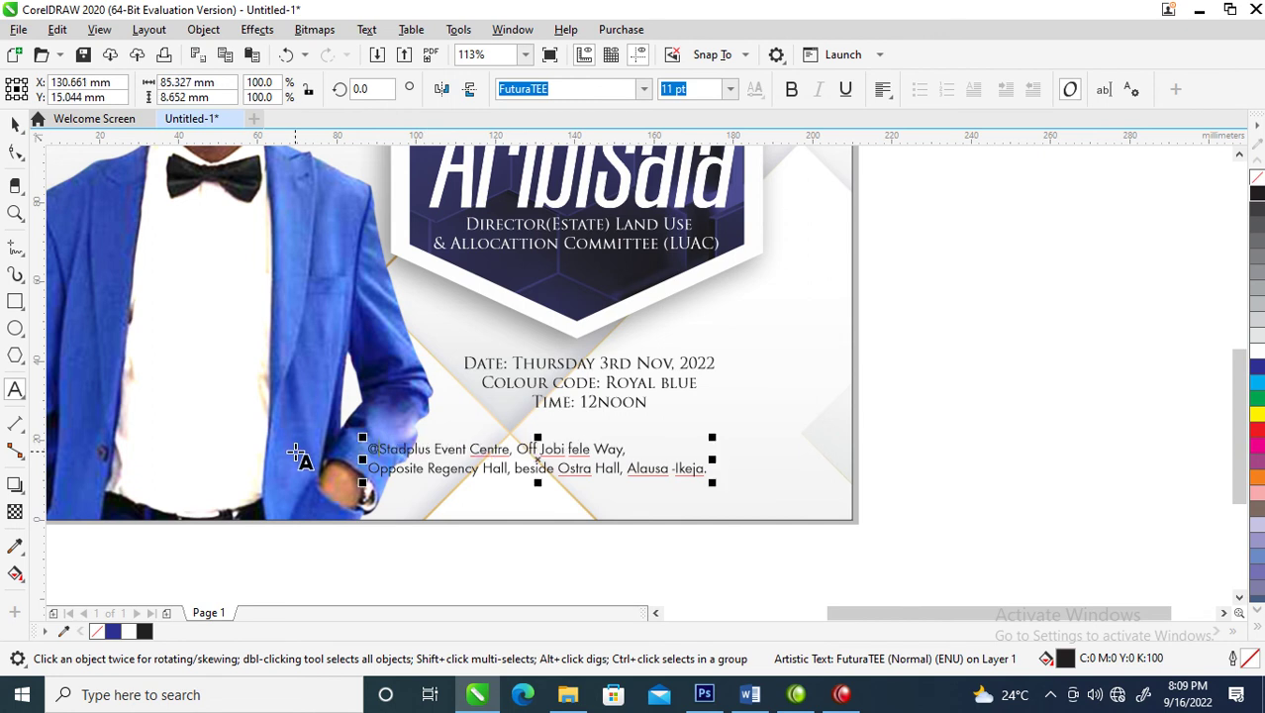
{"action": "key", "text": "ctrl+space"}
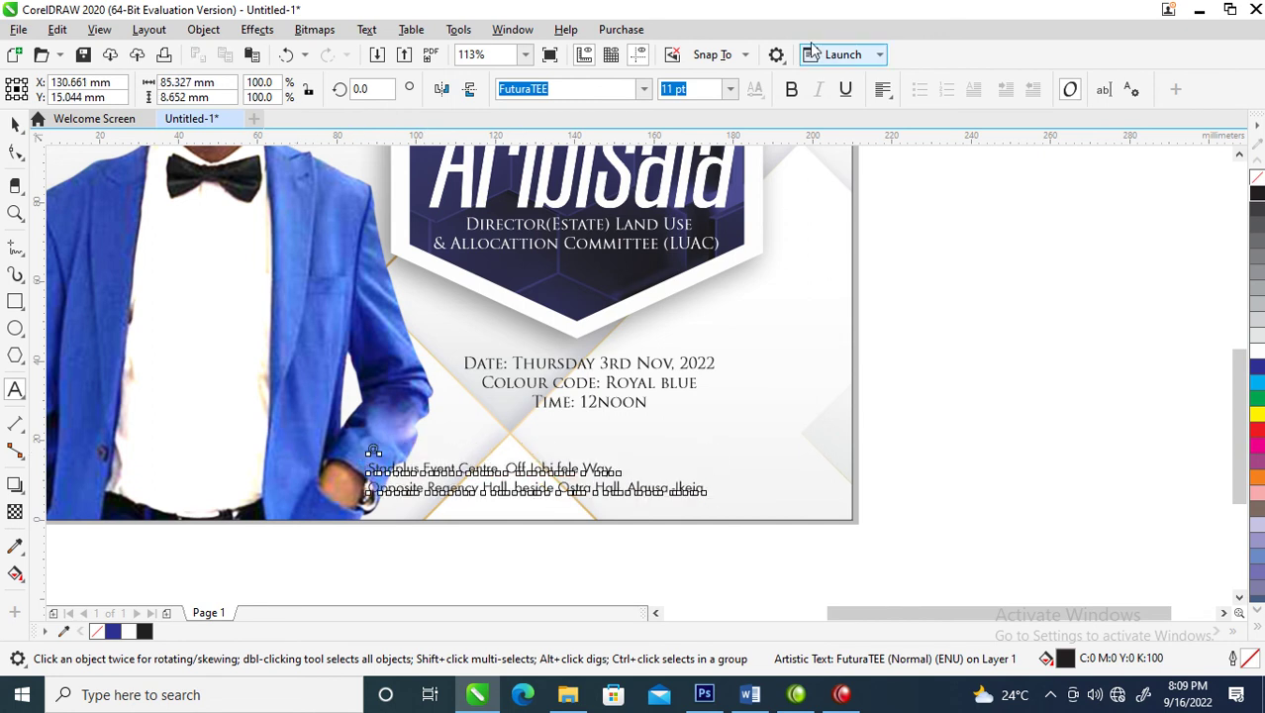
- Centre-align the address text and move it directly under the Time line
{"action": "left_click", "coordinate": [883, 91]}
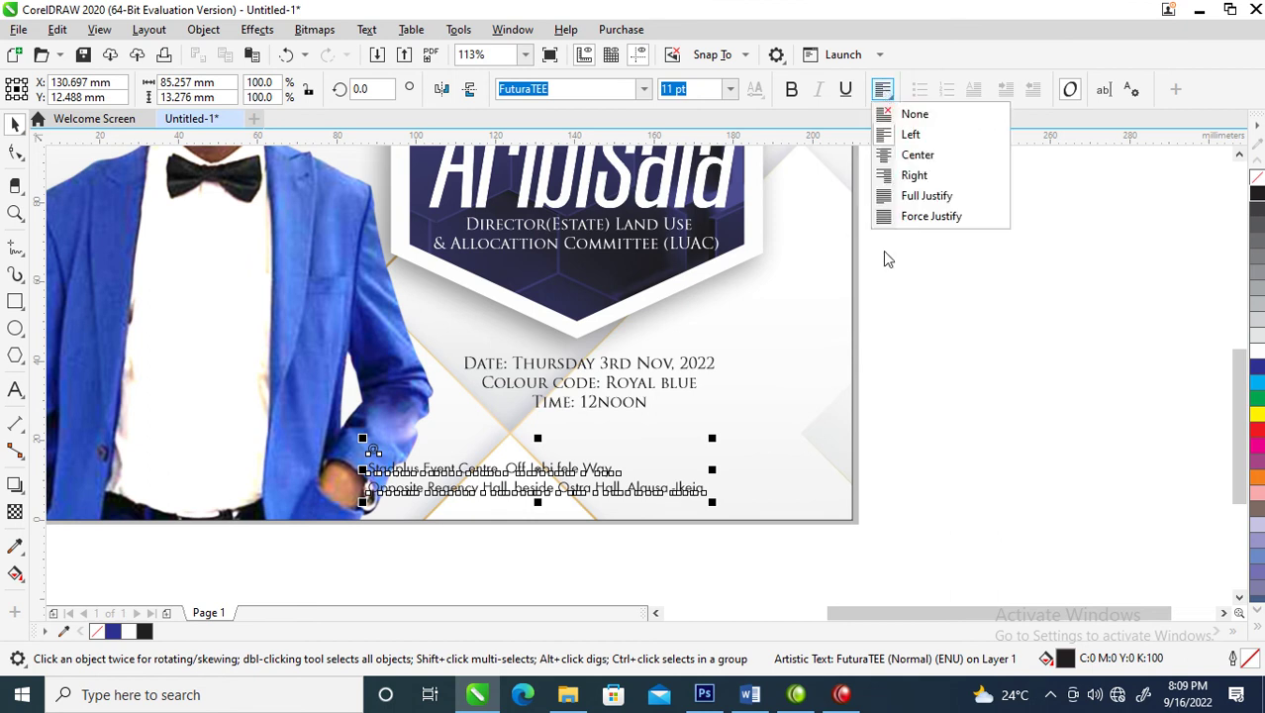
{"action": "left_click", "coordinate": [906, 152]}
{"action": "left_click_drag", "start_coordinate": [558, 469], "coordinate": [611, 440]}
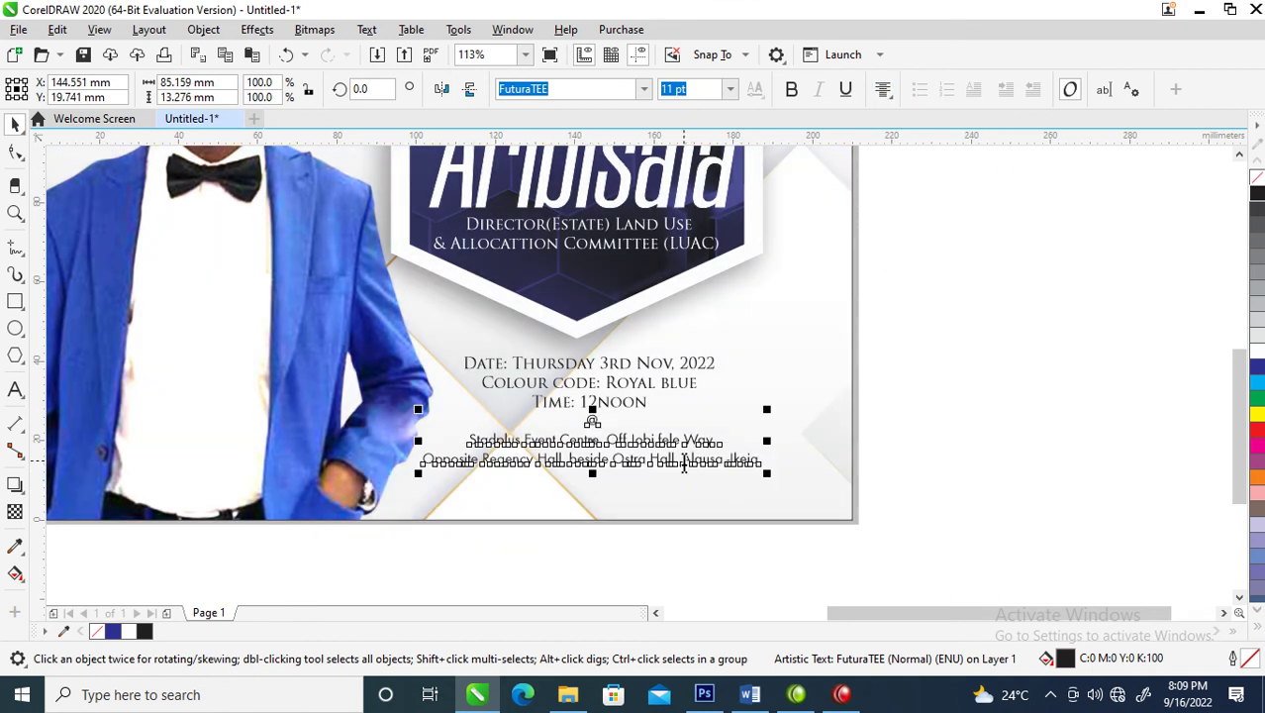
- Break the last part of the venue address onto a third line
{"action": "left_click_drag", "start_coordinate": [683, 464], "coordinate": [685, 462]}
{"action": "key", "text": "ctrl+space"}
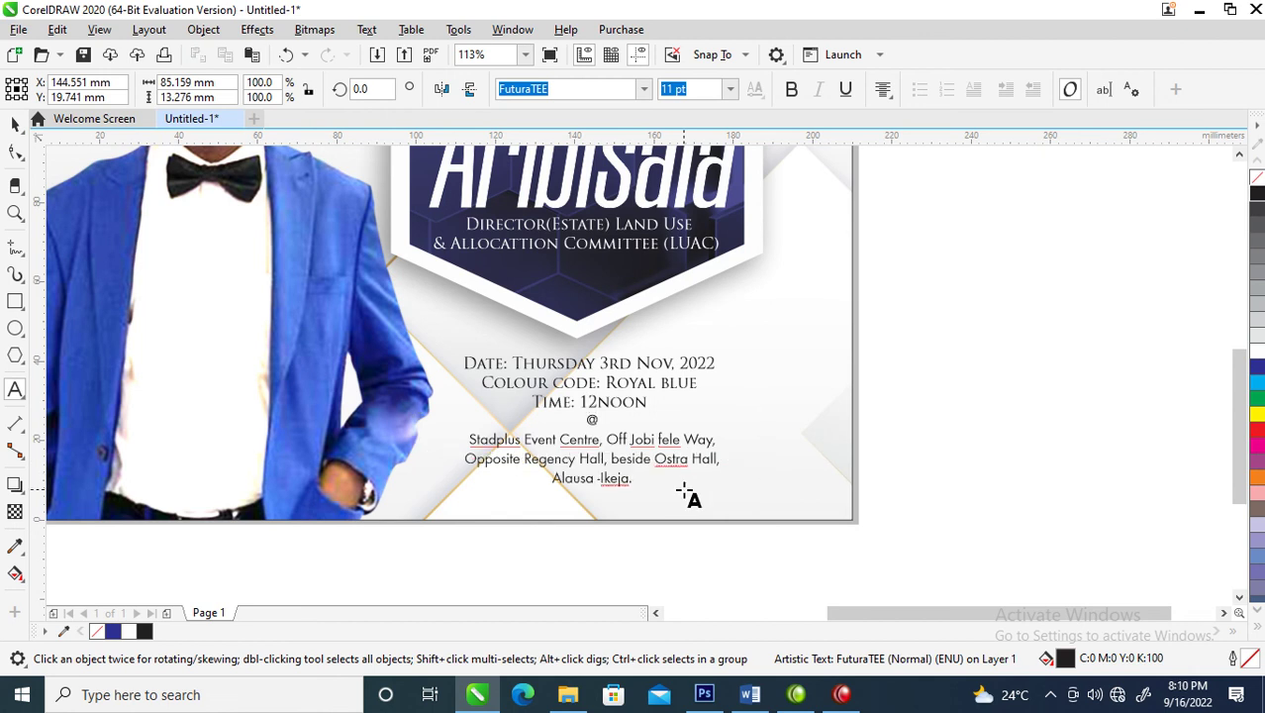
{"action": "key", "text": "ctrl+space"}
{"action": "left_click", "coordinate": [670, 356]}
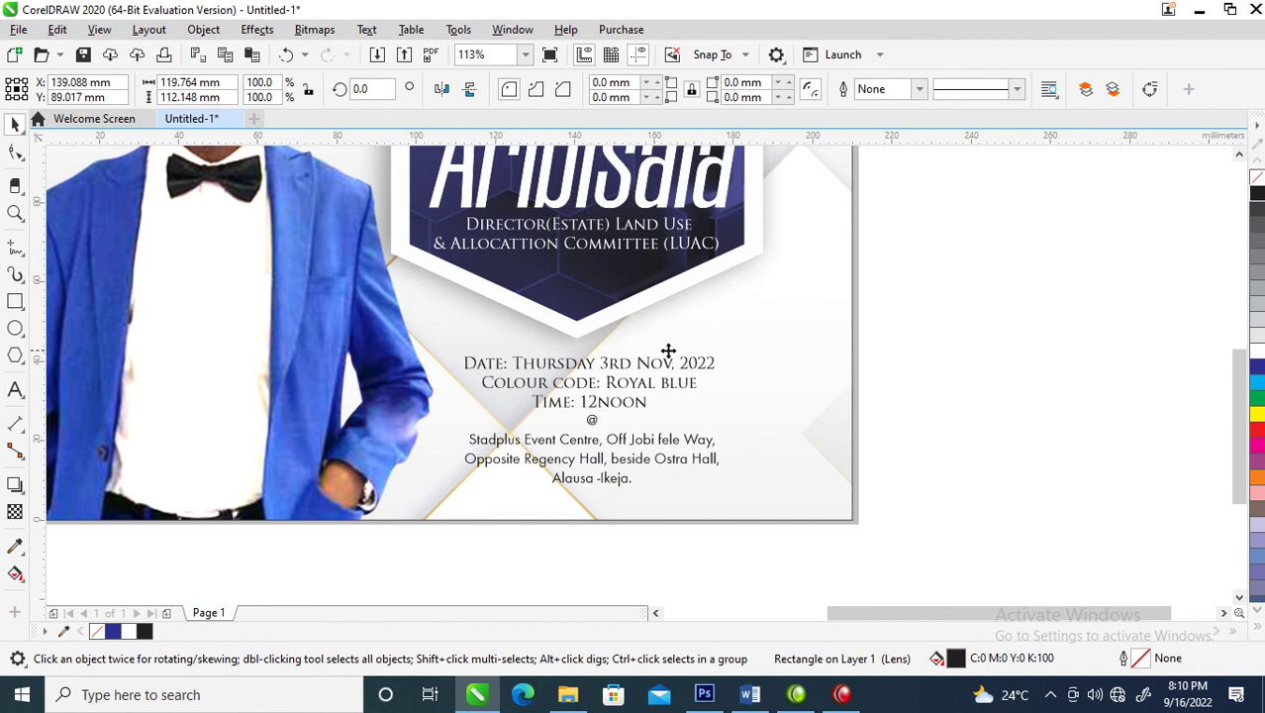
{"action": "left_click", "coordinate": [669, 388]}
{"action": "key", "text": "ctrl+z"}
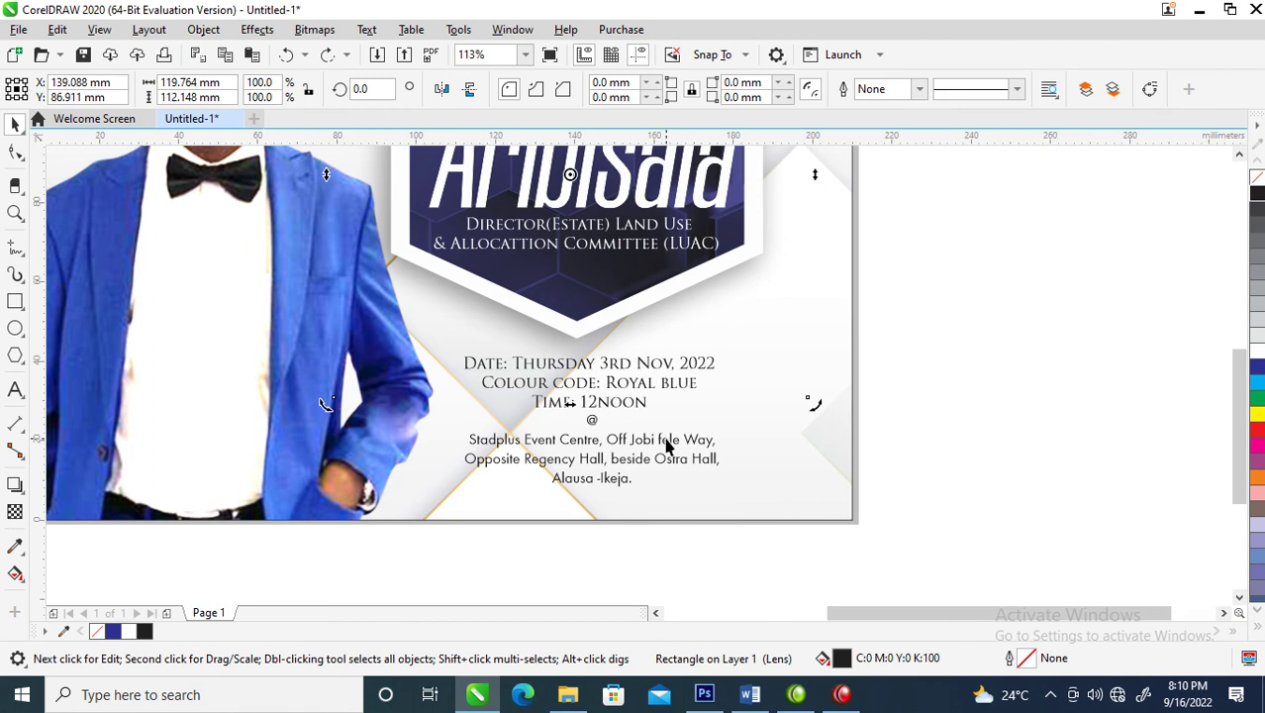
- Set the three address lines below the "@" in Trajan Pro and shrink the whole text block to about 76.8 mm wide
{"action": "left_click", "coordinate": [667, 448]}
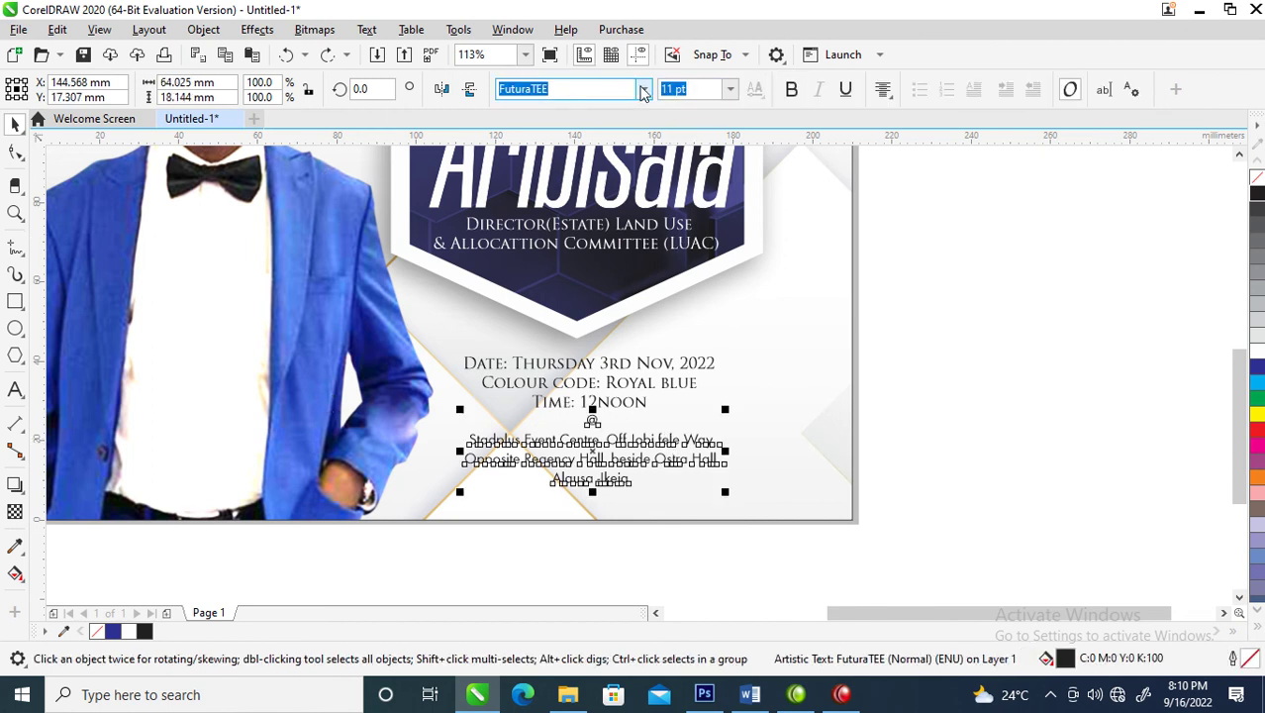
{"action": "double_click", "coordinate": [591, 440]}
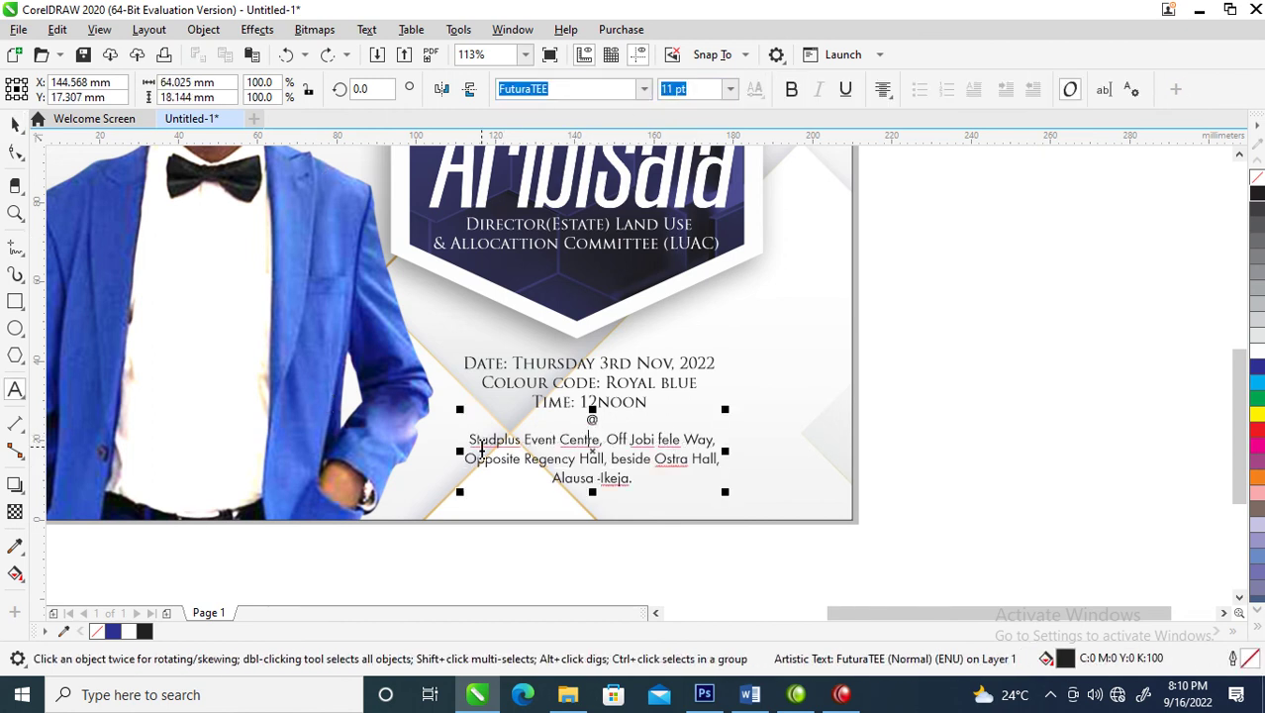
{"action": "left_click_drag", "start_coordinate": [467, 438], "coordinate": [632, 481]}
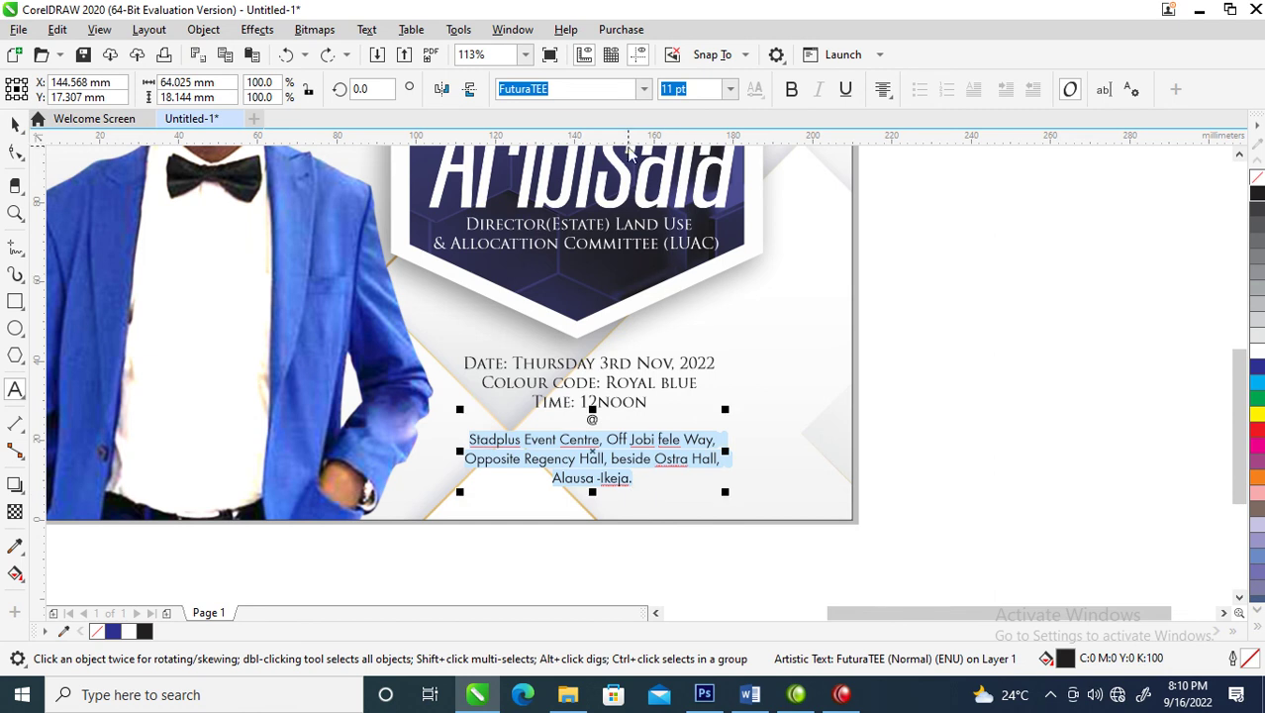
{"action": "left_click", "coordinate": [644, 89]}
{"action": "left_click", "coordinate": [663, 427]}
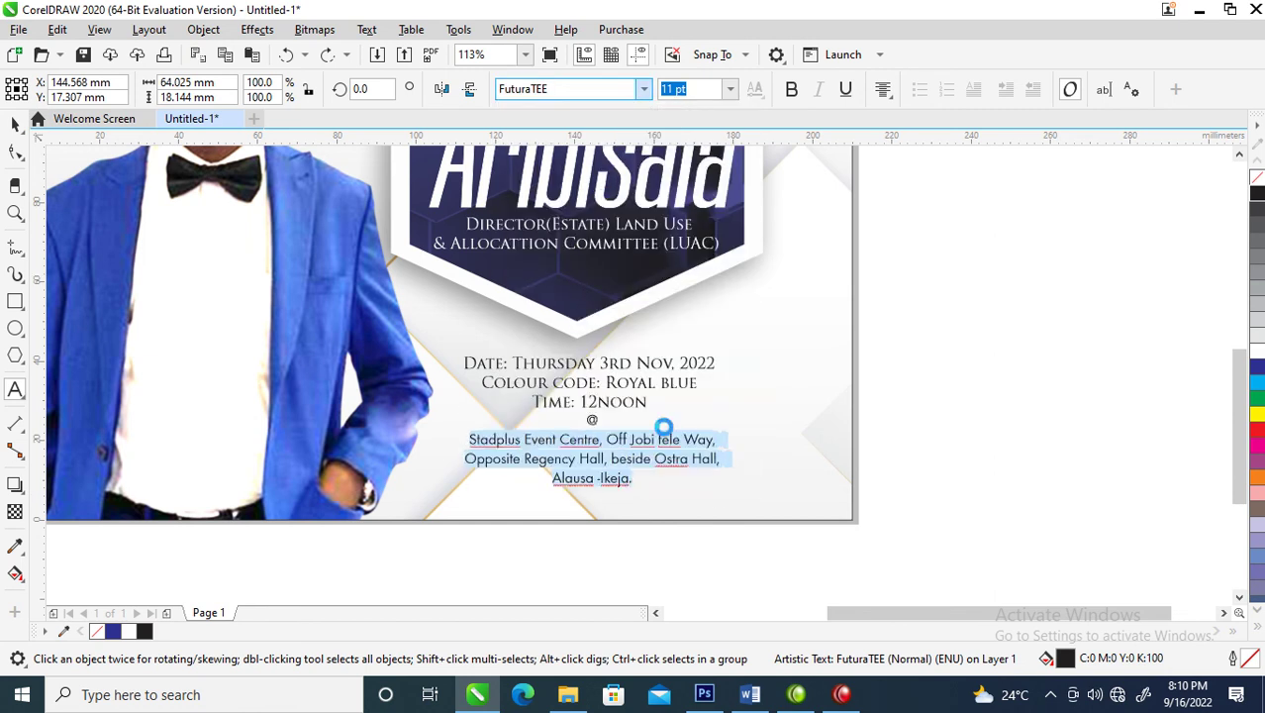
{"action": "key", "text": "ctrl+space"}
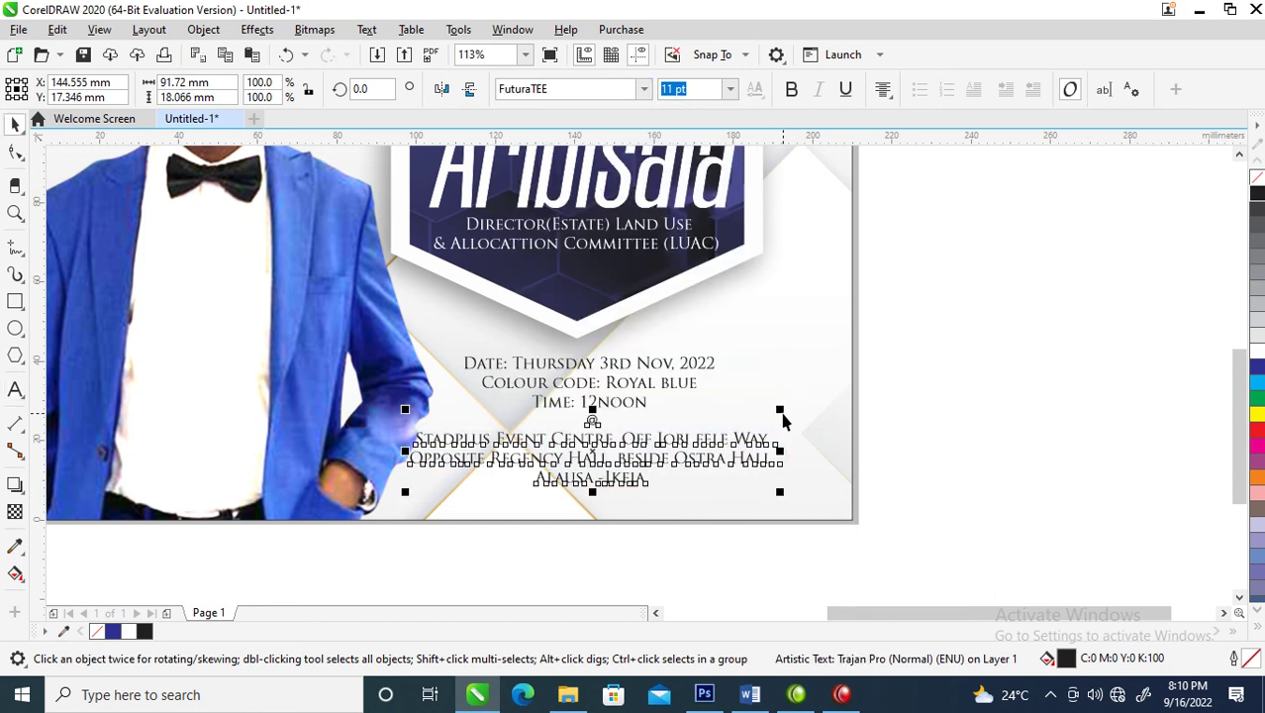
{"action": "left_click_drag", "start_coordinate": [782, 410], "coordinate": [751, 397]}
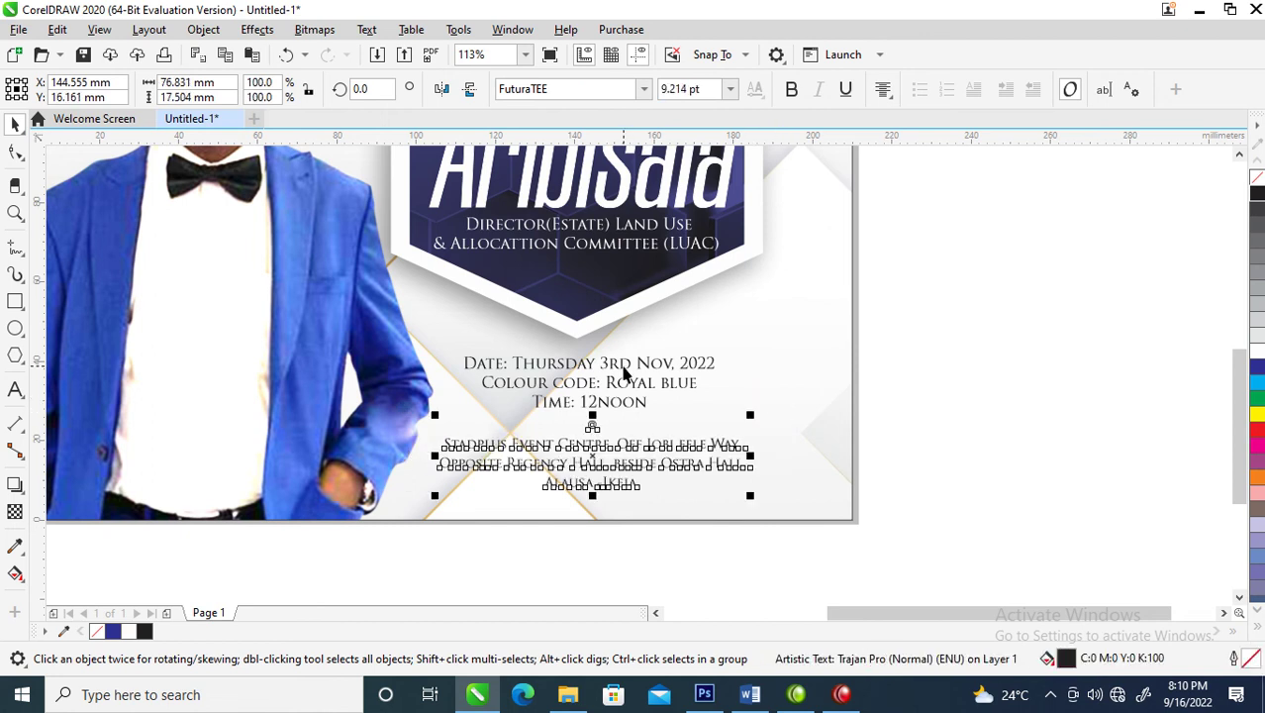
- Select the date, colour code and time lines together and open their outline settings
{"action": "left_click_drag", "start_coordinate": [384, 301], "coordinate": [940, 511]}
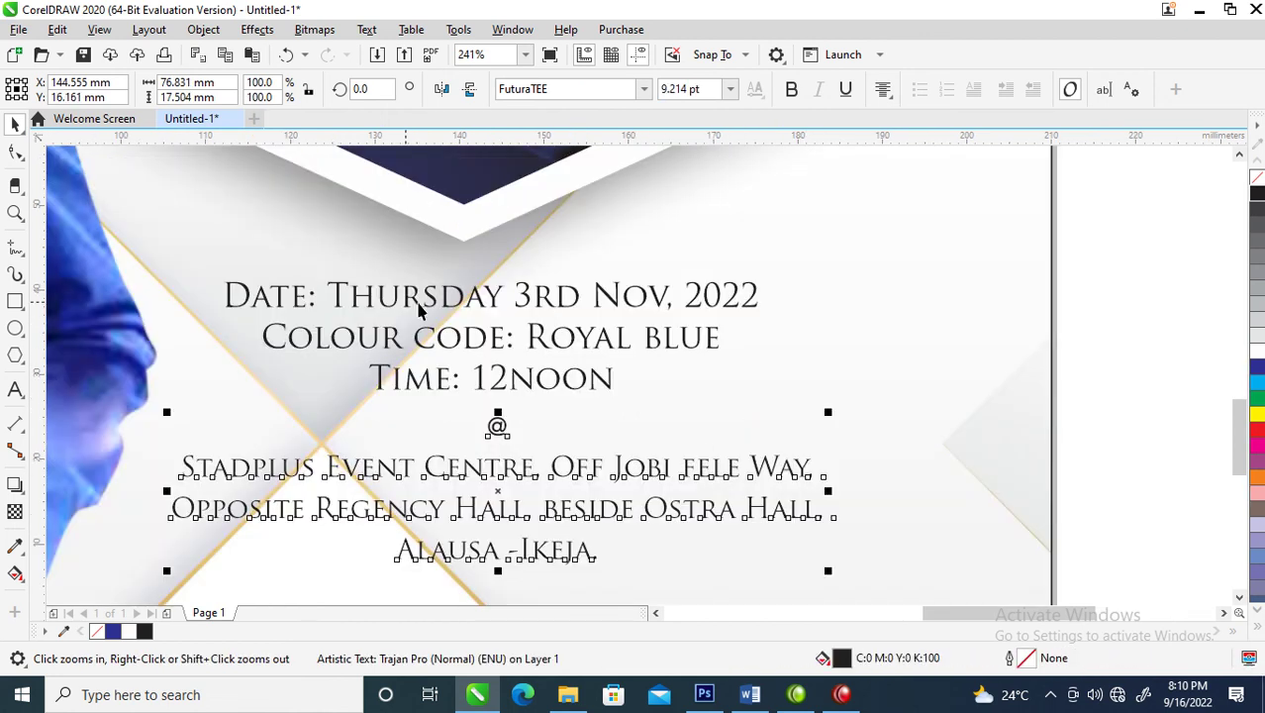
{"action": "left_click", "coordinate": [329, 297]}
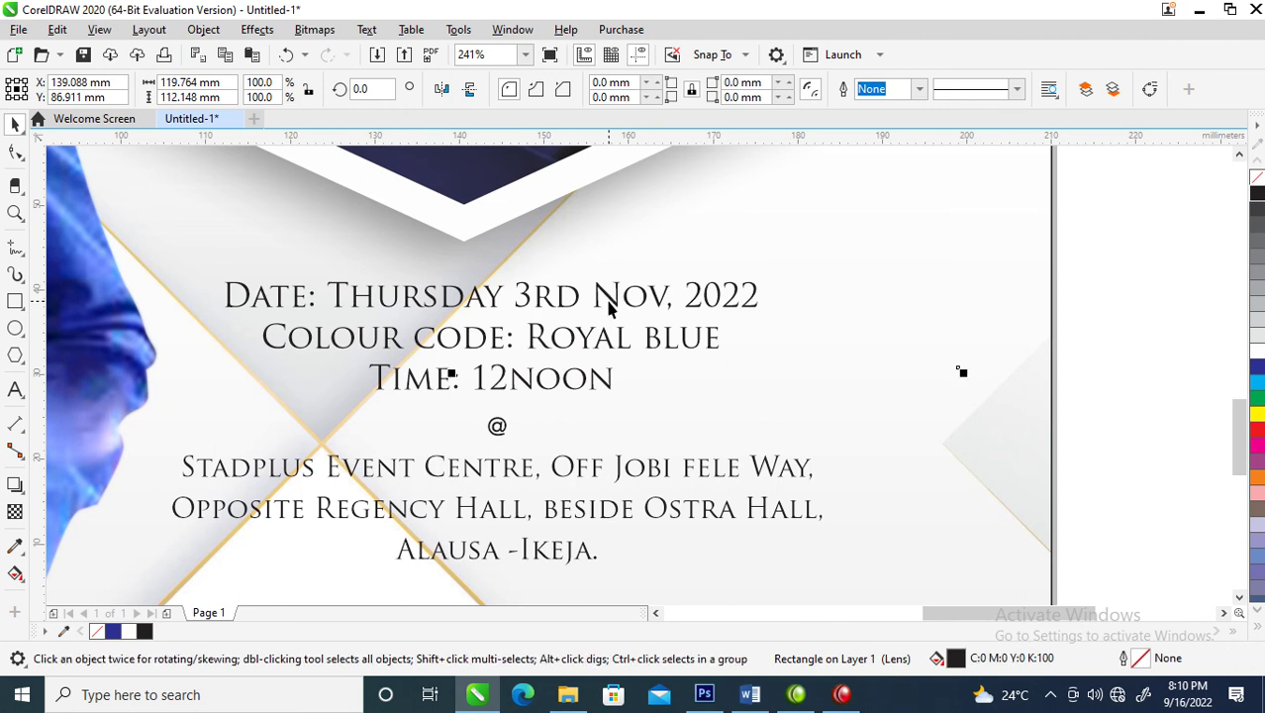
{"action": "left_click", "coordinate": [616, 300]}
{"action": "left_click", "coordinate": [608, 386]}
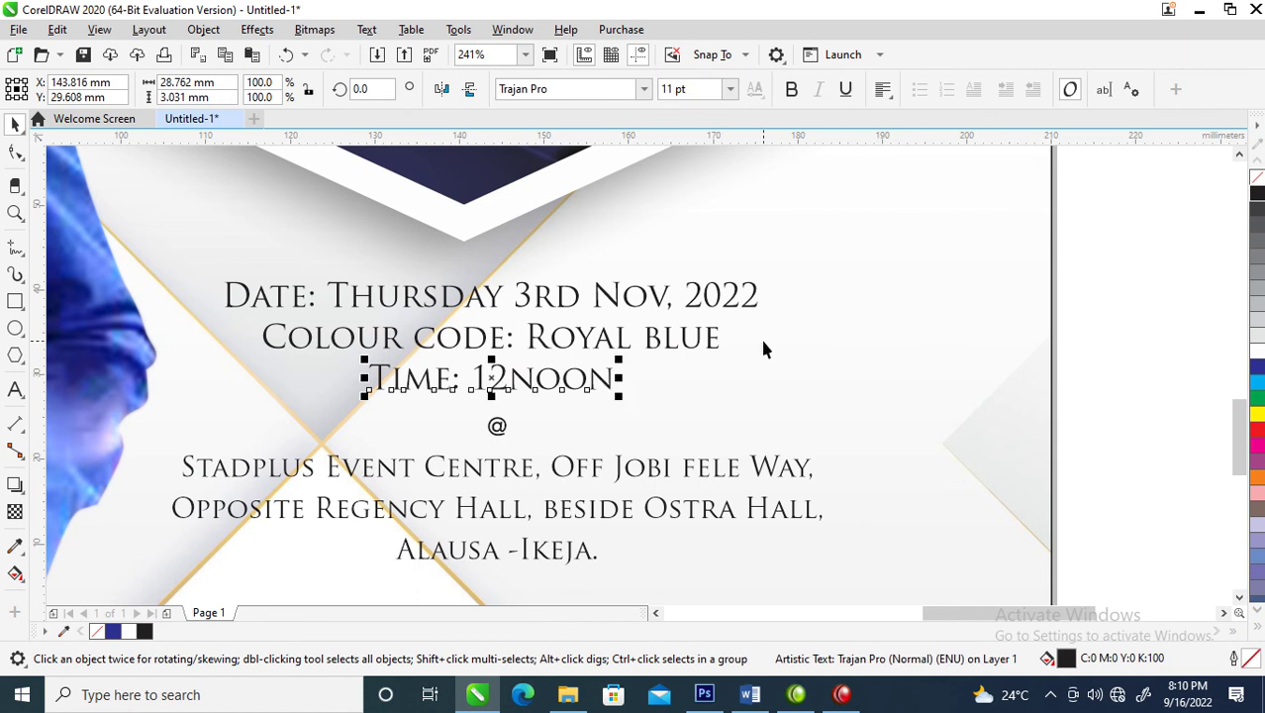
{"action": "left_click_drag", "start_coordinate": [1176, 223], "coordinate": [206, 421]}
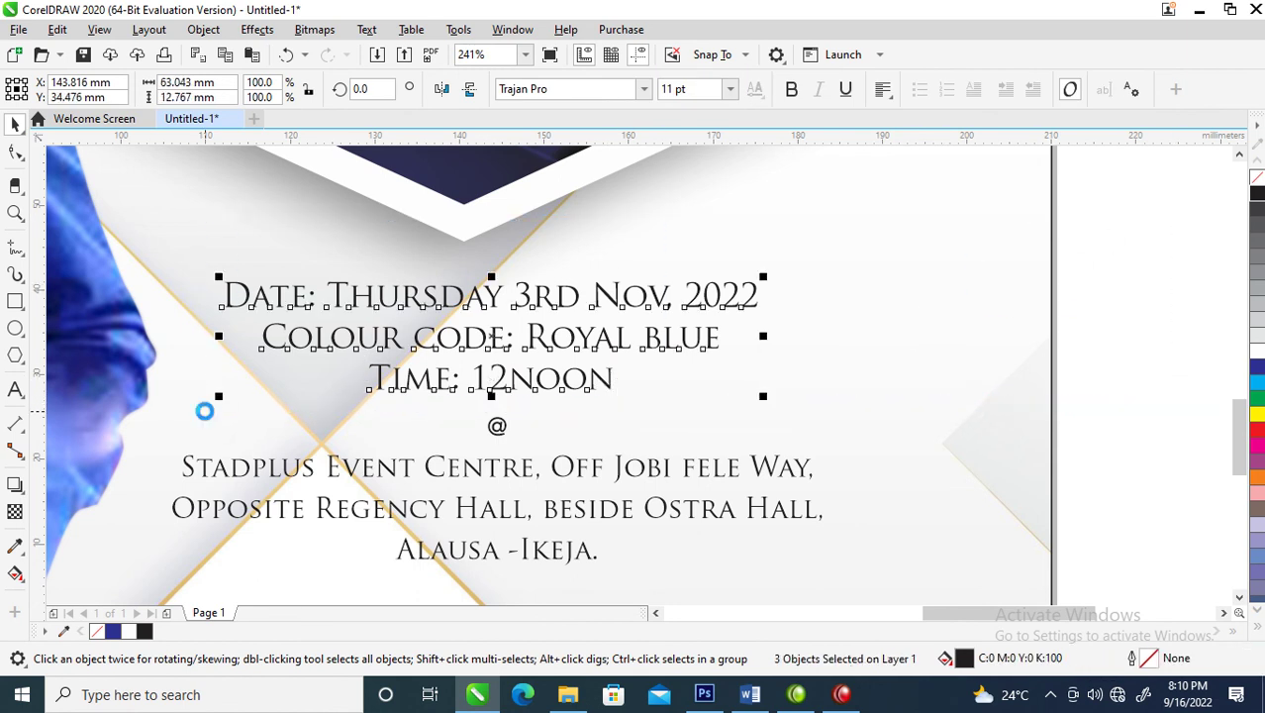
{"action": "key", "text": "shift+F4"}
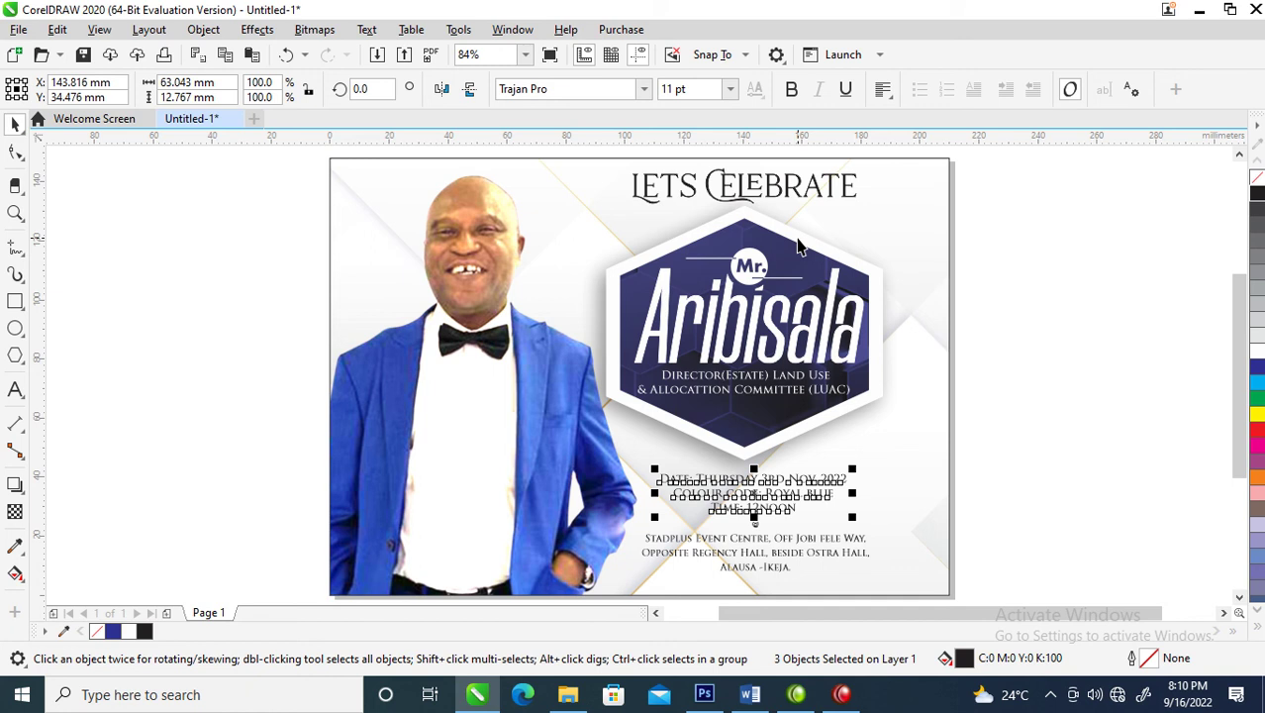
{"action": "key", "text": "F12"}
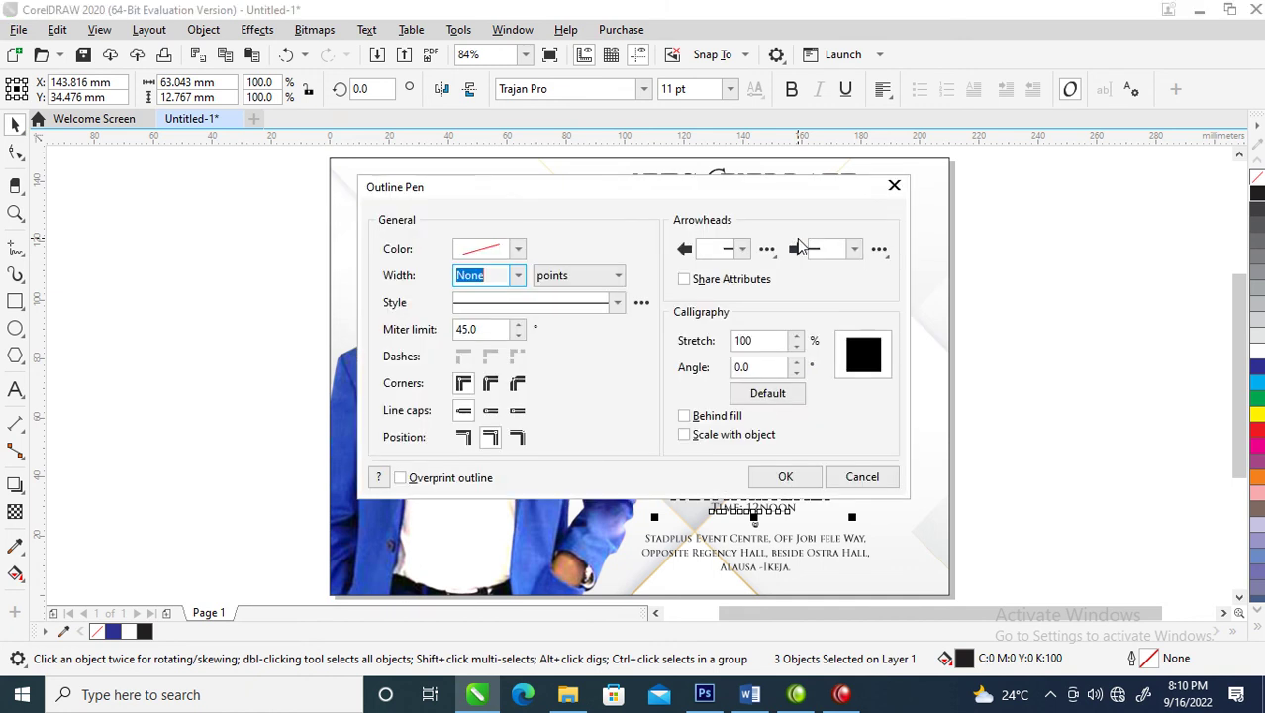